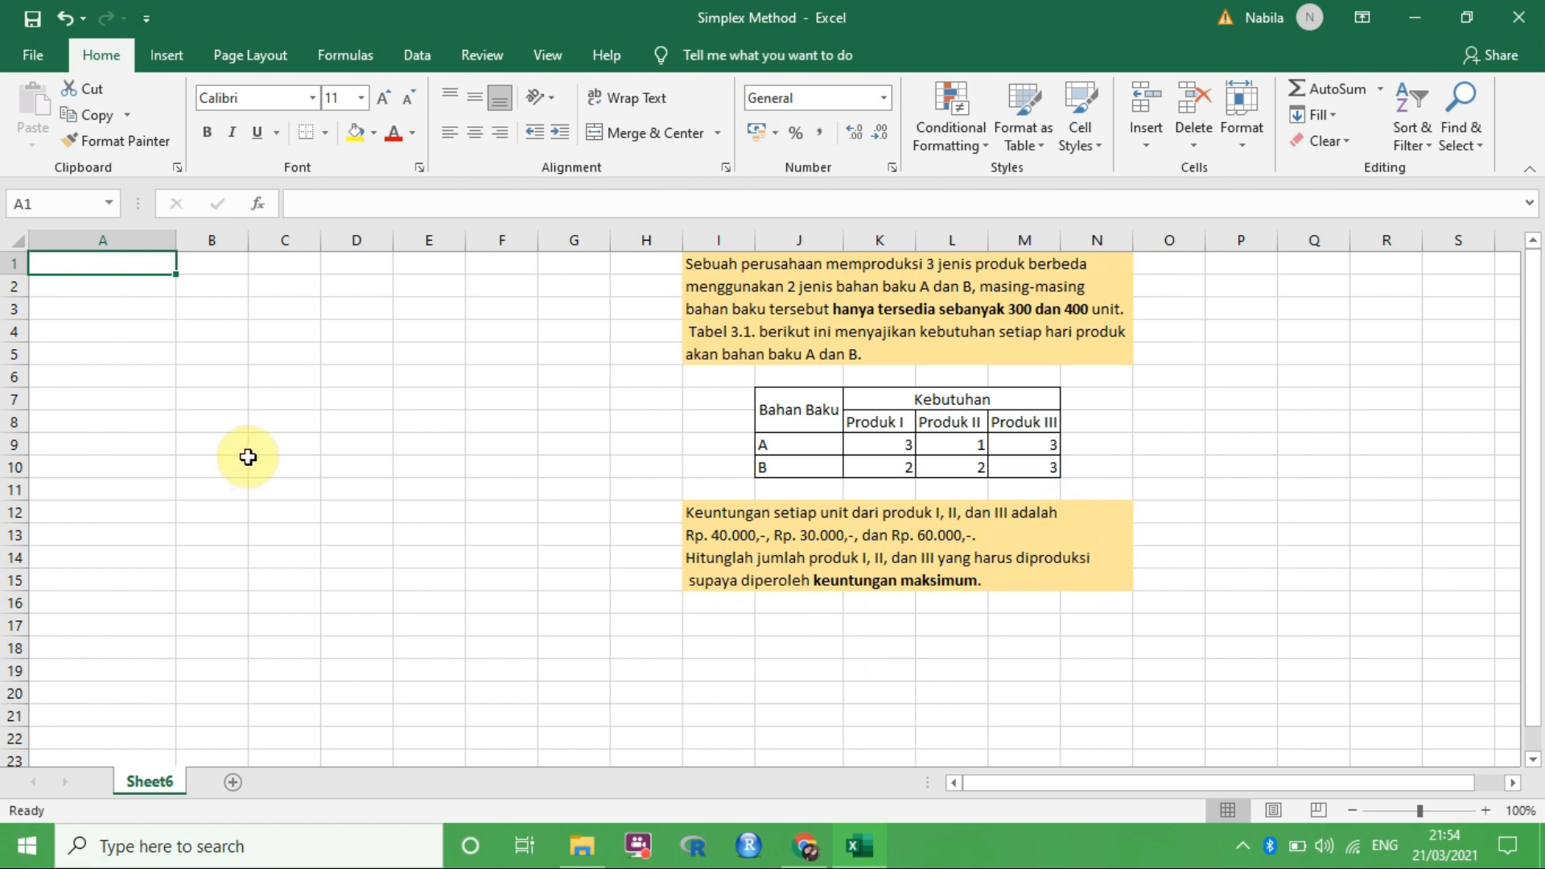
# Enter the heading "Variabel Keputusan" in A1 and fill the cell yellow.
pyautogui.write('Variabel Keputusan')
pyautogui.press('Return')
pyautogui.press('Up')
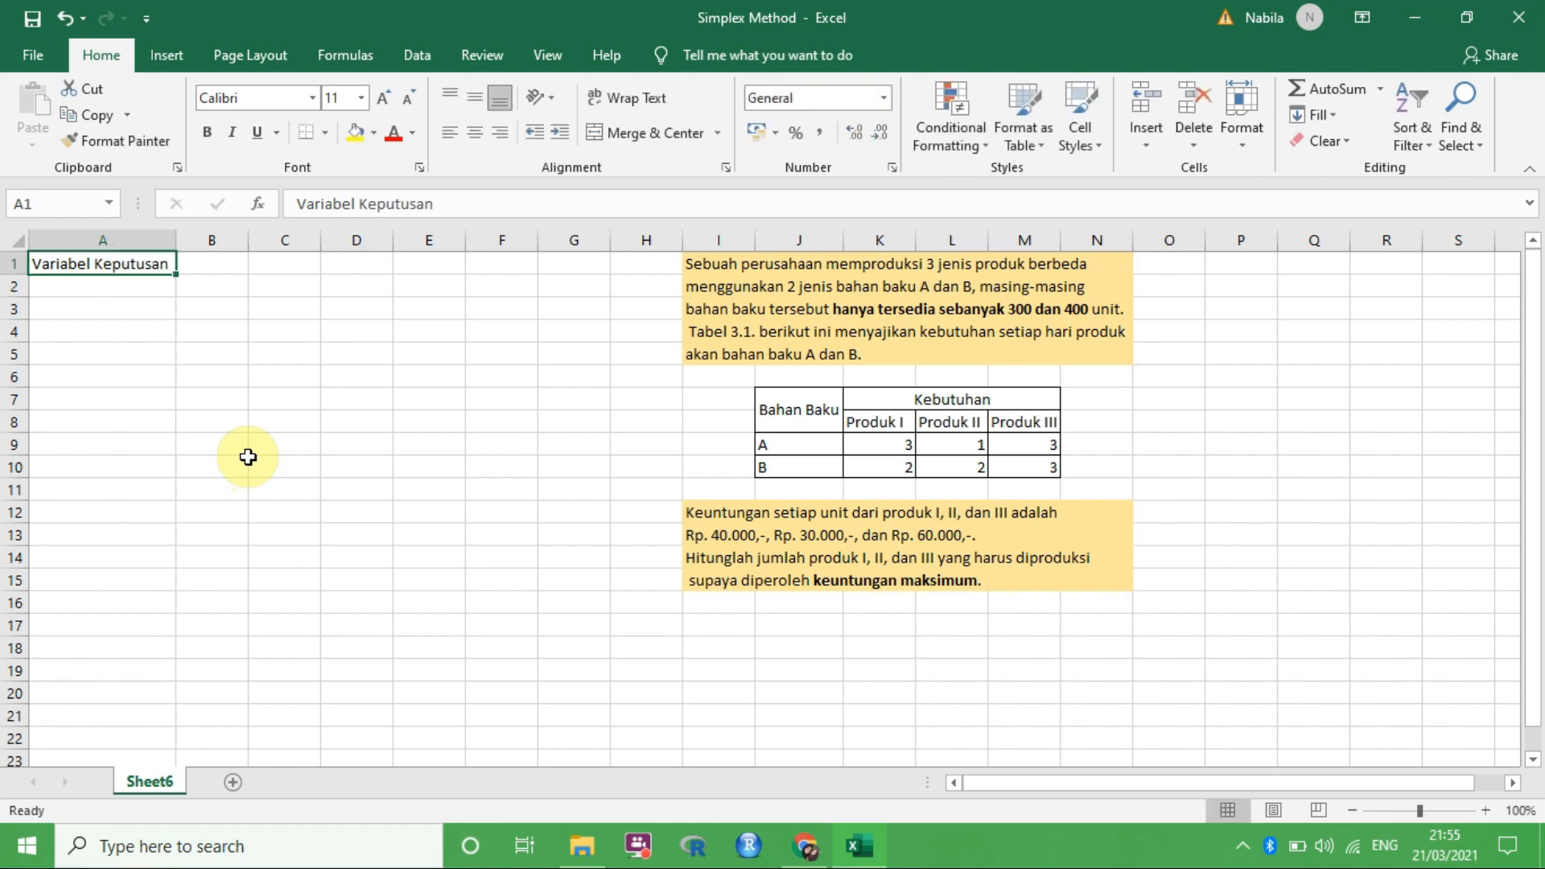
pyautogui.click(354, 135)
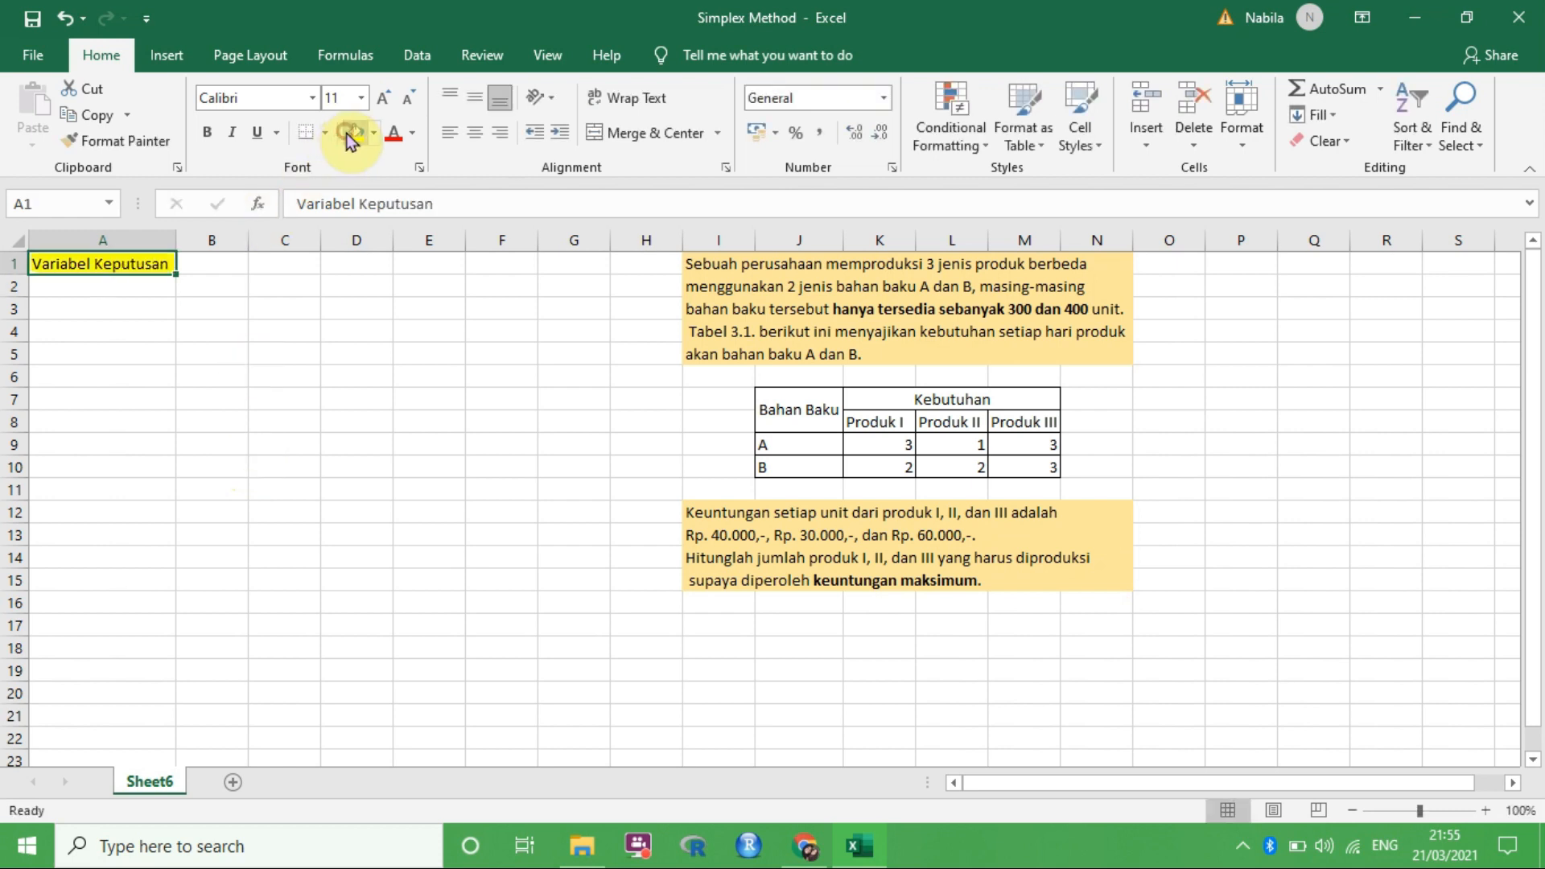
# Enter the labels "Produk I", "Produk II" and "Produk III" in B2:D2.
pyautogui.press('Return')
pyautogui.press('Tab')
pyautogui.write('Produ')
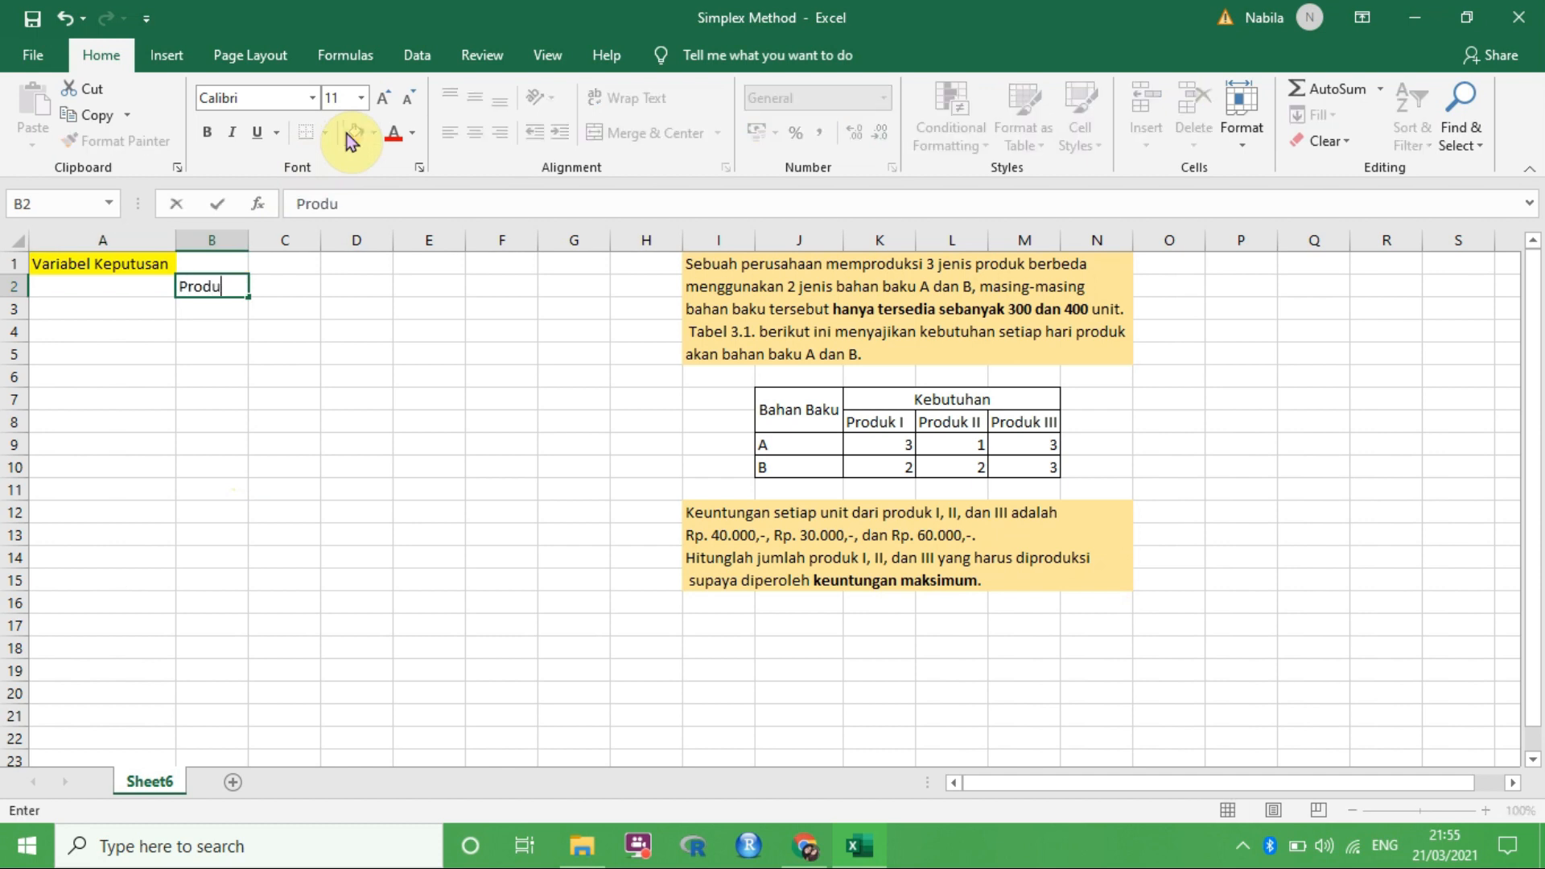
pyautogui.press('Tab')
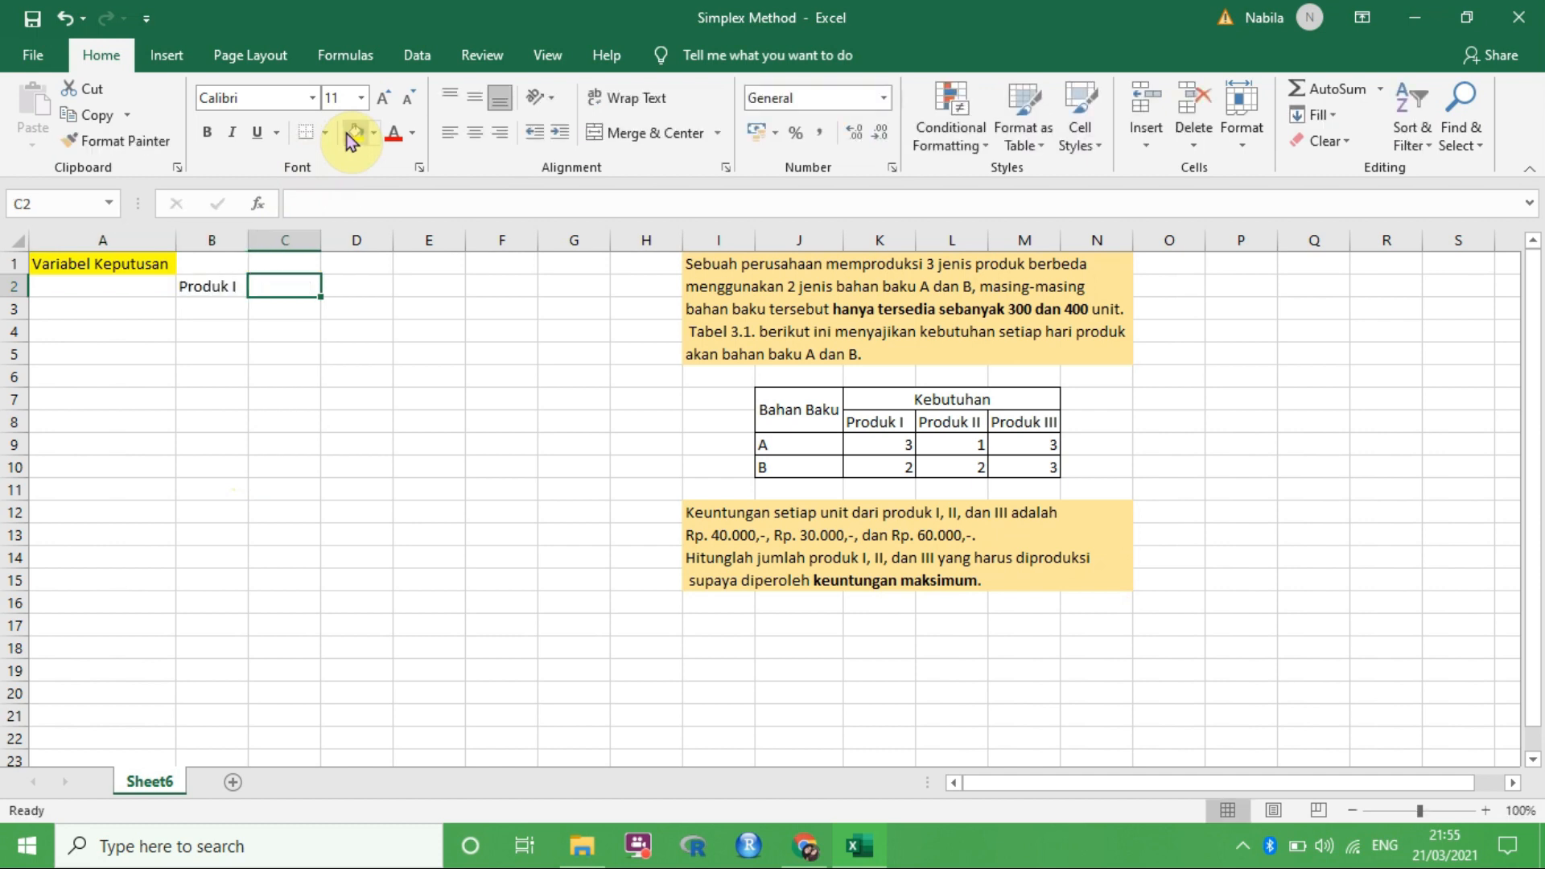
pyautogui.write('Produk II')
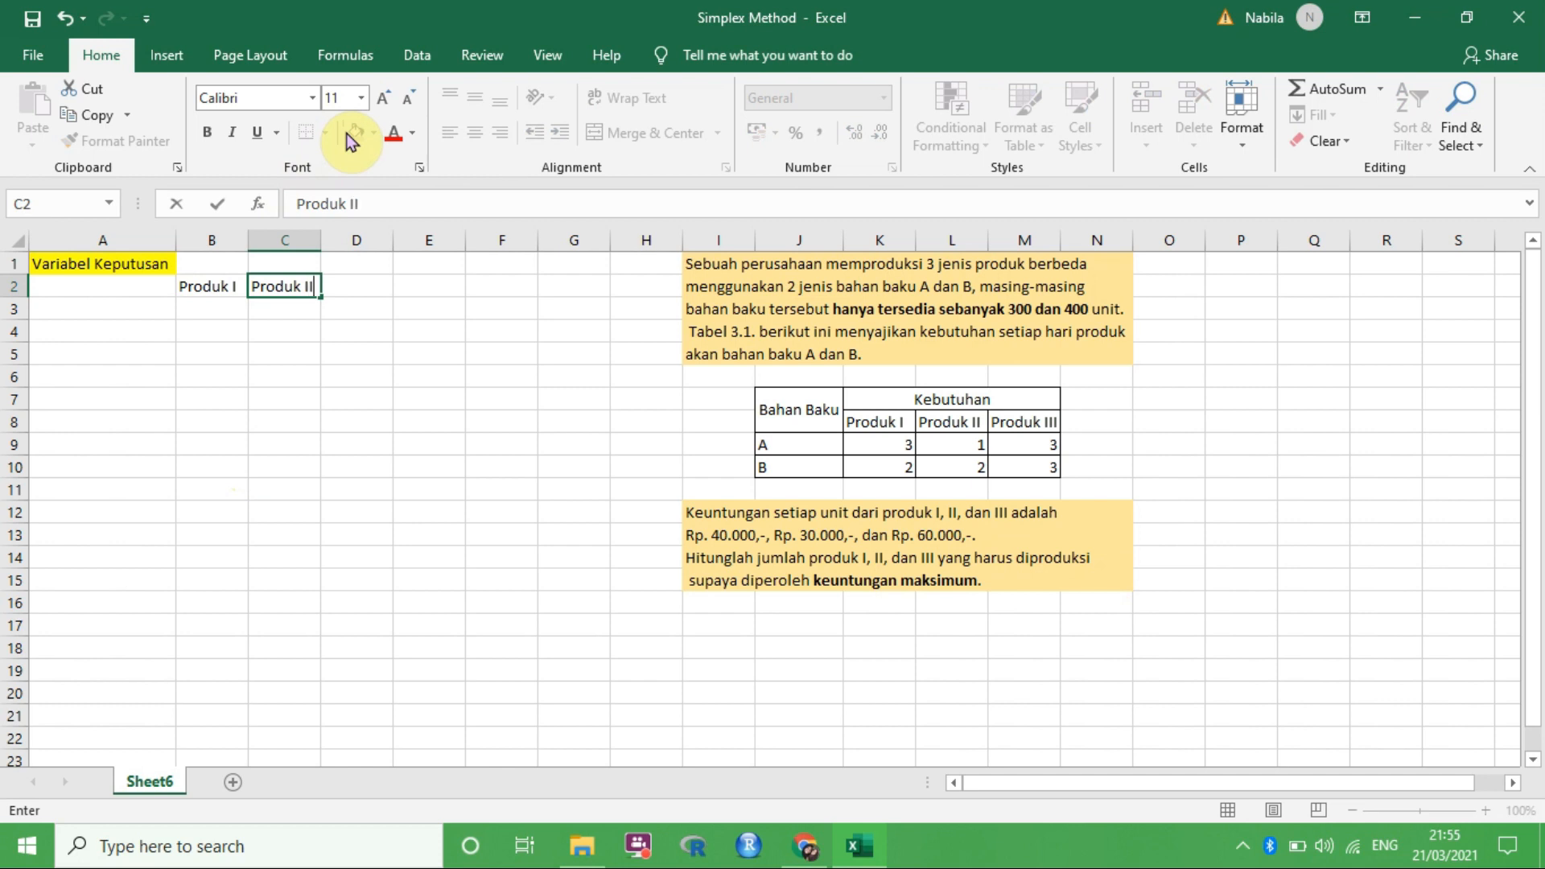
pyautogui.press('Tab')
pyautogui.write('Produ')
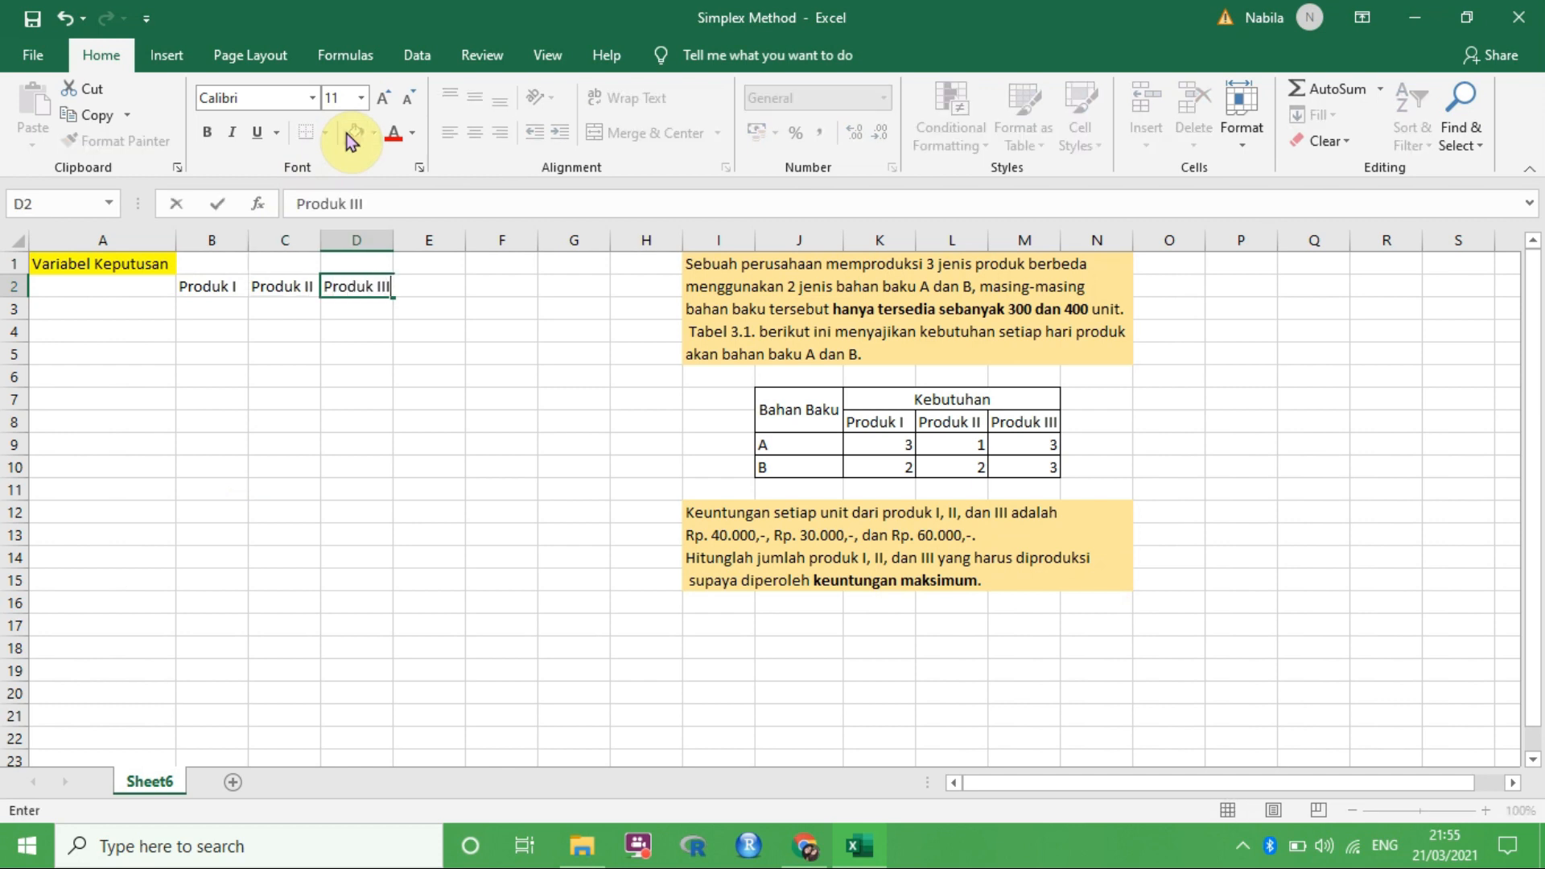
# Enter the heading "Fungsi Tujuan" in A4.
pyautogui.click(84, 332)
pyautogui.write('Fungsi Tujuan')
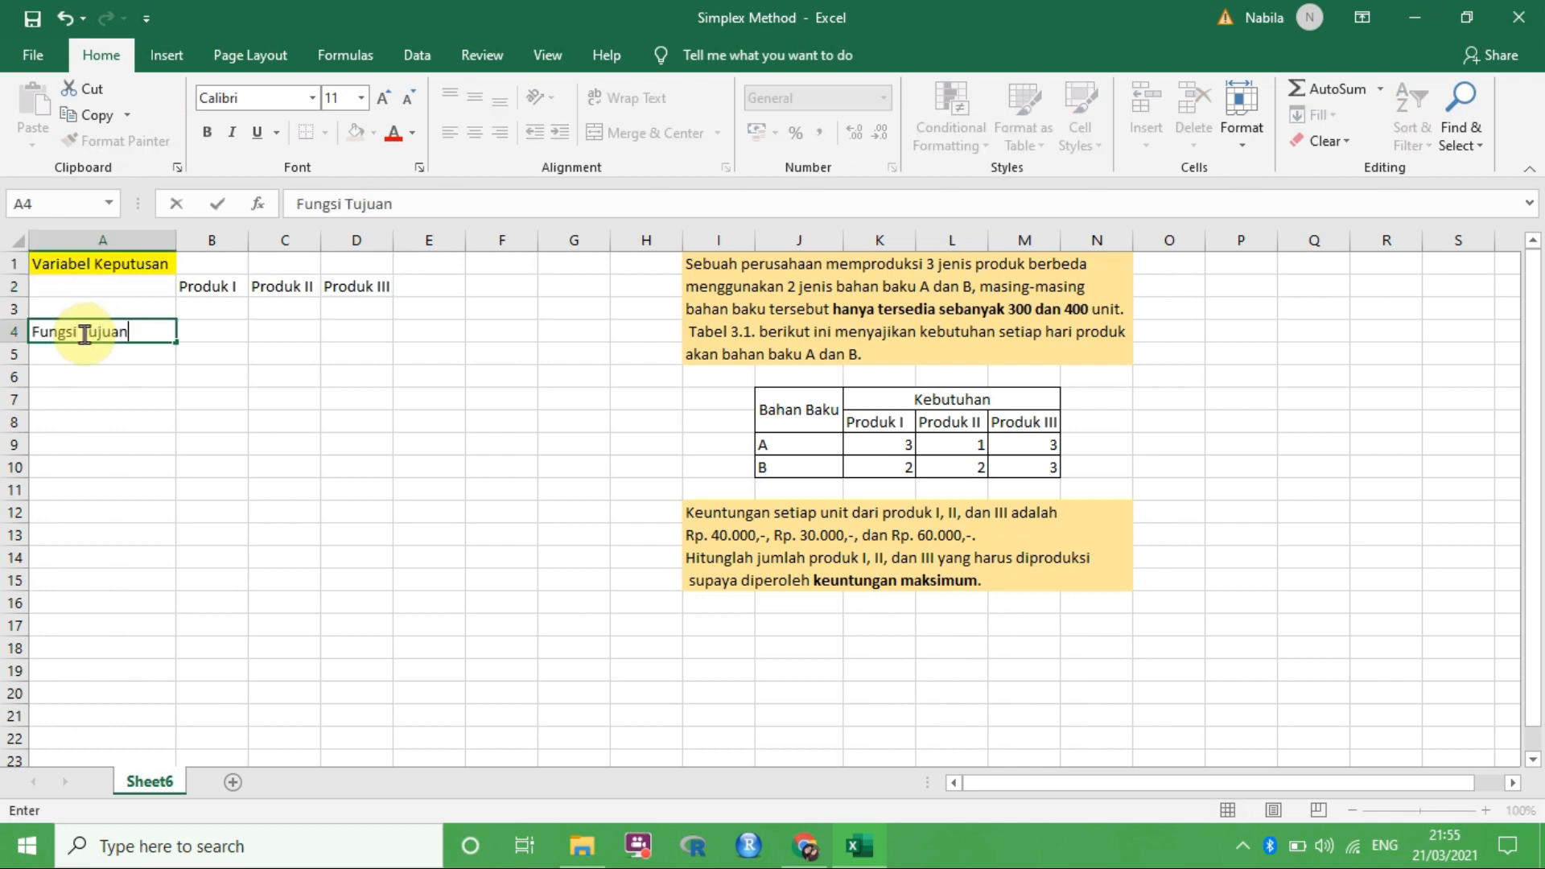
pyautogui.press('Return')
# Copy the three product labels from B2:D2 to B5:D5 and fill the "Fungsi Tujuan" heading yellow.
pyautogui.press('Right')
pyautogui.press('Up')
pyautogui.press('Up')
pyautogui.press('Up')
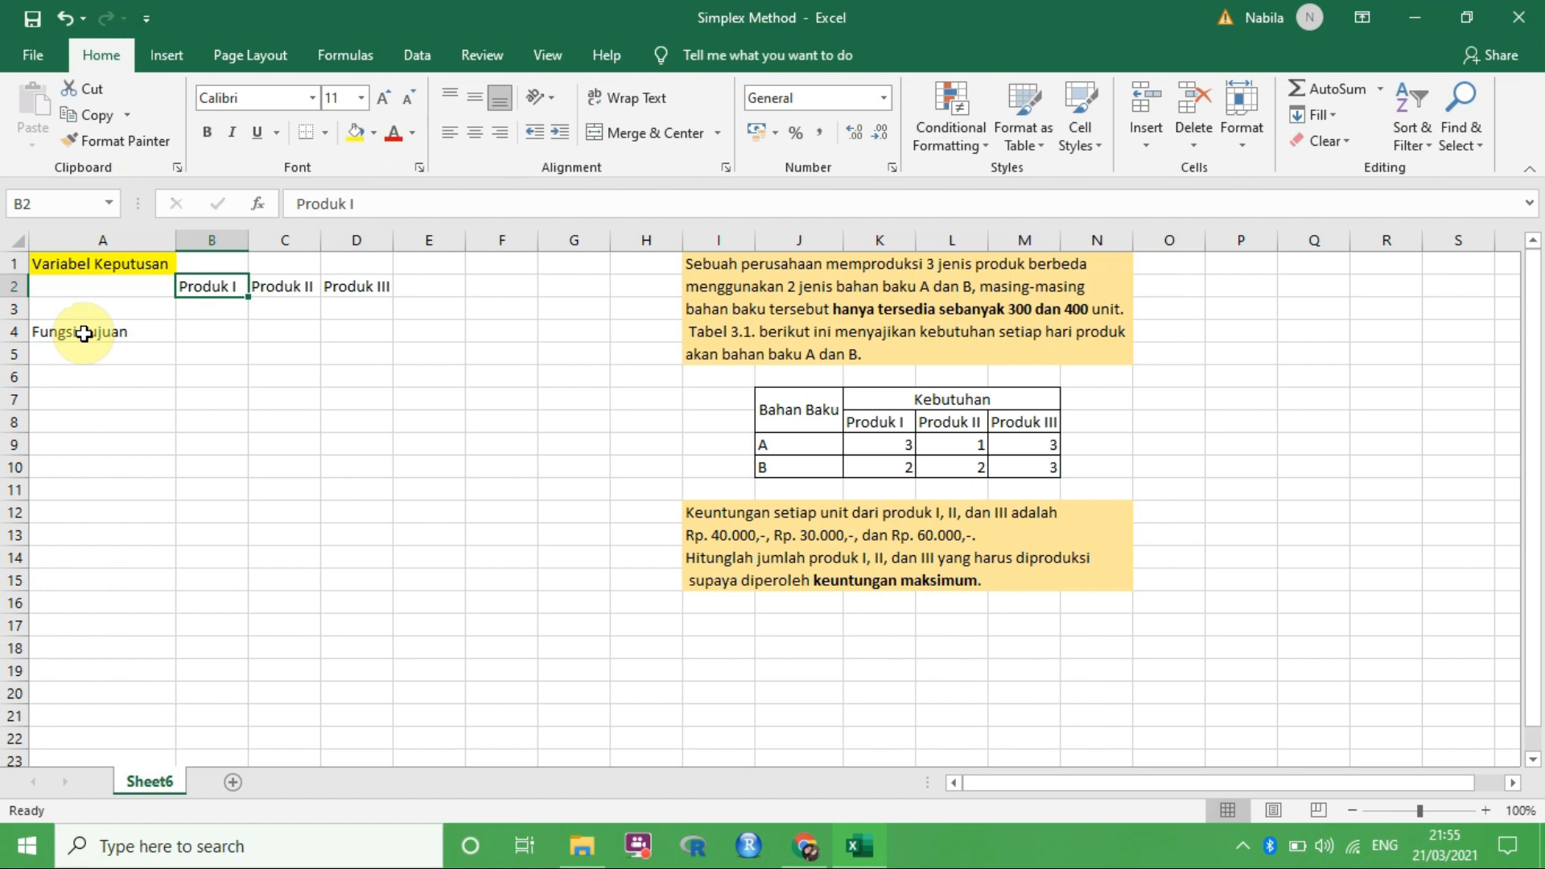
pyautogui.hotkey('shift', 'Right')
pyautogui.hotkey('shift', 'Right')
pyautogui.hotkey('ctrl', 'c')
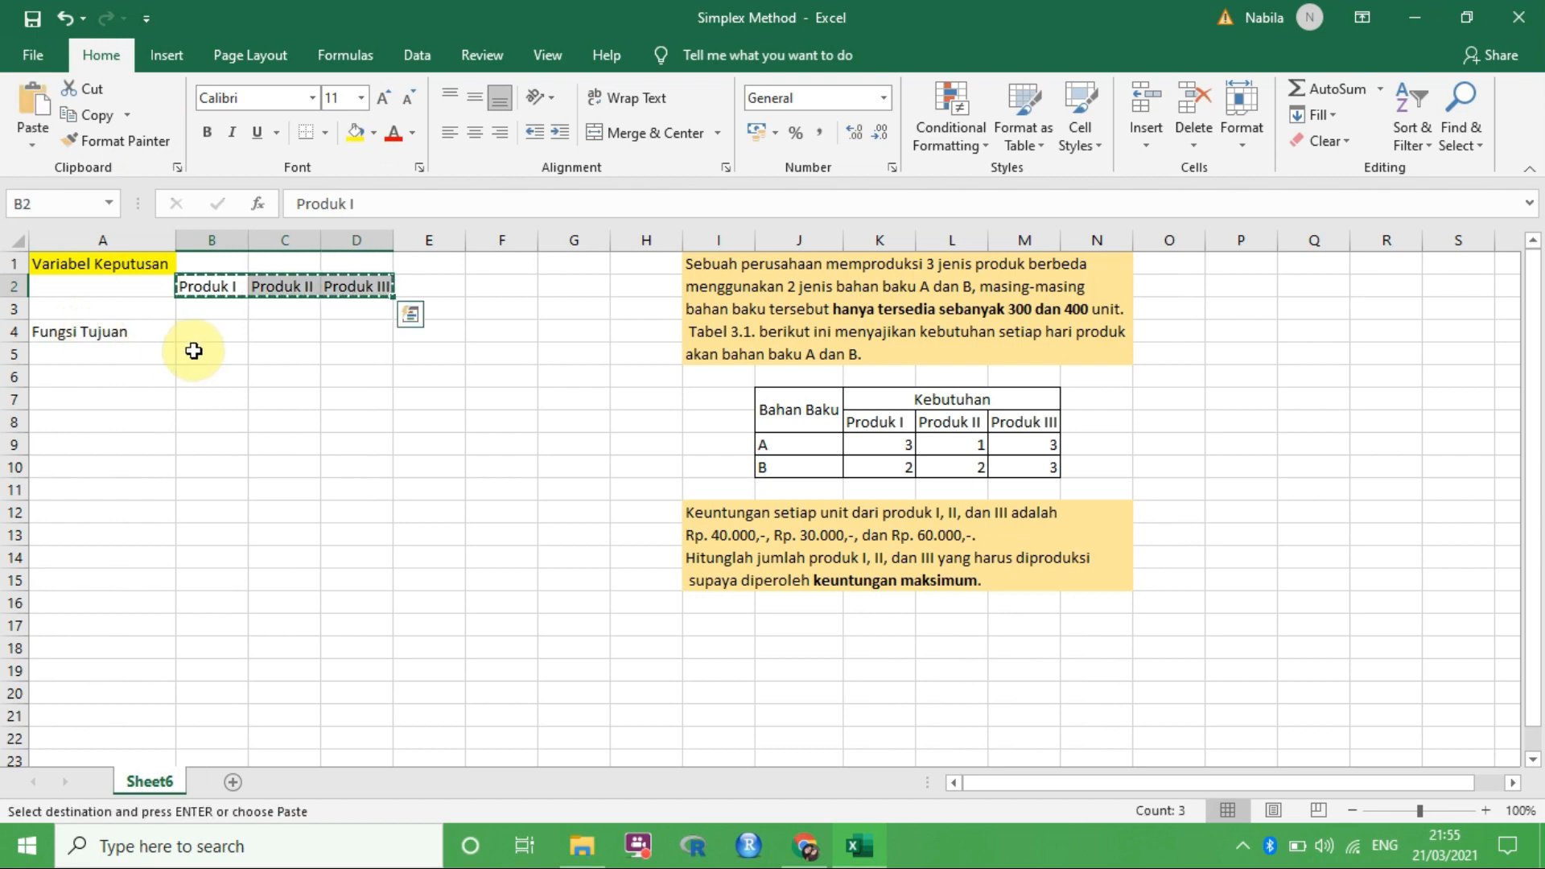
pyautogui.click(193, 351)
pyautogui.hotkey('ctrl', 'v')
pyautogui.click(114, 332)
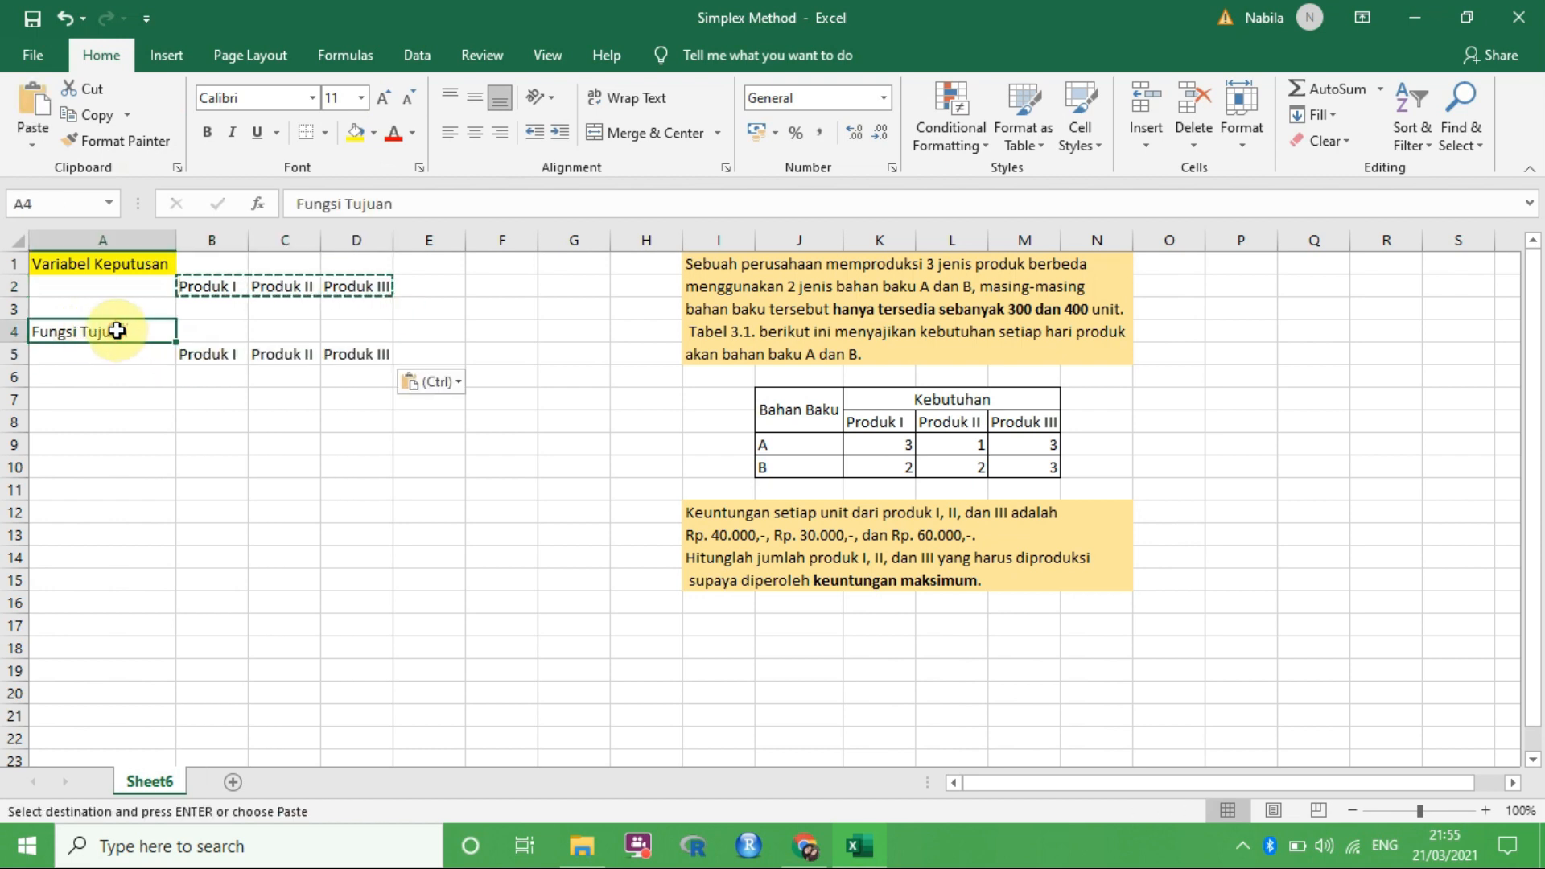
pyautogui.click(355, 132)
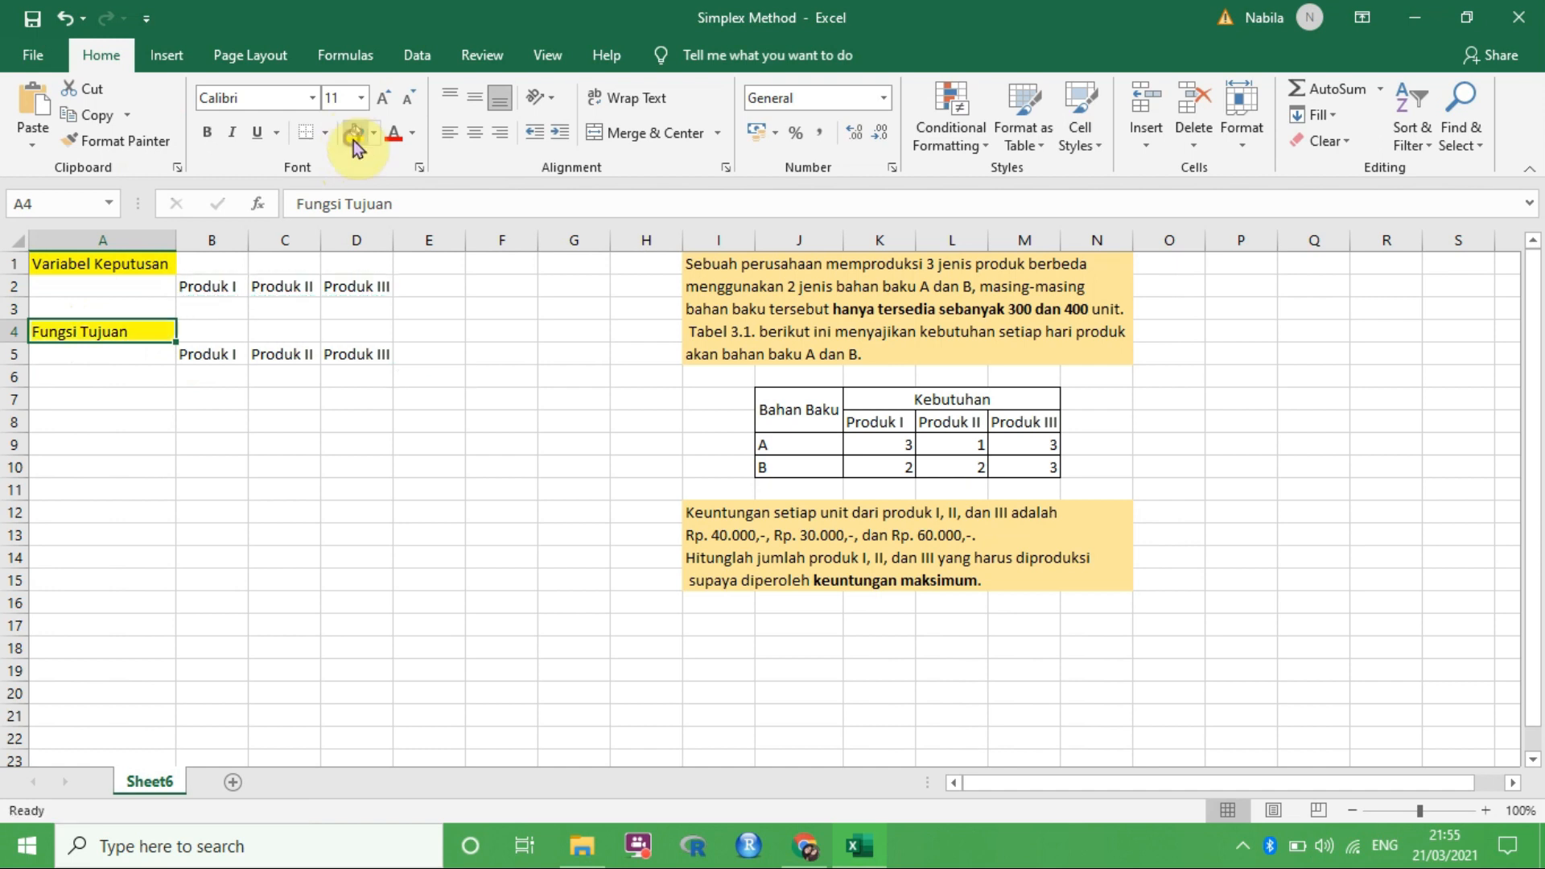
# Enter the row labels "Jumlah" in A6 and "Keuntungan" in A7.
pyautogui.click(127, 377)
pyautogui.write('Jumlah')
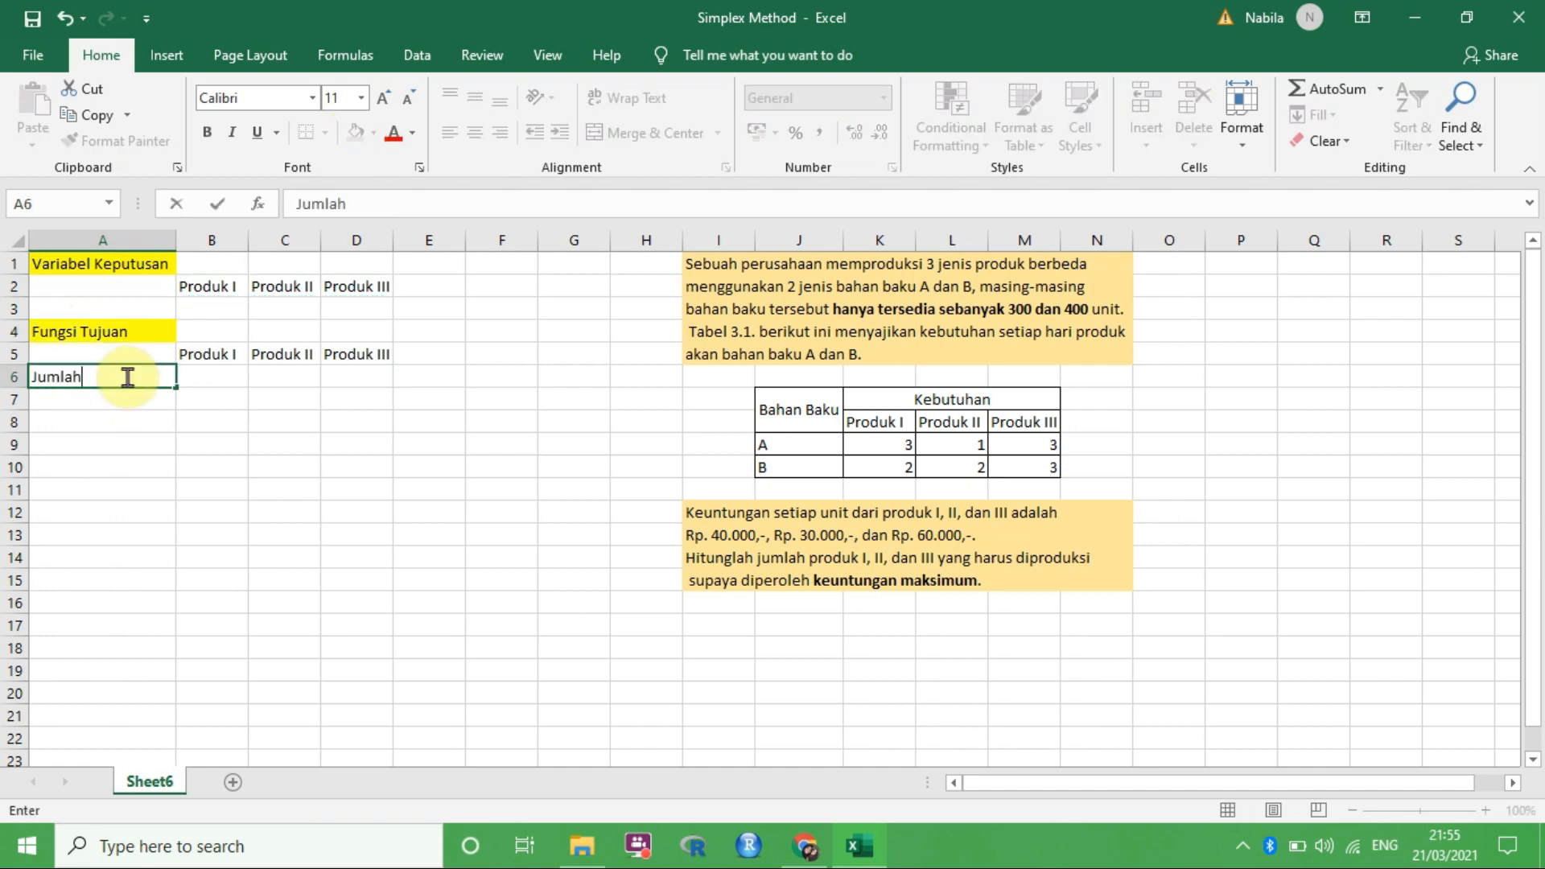
pyautogui.press('Return')
pyautogui.write('Keuntungan')
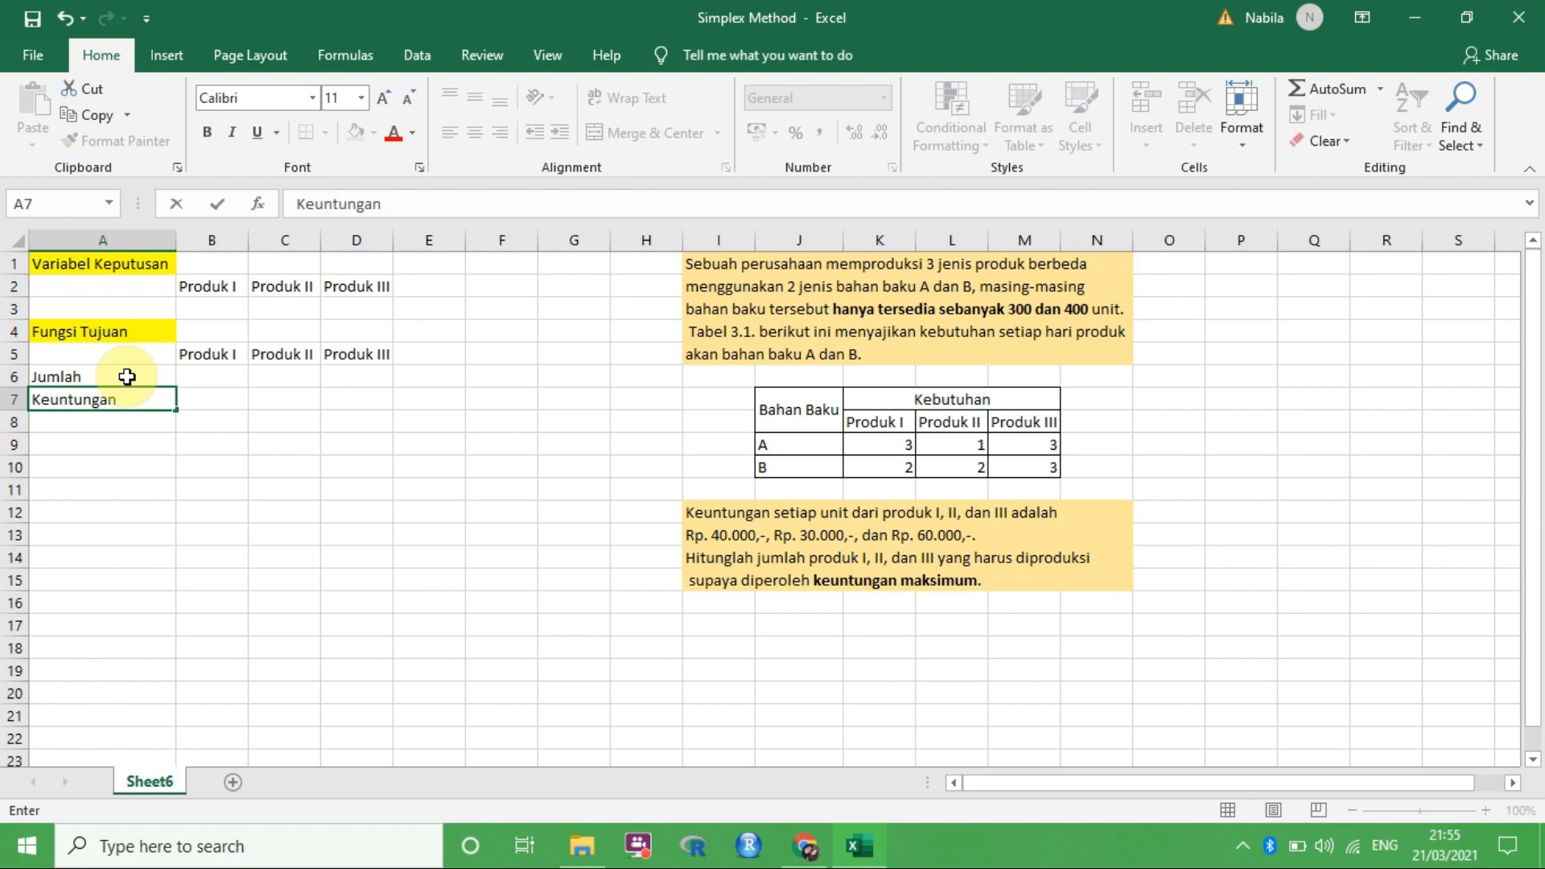
# Enter the unit profits 40000, 30000 and 60000 for the three products in B7:D7.
pyautogui.press('Tab')
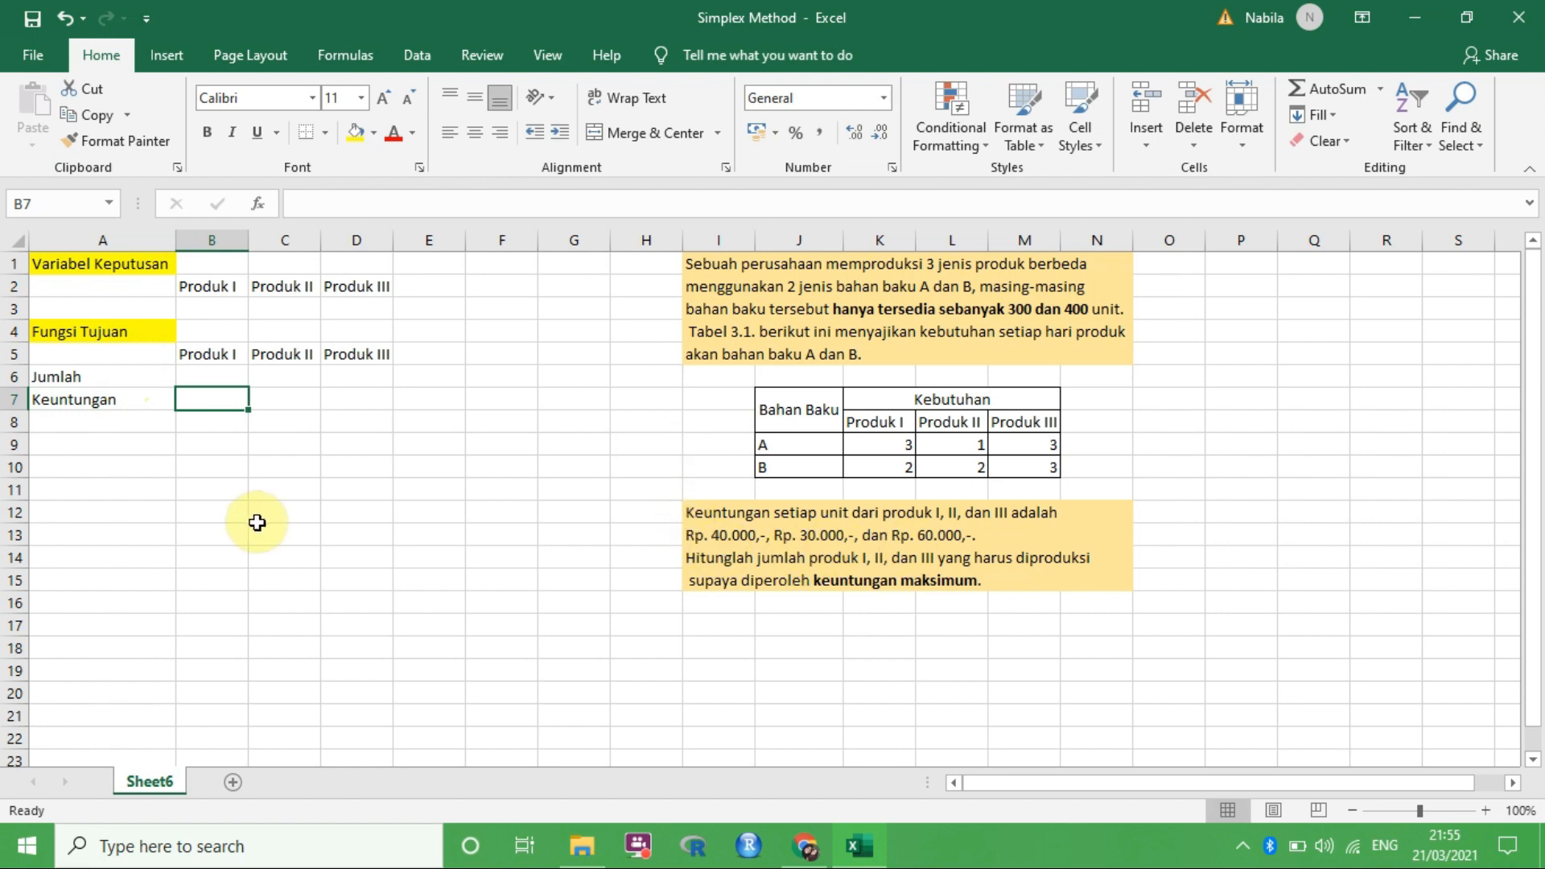
pyautogui.write('40000')
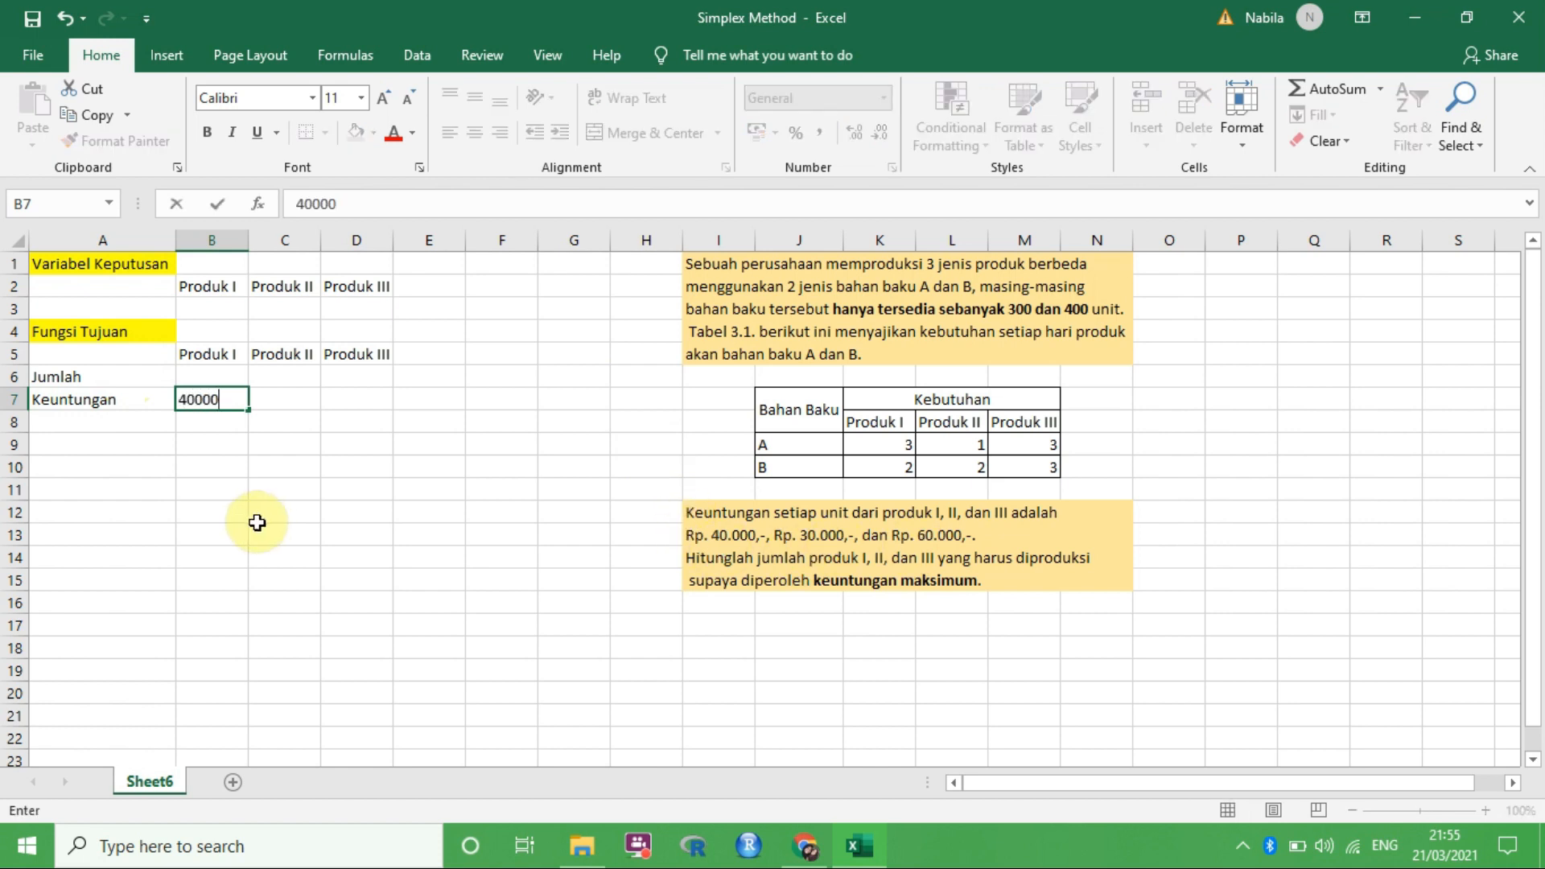
pyautogui.press('Tab')
pyautogui.write('300')
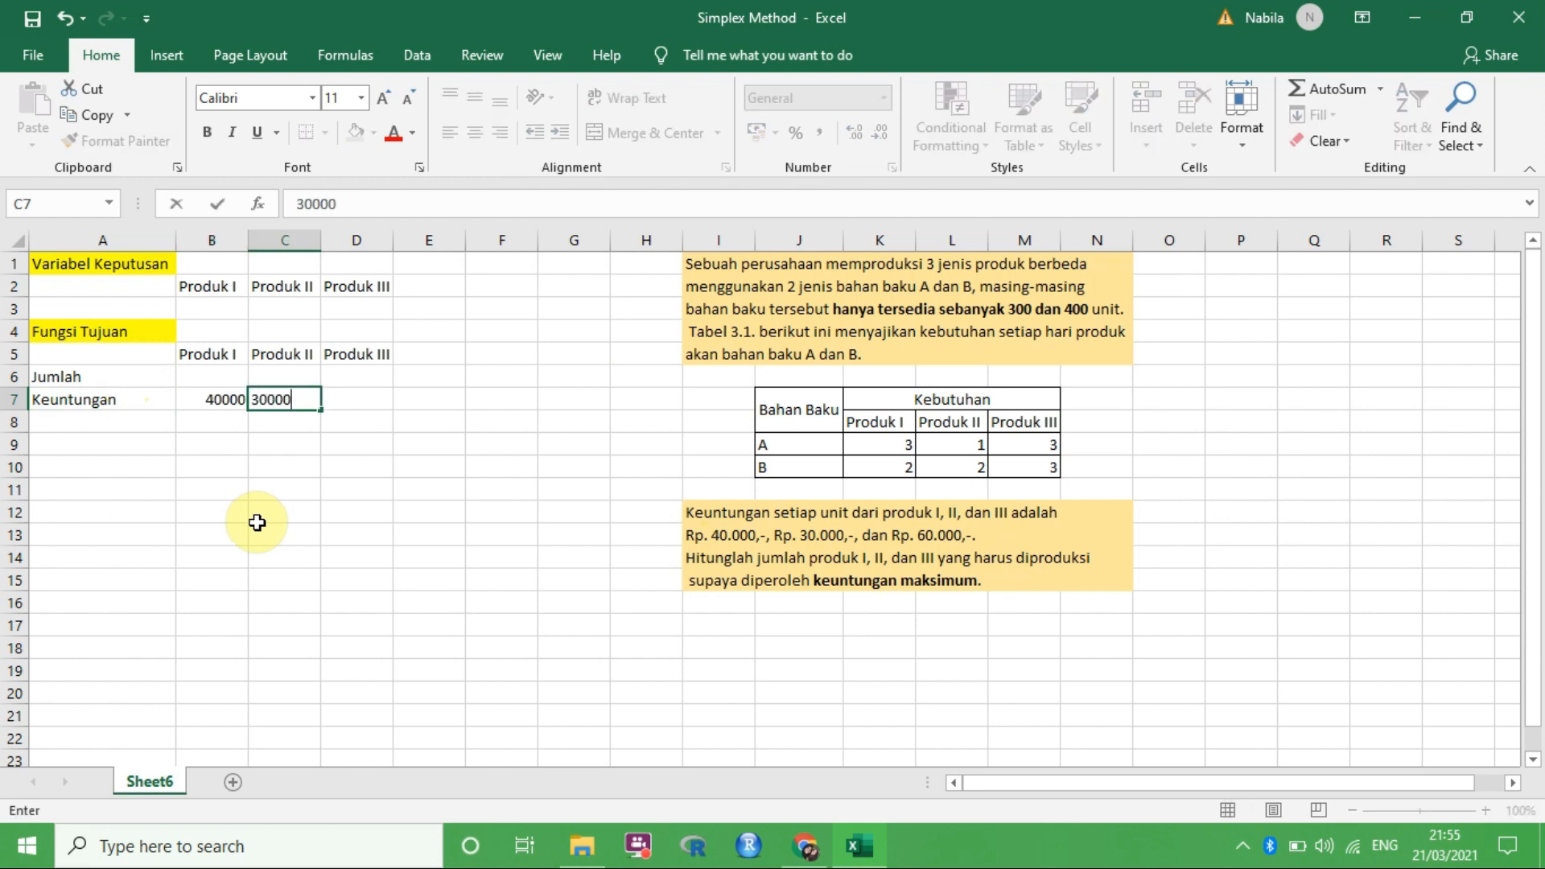
pyautogui.press('Tab')
pyautogui.write('60000')
# Enter the row label "Total" in A8 below "Keuntungan".
pyautogui.press('Return')
pyautogui.press('Left')
pyautogui.write('Tot')
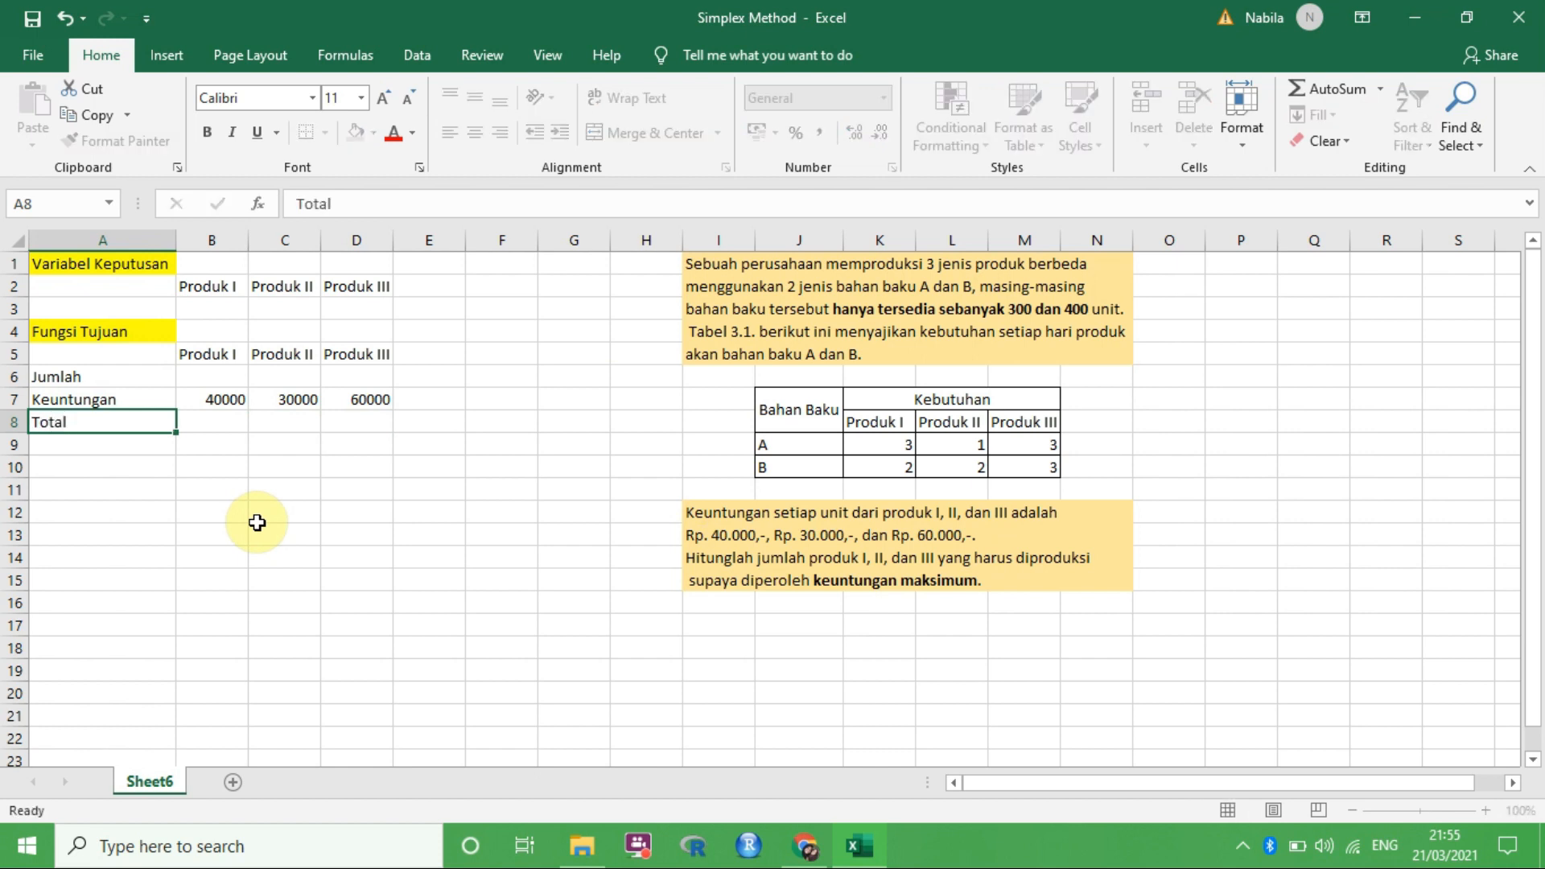
pyautogui.press('Return')
# Enter the heading "Fungsi Batasan" in A10 and fill the cell yellow.
pyautogui.press('Return')
pyautogui.write('Fungsi Bata')
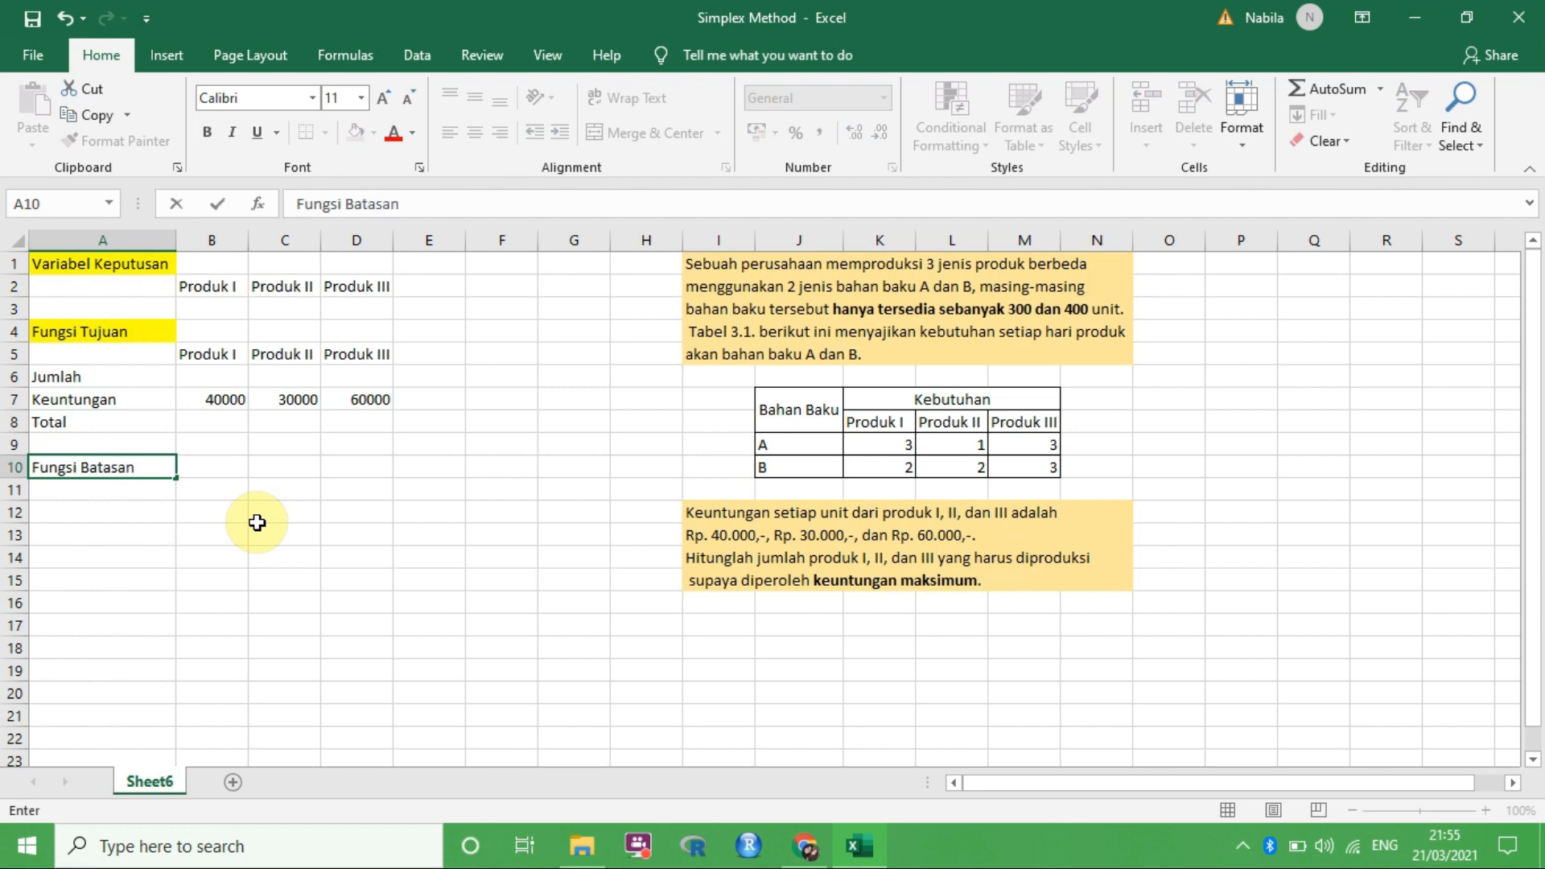
pyautogui.write('san')
pyautogui.hotkey('ctrl', 'Return')
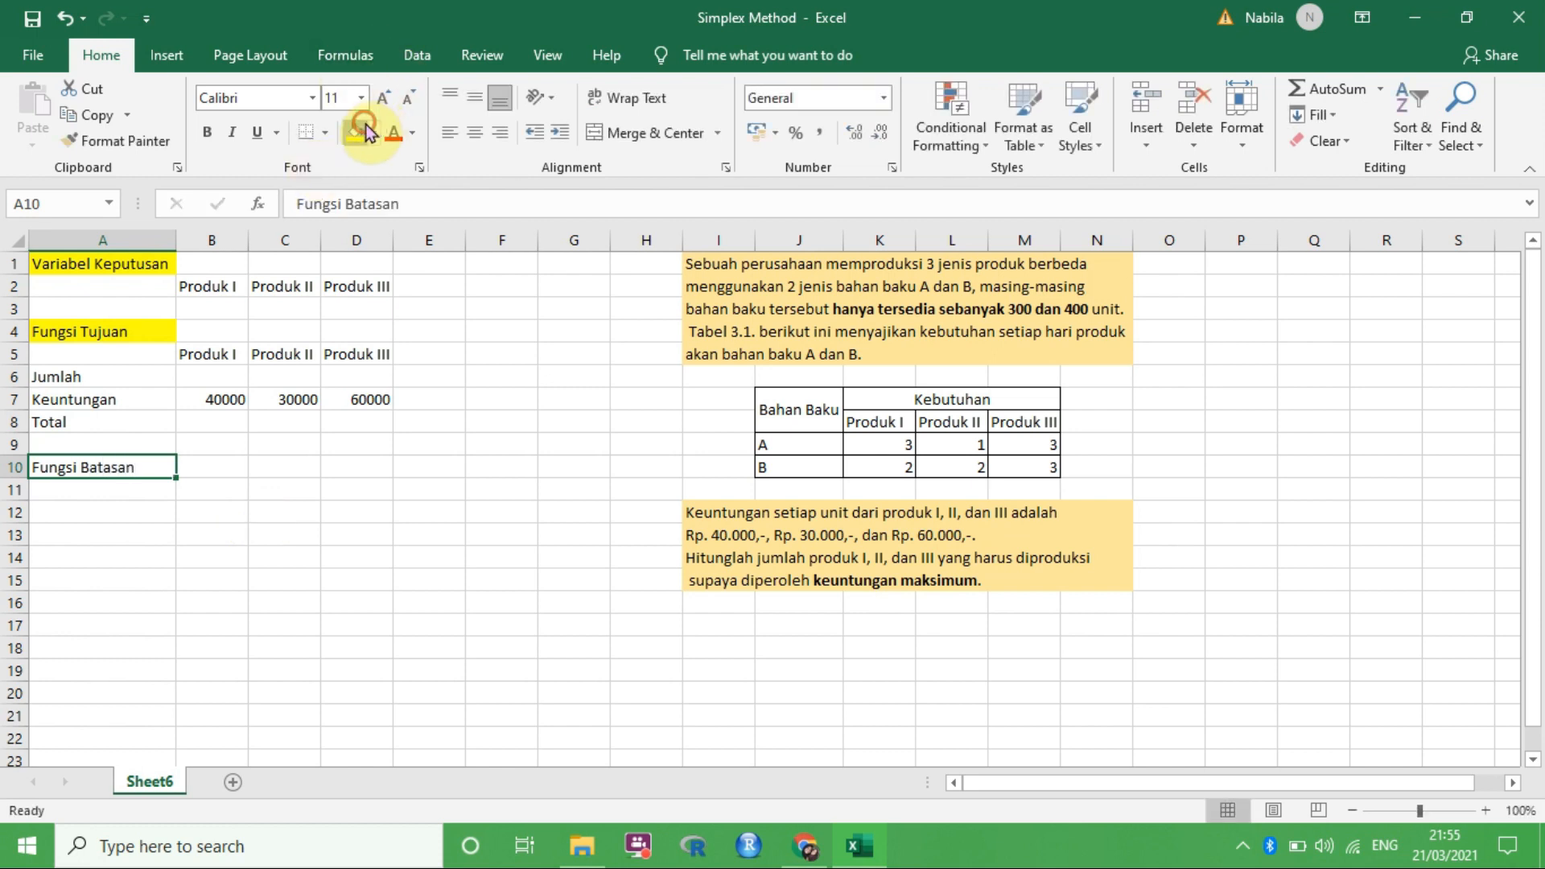
pyautogui.click(364, 131)
# Copy the product labels from B5:D5 to B11:D11 under the "Fungsi Batasan" heading.
pyautogui.click(212, 354)
pyautogui.hotkey('shift', 'Right')
pyautogui.hotkey('shift', 'Right')
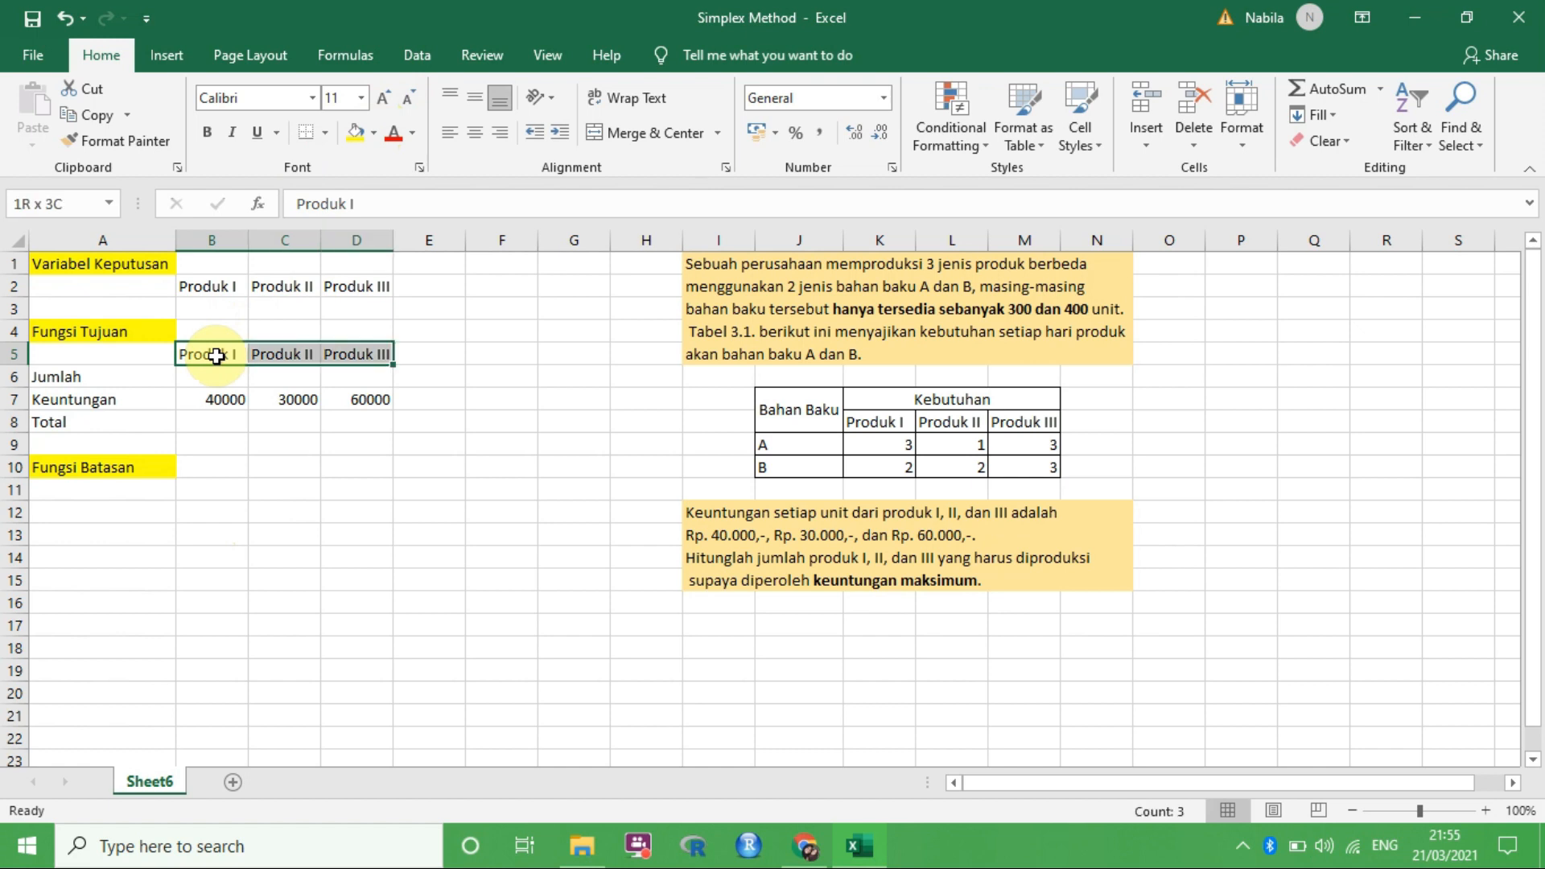
pyautogui.hotkey('ctrl', 'c')
pyautogui.click(217, 494)
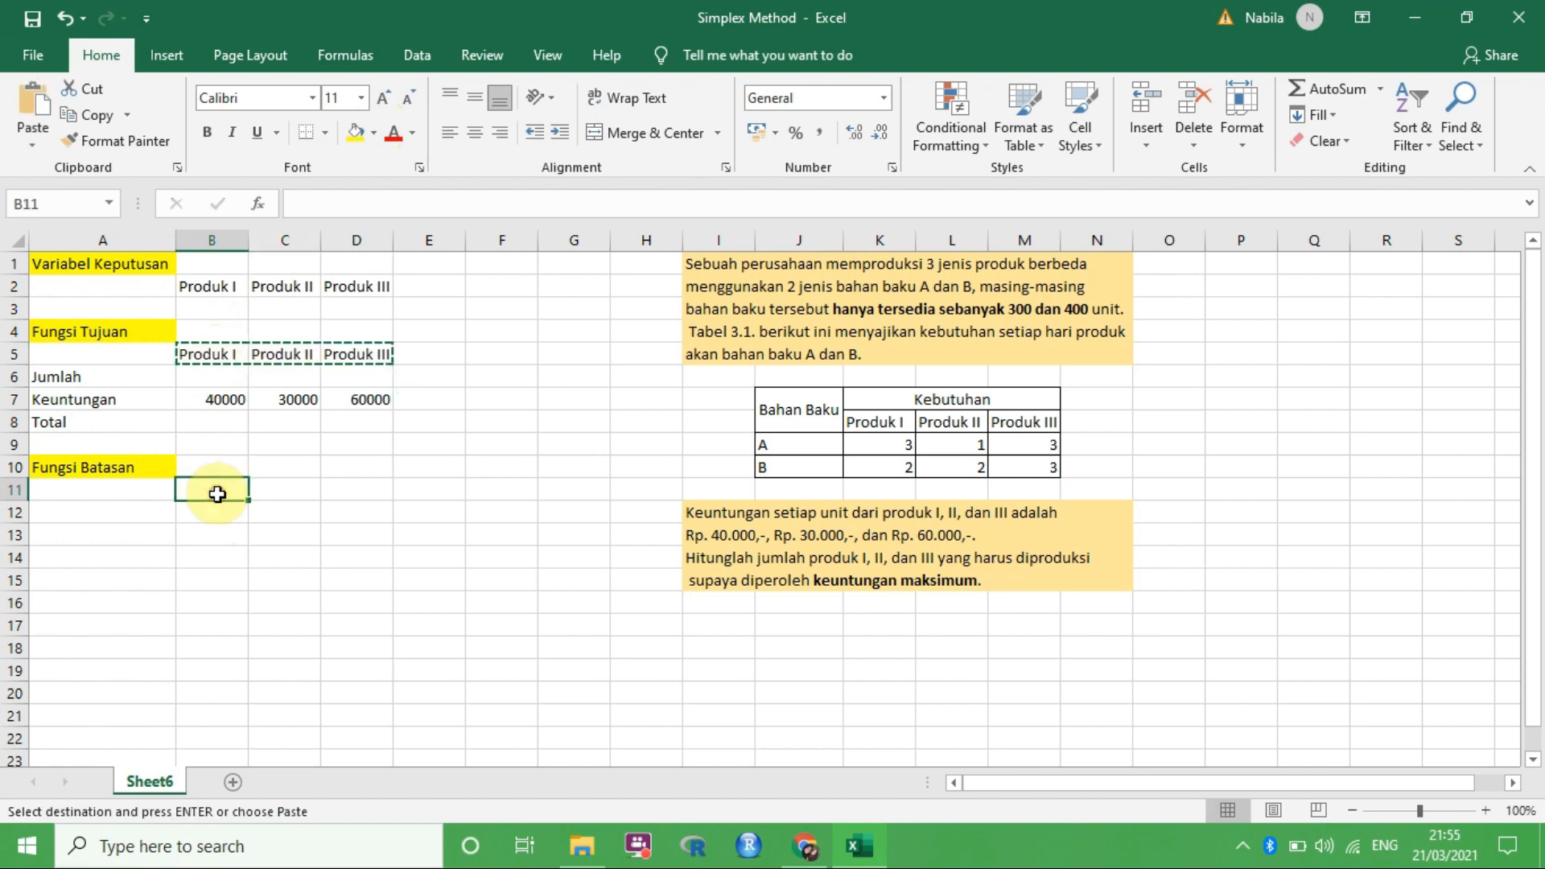
pyautogui.hotkey('ctrl', 'v')
# Enter the row labels "Bahan Baku A" in A12 and "Bahan Baku B" in A13.
pyautogui.click(113, 517)
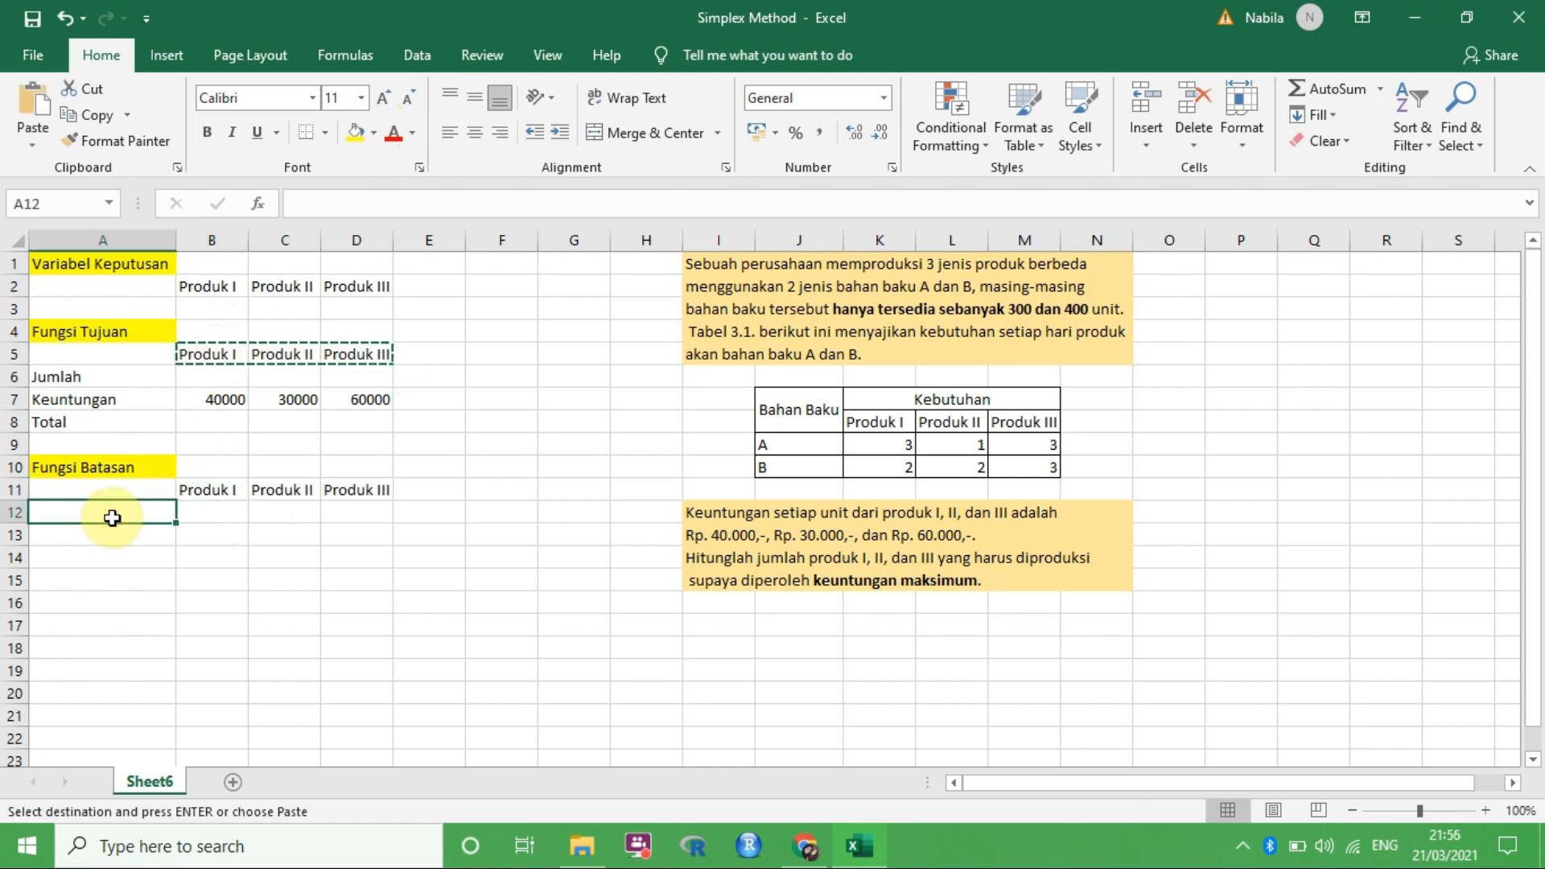
pyautogui.write('Baha')
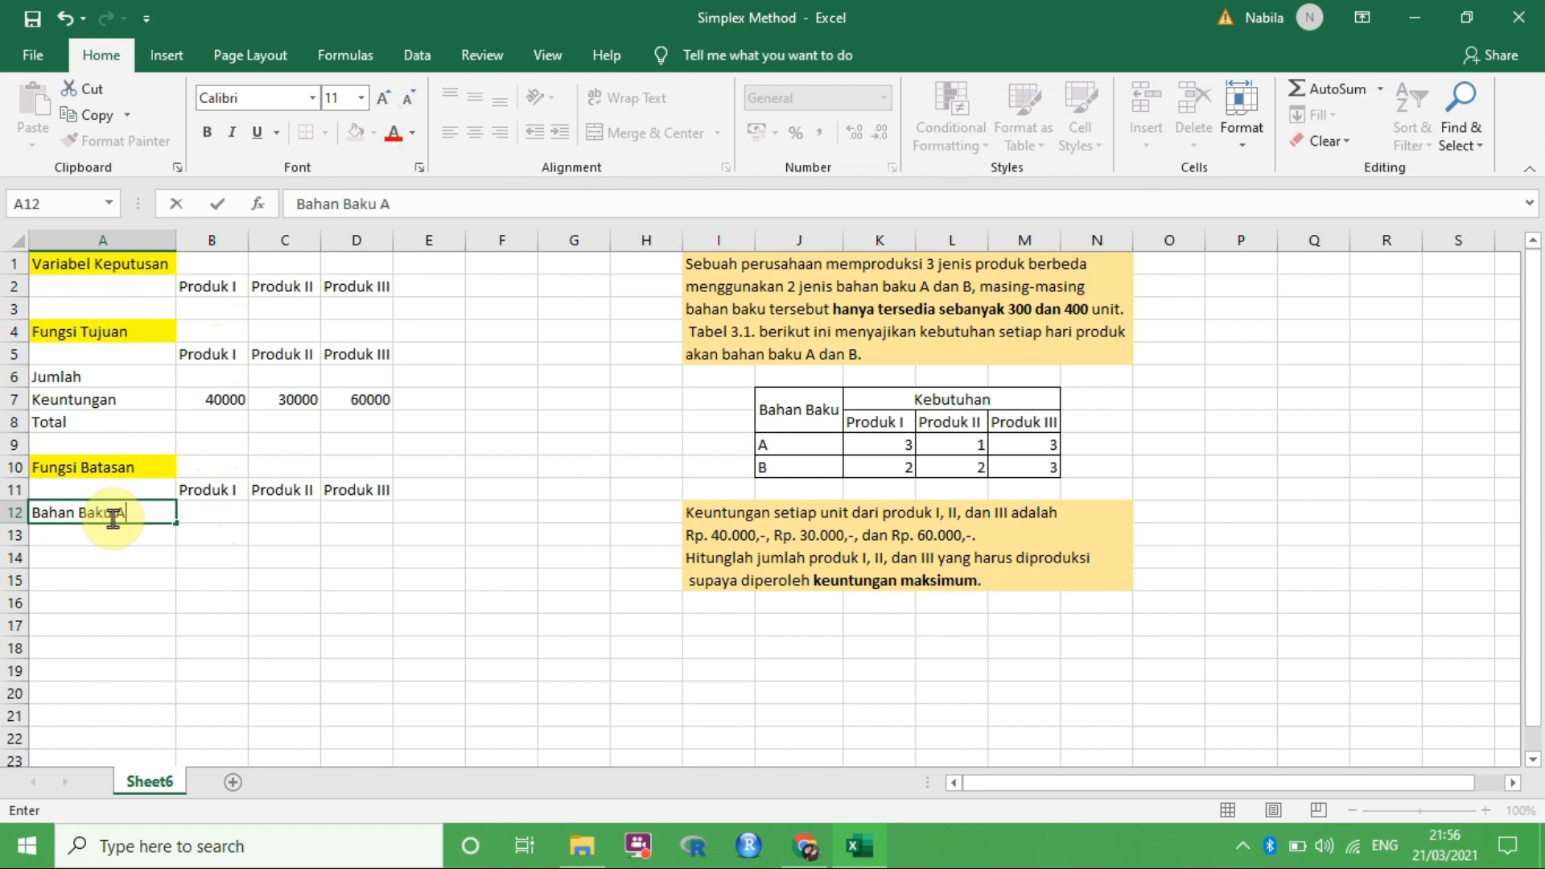
pyautogui.write('n Baku A')
pyautogui.press('Return')
pyautogui.write('B')
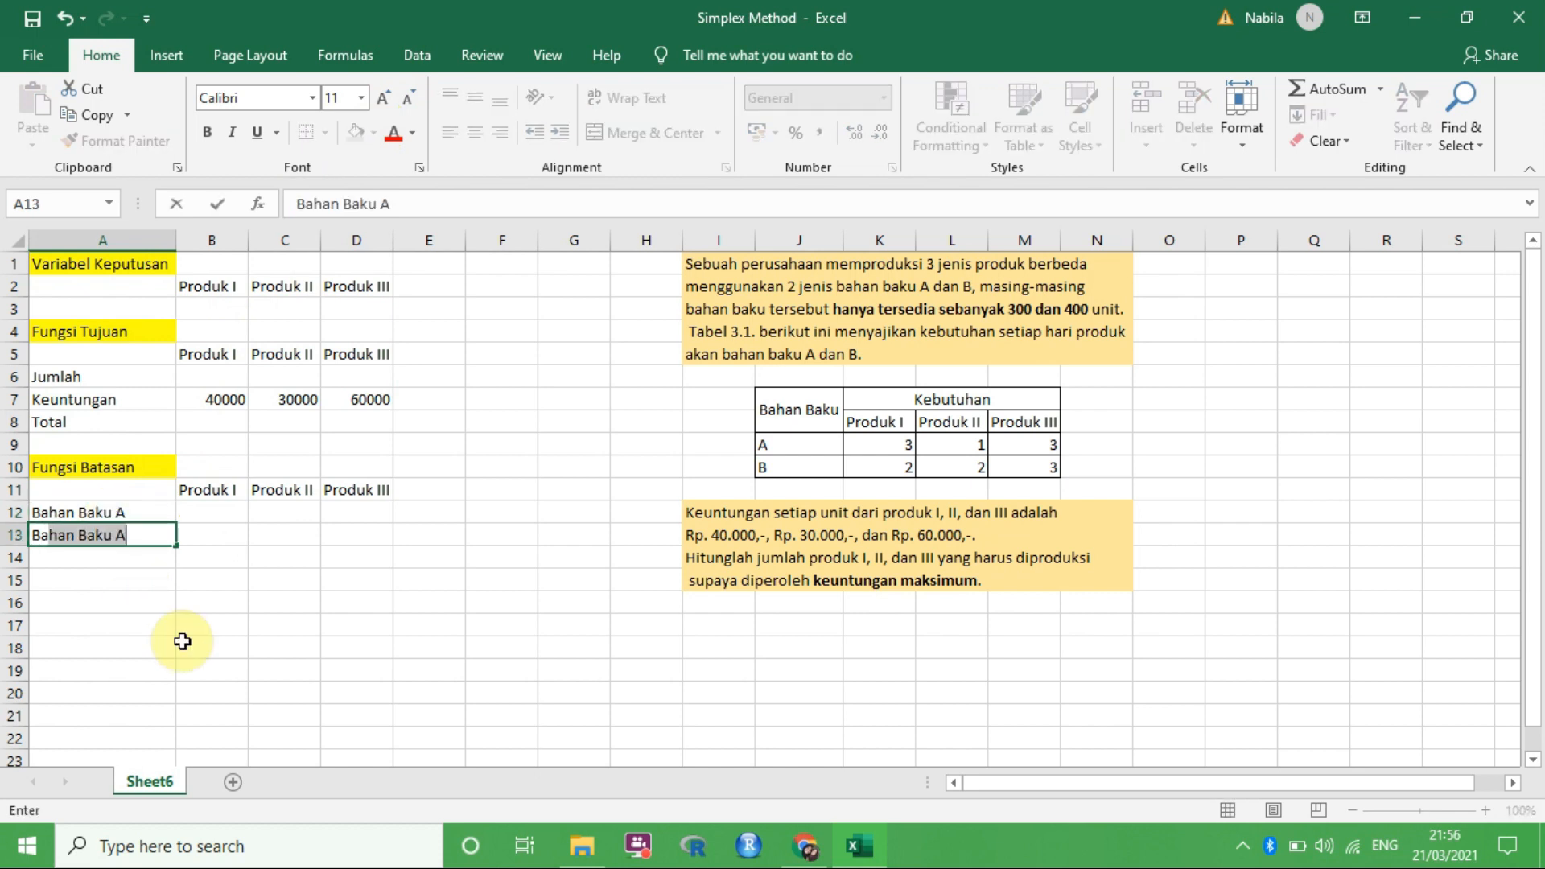
pyautogui.write('ahan Baku B')
# Enter the column labels "Total", "Tanda" and "Ketersediaan" in E11:G11 and autofit column G's width to its text.
pyautogui.press('Right')
pyautogui.press('Right')
pyautogui.press('Right')
pyautogui.press('Right')
pyautogui.press('Up')
pyautogui.press('Up')
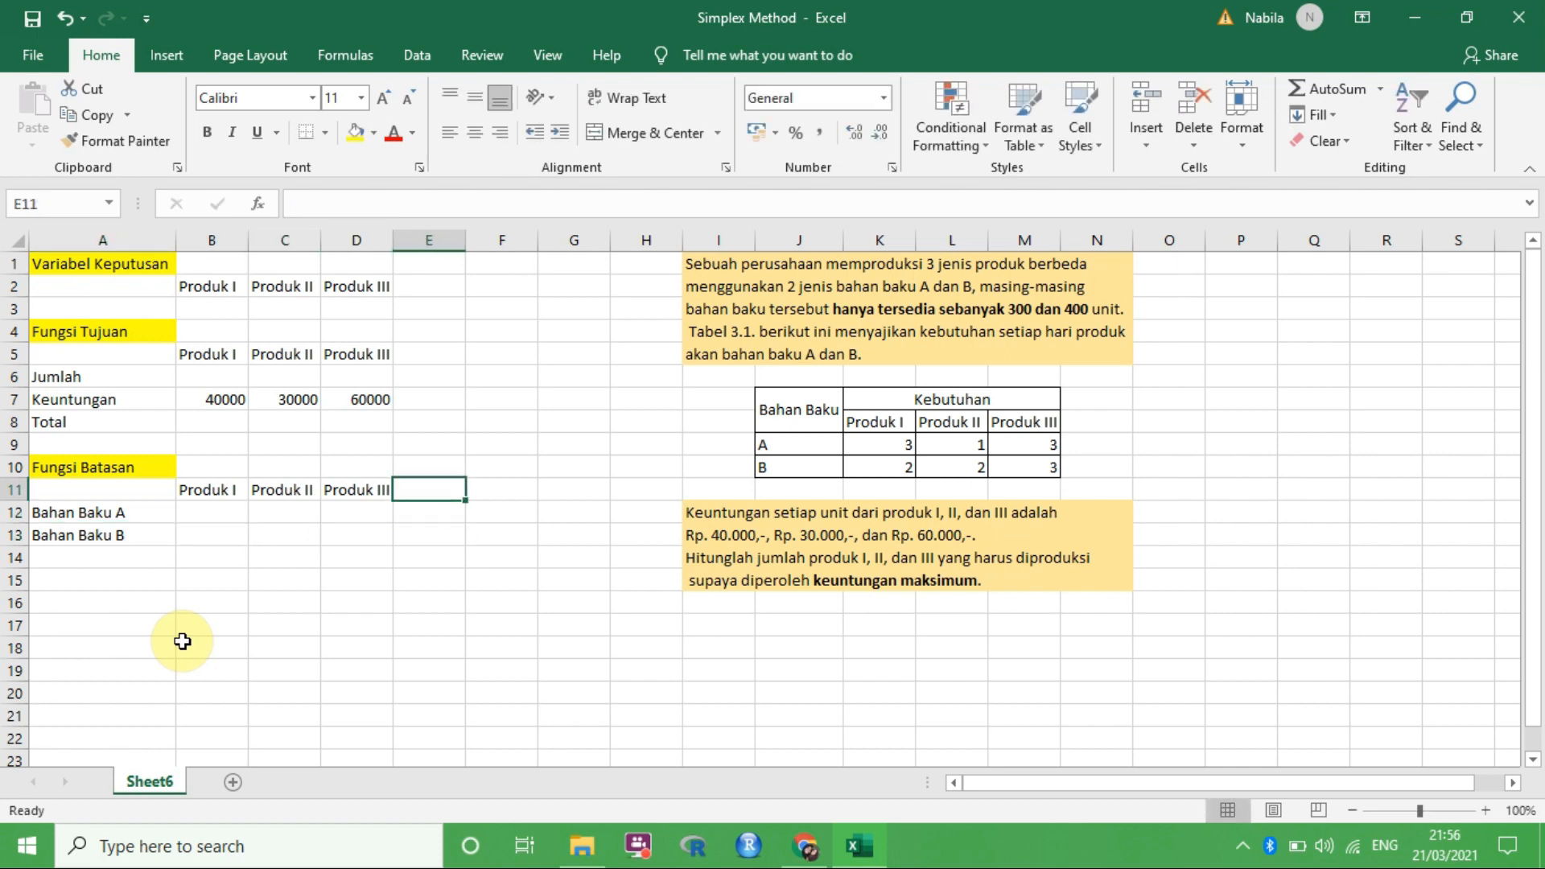
pyautogui.write('Total')
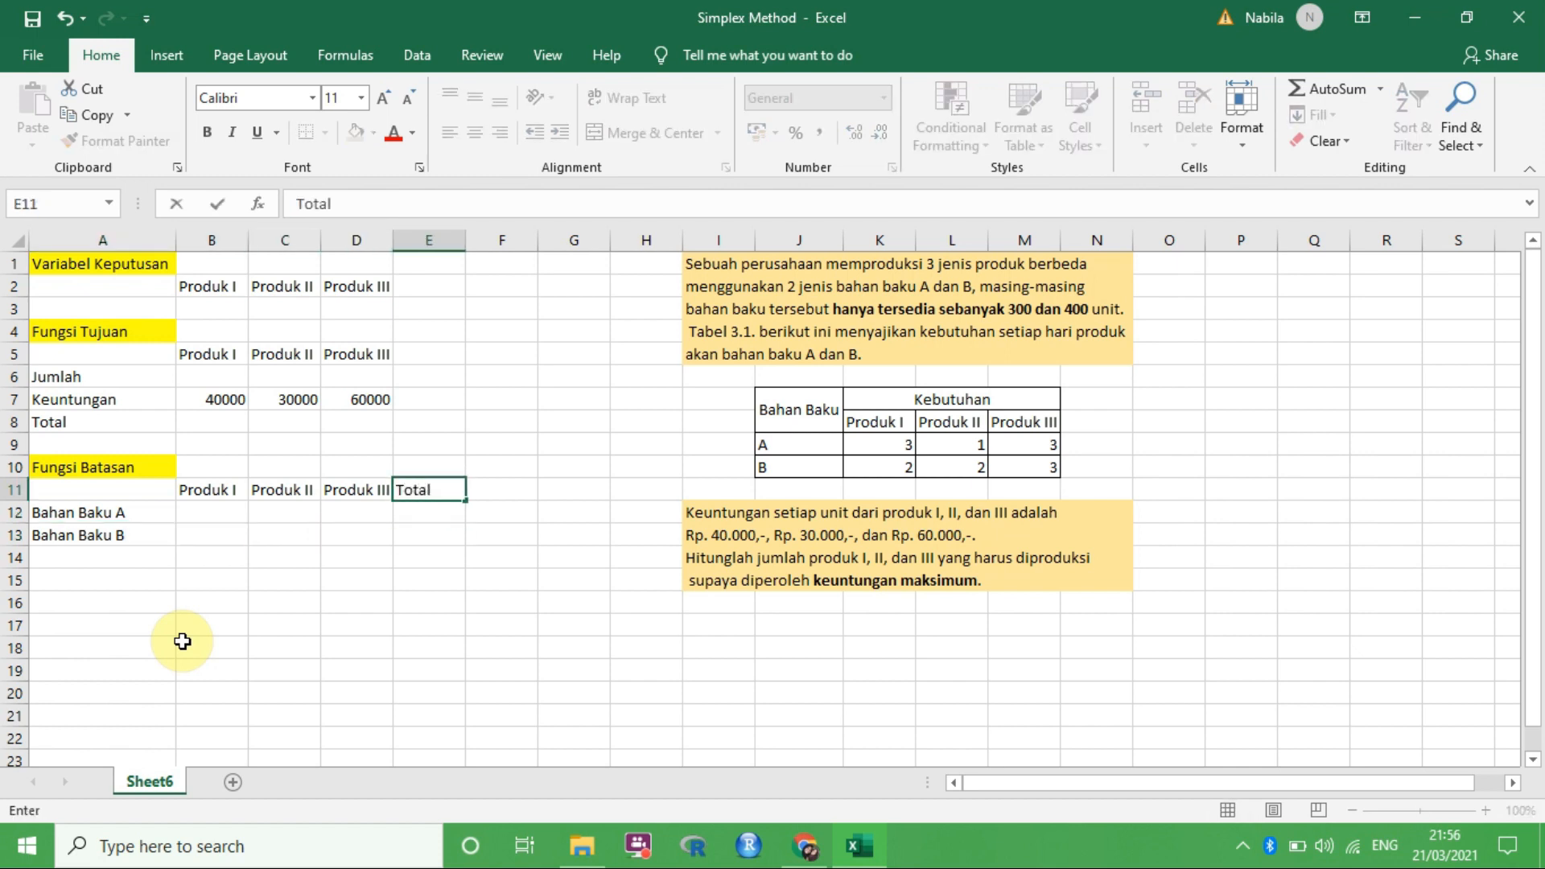
pyautogui.press('Tab')
pyautogui.write('Tanda')
pyautogui.press('Tab')
pyautogui.write('Keet')
pyautogui.press('BackSpace')
pyautogui.press('BackSpace')
pyautogui.write('tersediaan')
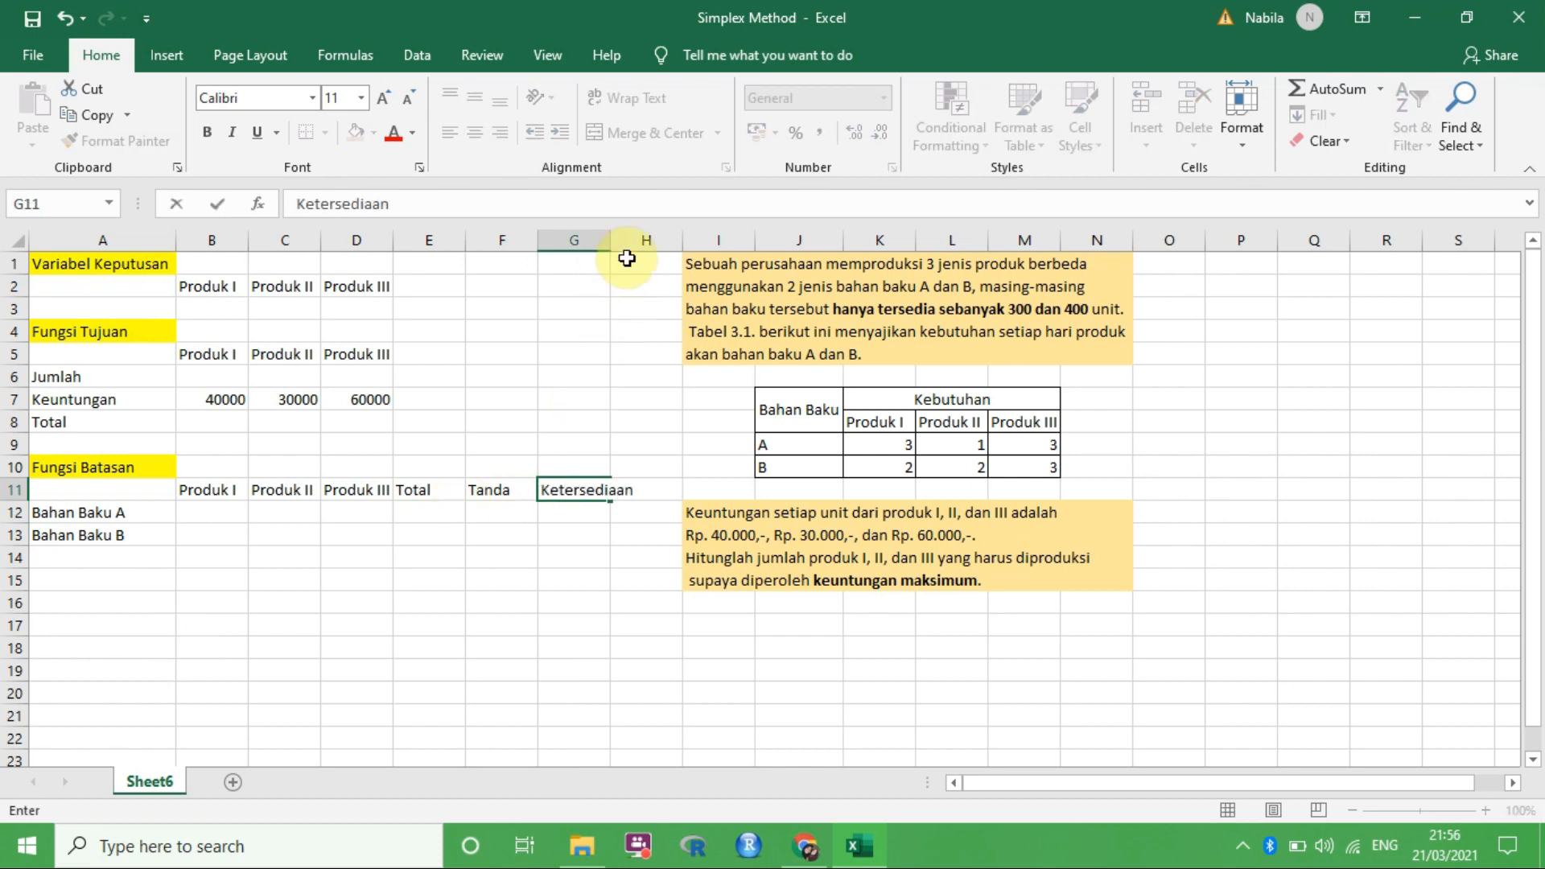
pyautogui.click(605, 239)
pyautogui.doubleClick(609, 239)
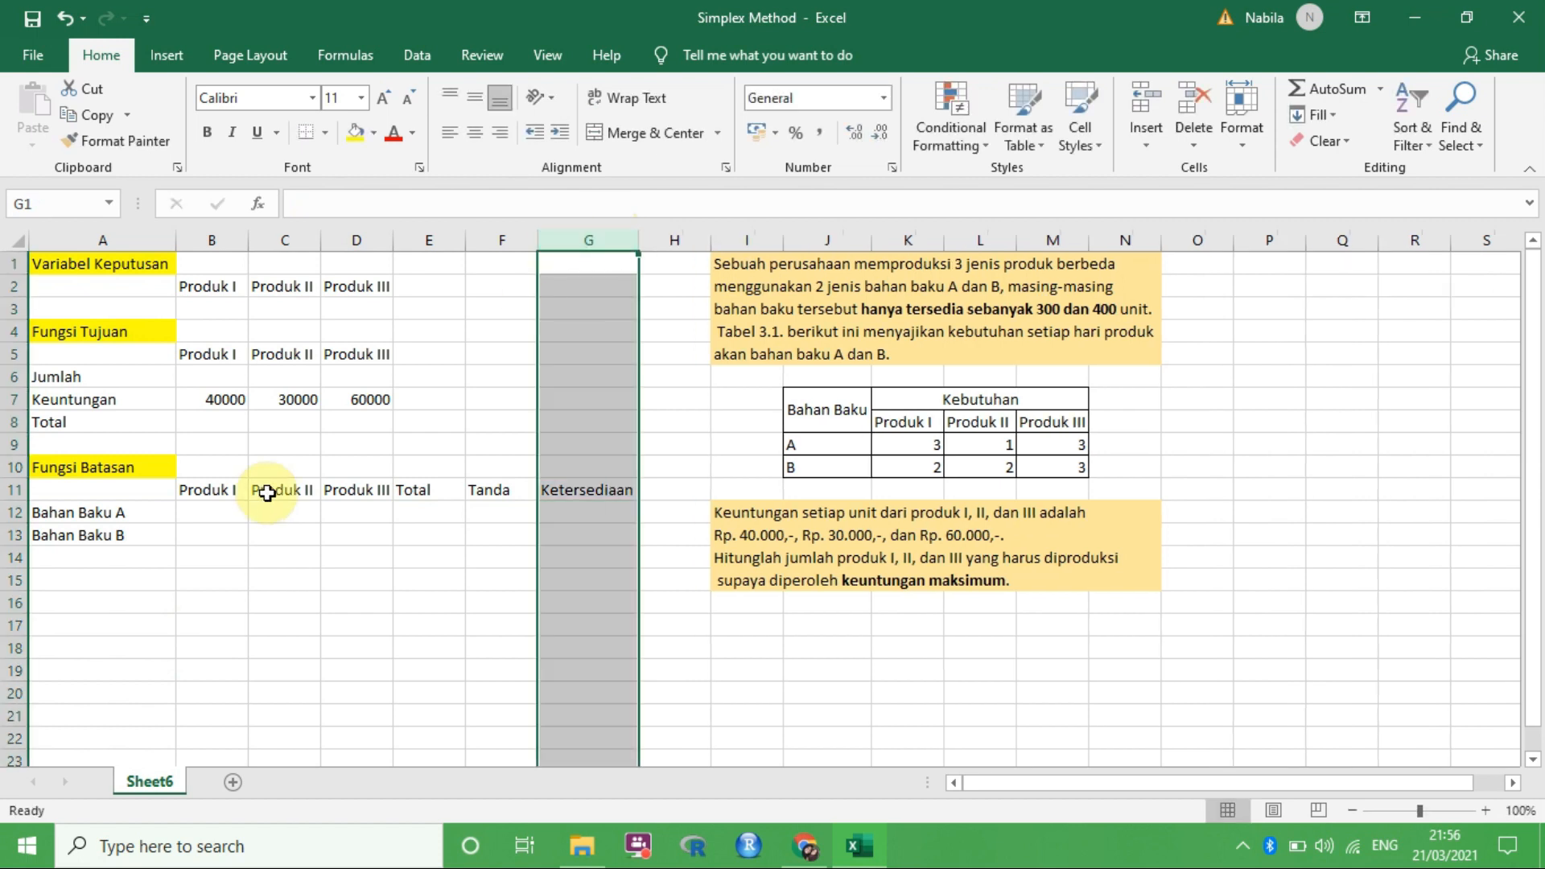
# Enter the Bahan Baku A requirements 3, 1 and 3 for the three products in B12:D12.
pyautogui.click(228, 509)
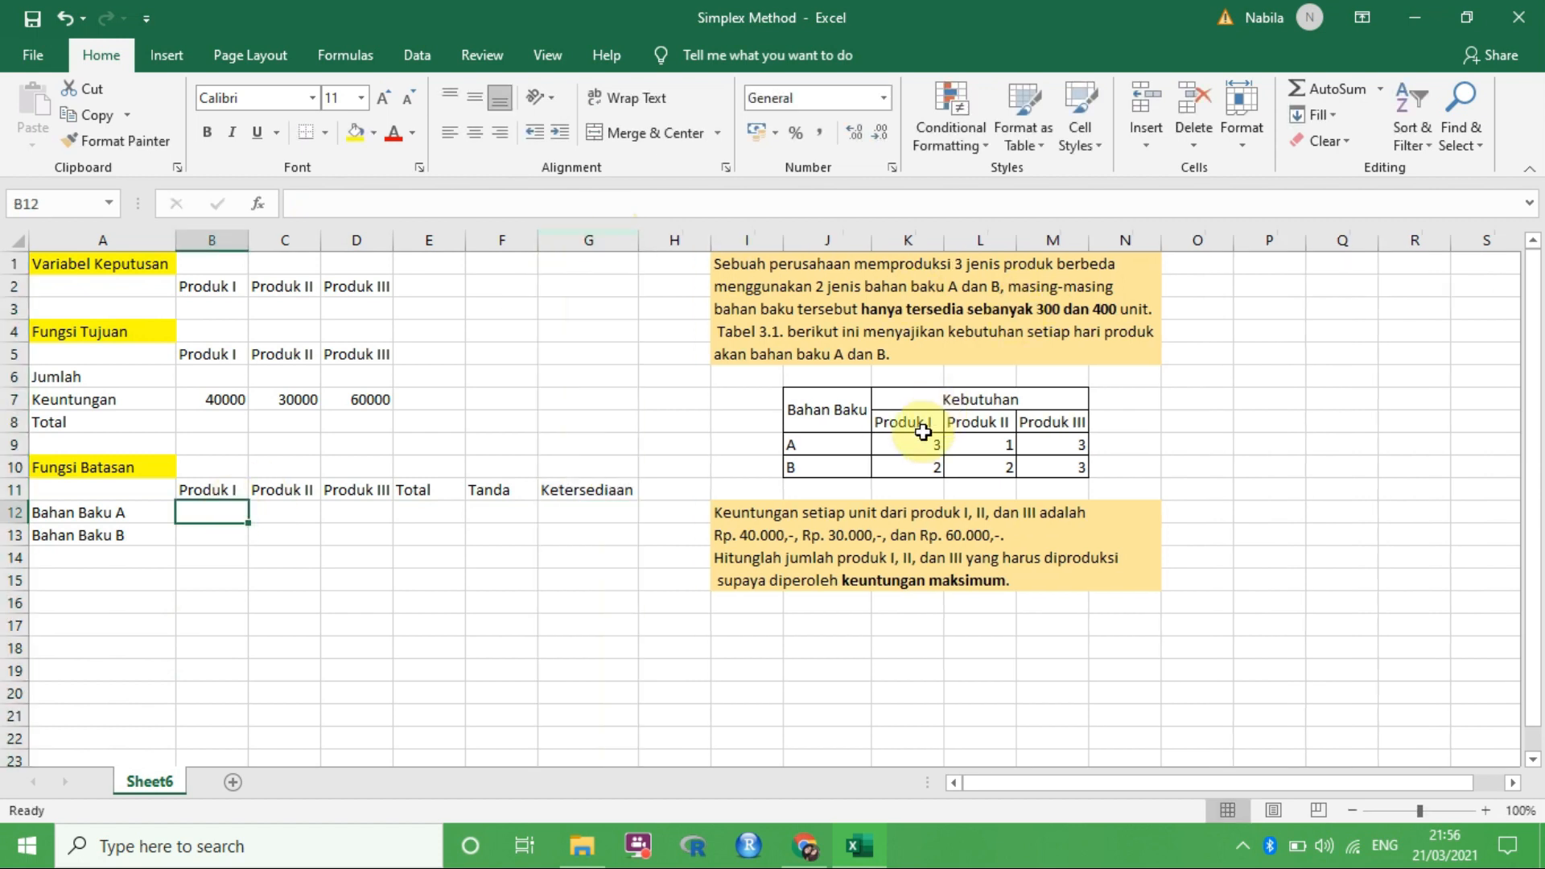
pyautogui.write('3')
pyautogui.press('Tab')
pyautogui.write('1')
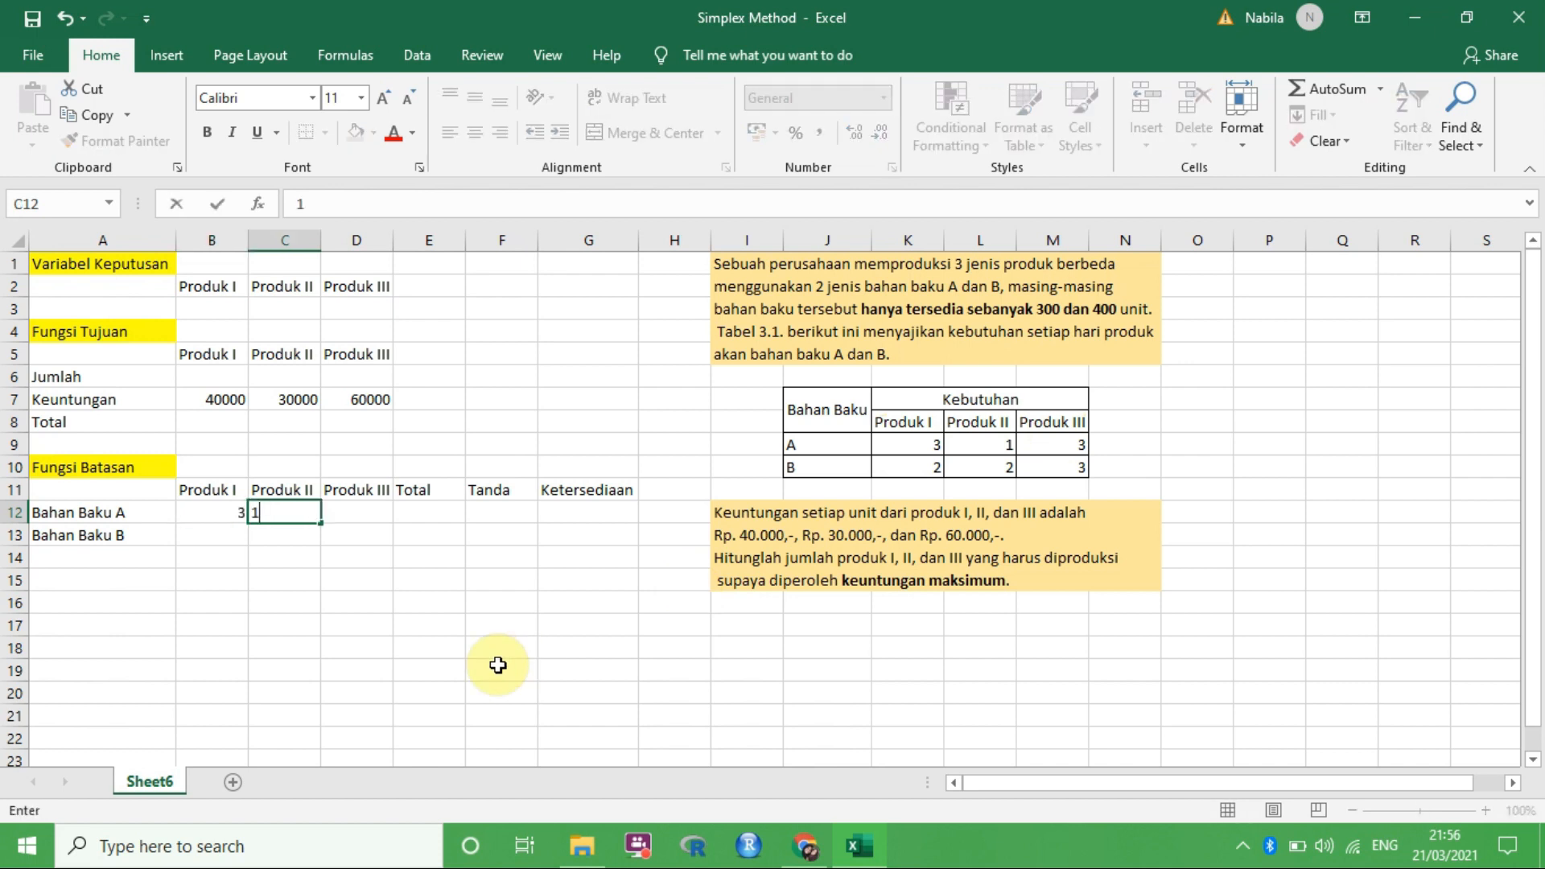
pyautogui.press('Tab')
pyautogui.write('3')
# Enter the Bahan Baku B requirements 2, 2 and 3 for the three products in B13:D13.
pyautogui.press('Down')
pyautogui.press('Left')
pyautogui.press('Left')
pyautogui.write('2')
pyautogui.press('Tab')
pyautogui.write('2')
pyautogui.press('Tab')
pyautogui.write('3')
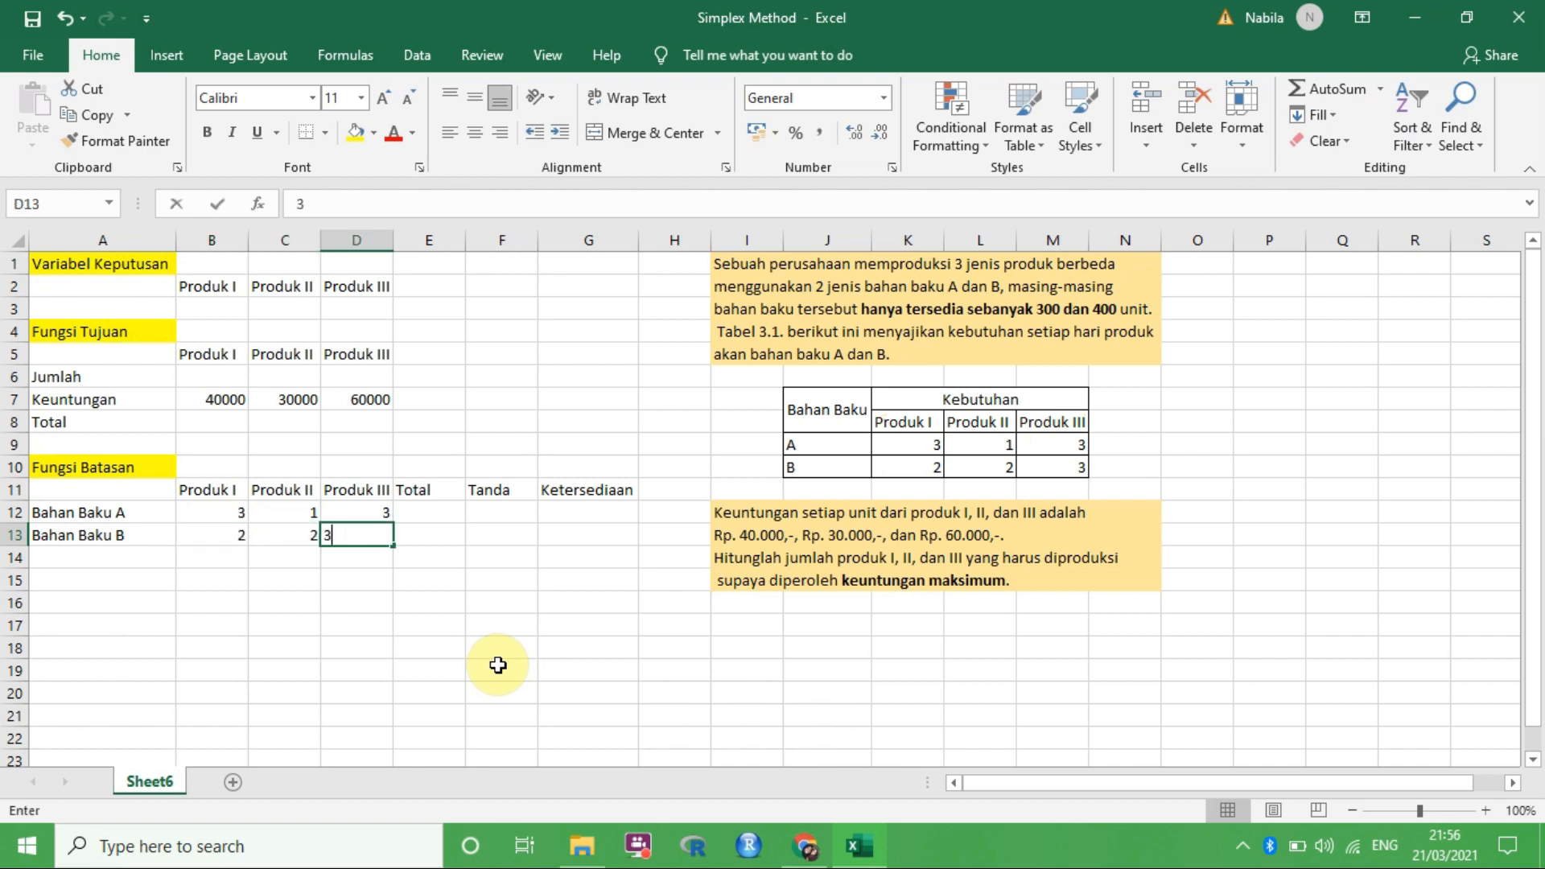
# Enter the constraint sign "<=" for both raw materials in the Tanda column, F12:F13.
pyautogui.press('Tab')
pyautogui.press('Tab')
pyautogui.press('Up')
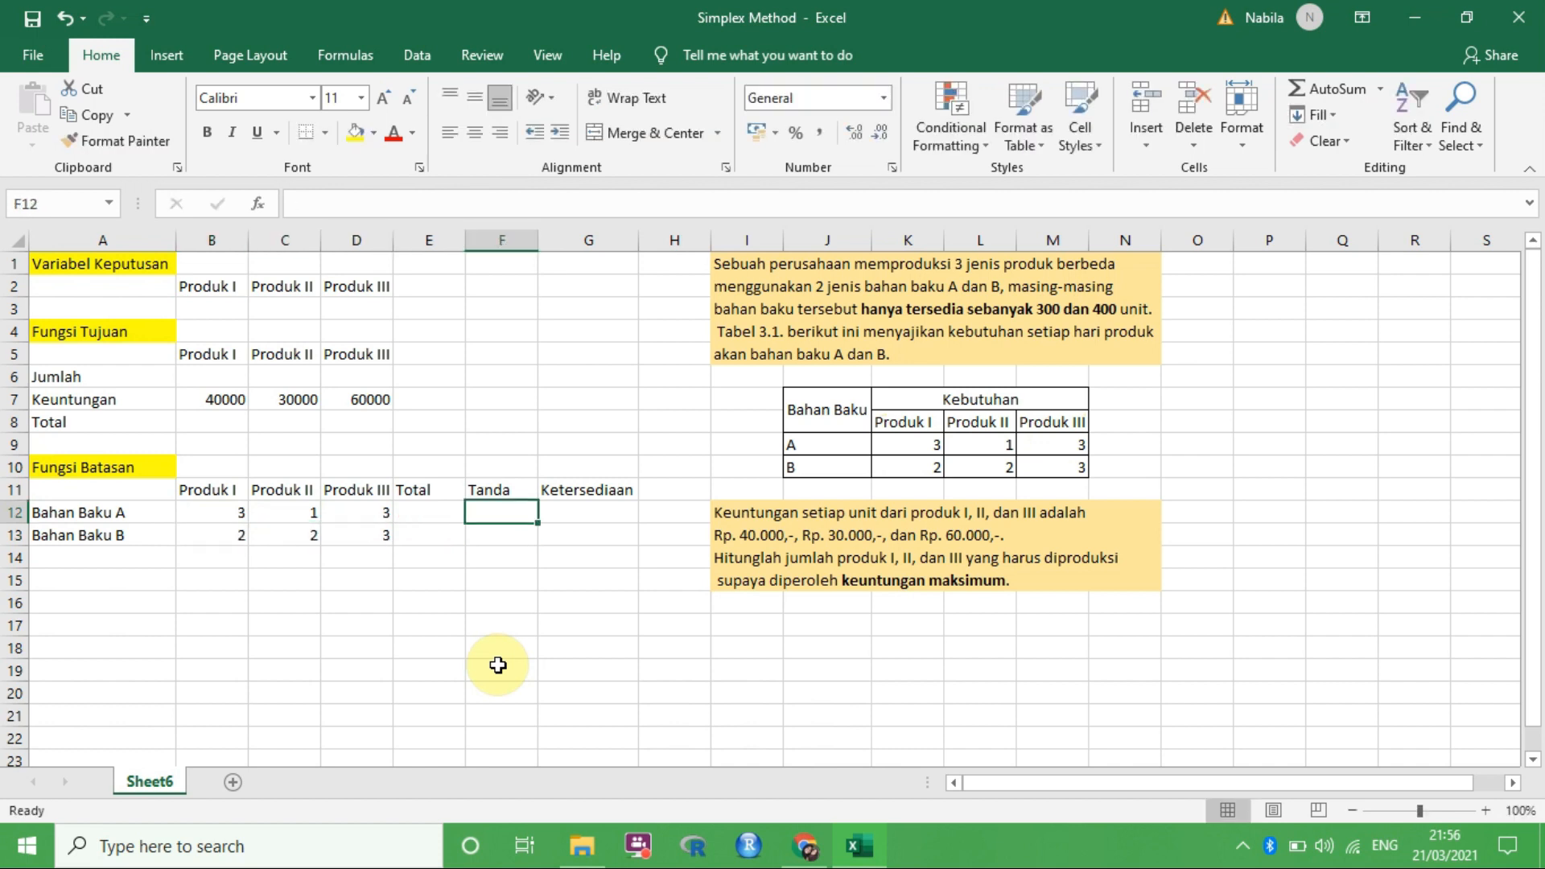
pyautogui.write('<=')
pyautogui.press('Return')
pyautogui.write('<=')
# Enter the availabilities 300 for Bahan Baku A and 400 for Bahan Baku B in G12:G13.
pyautogui.press('Tab')
pyautogui.press('Up')
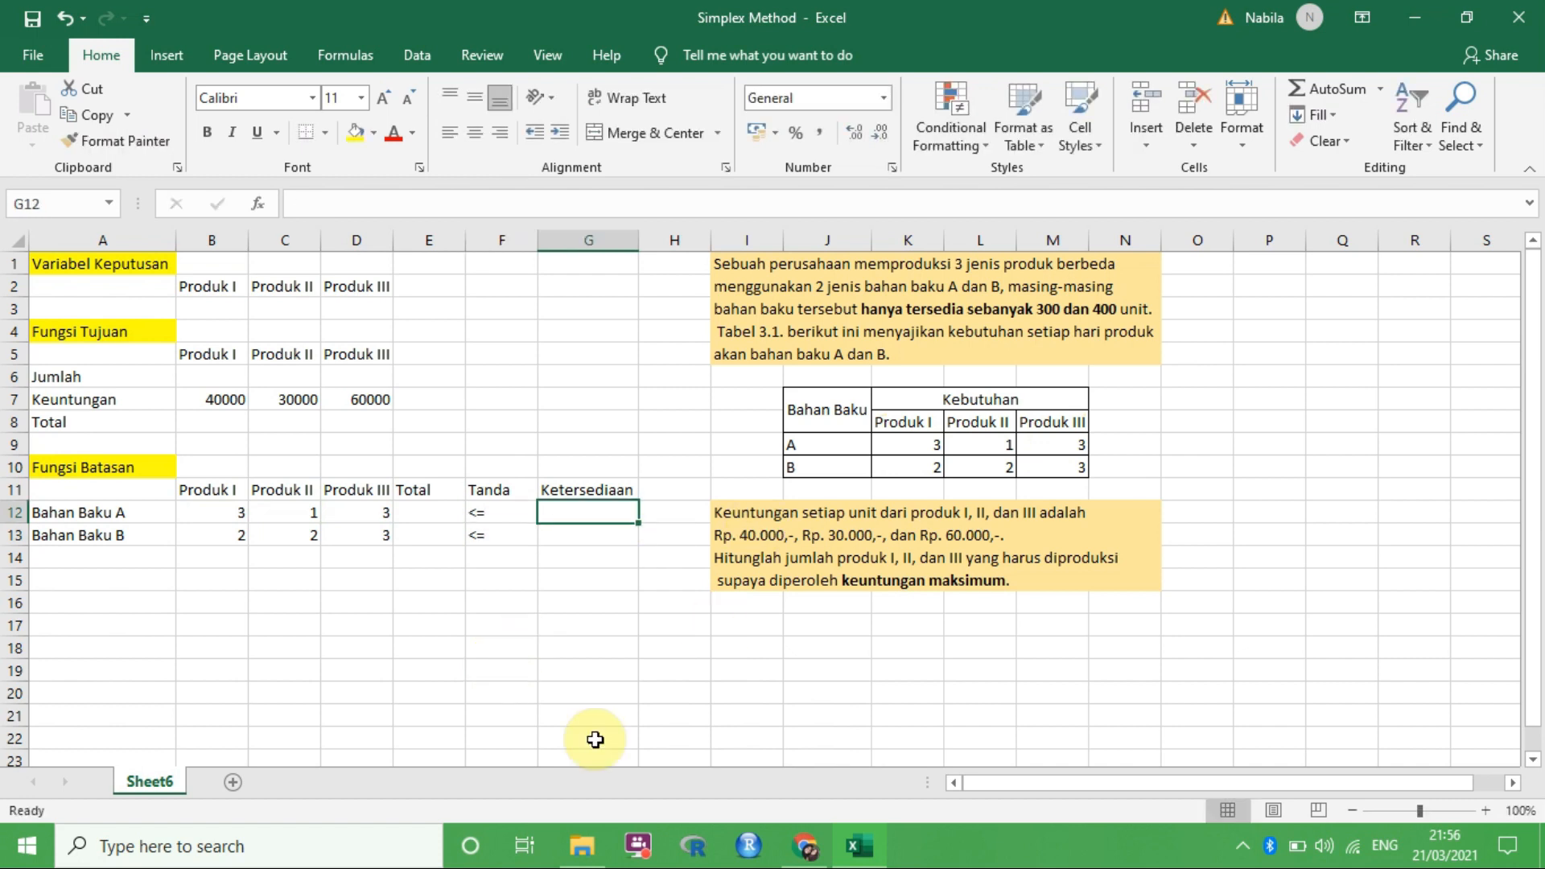
pyautogui.write('300')
pyautogui.press('Return')
pyautogui.write('400')
pyautogui.press('Return')
pyautogui.press('Left')
pyautogui.press('Left')
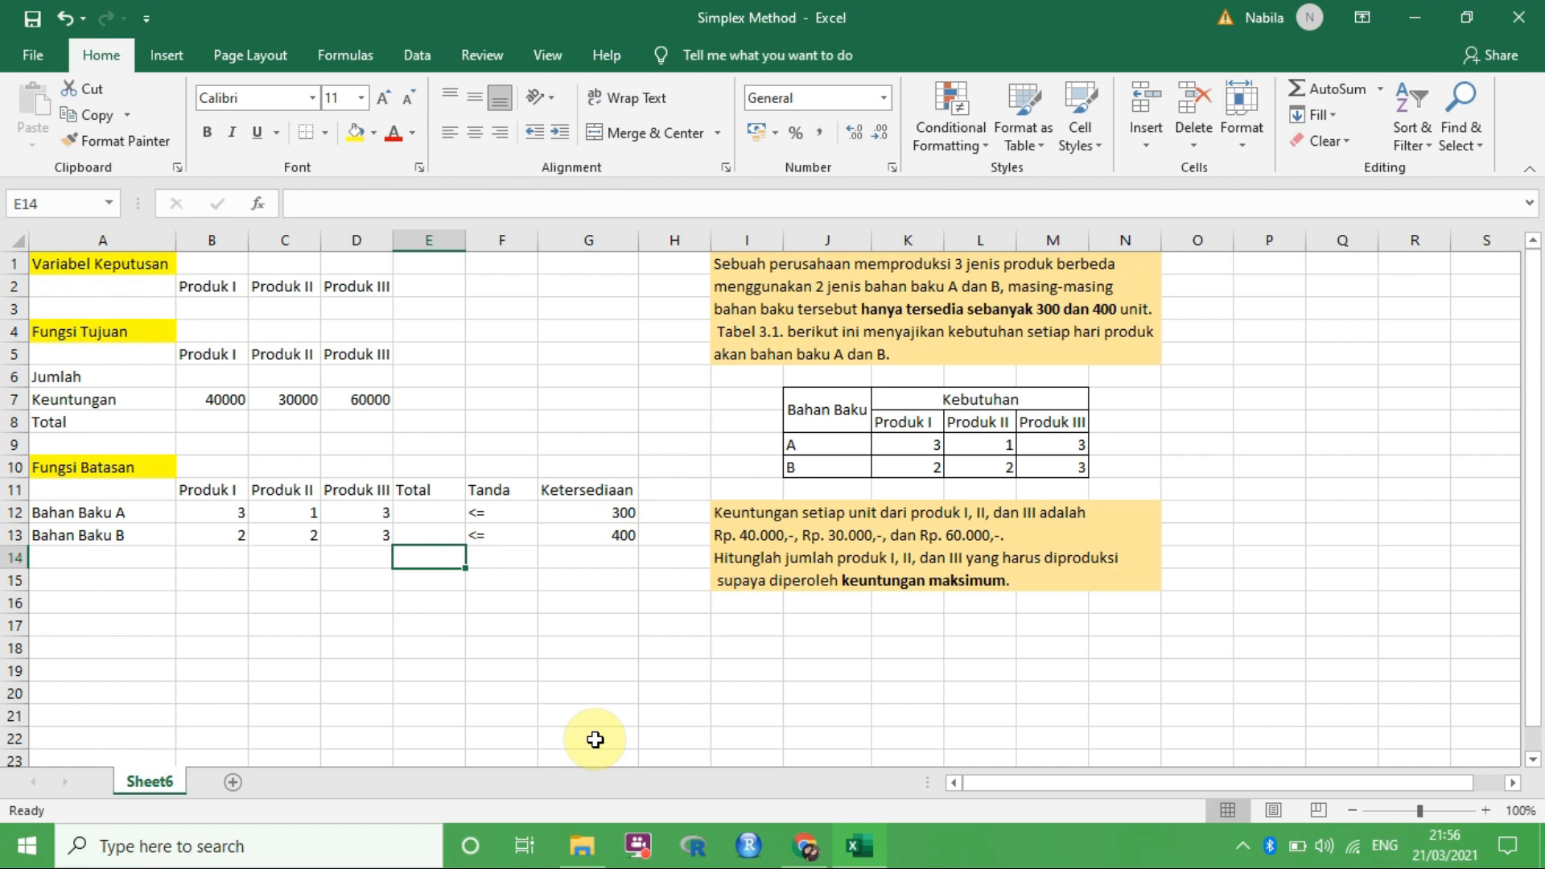
pyautogui.press('Up')
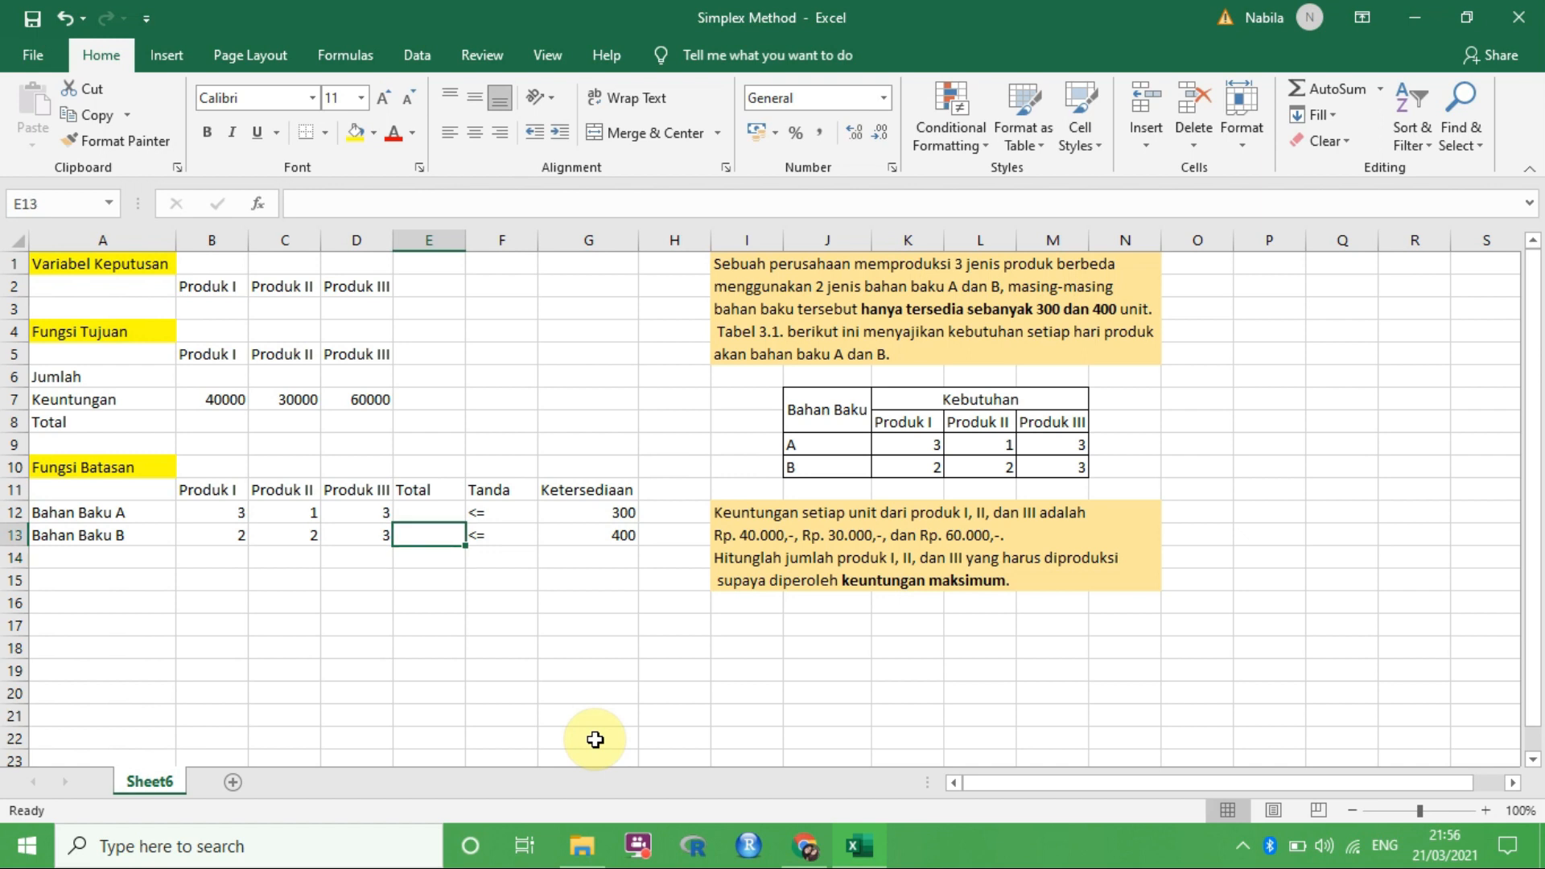
# Enter a SUMPRODUCT formula in the Total cell B8 multiplying the Jumlah row B6:D6 by the Keuntungan row for the three products.
pyautogui.click(231, 418)
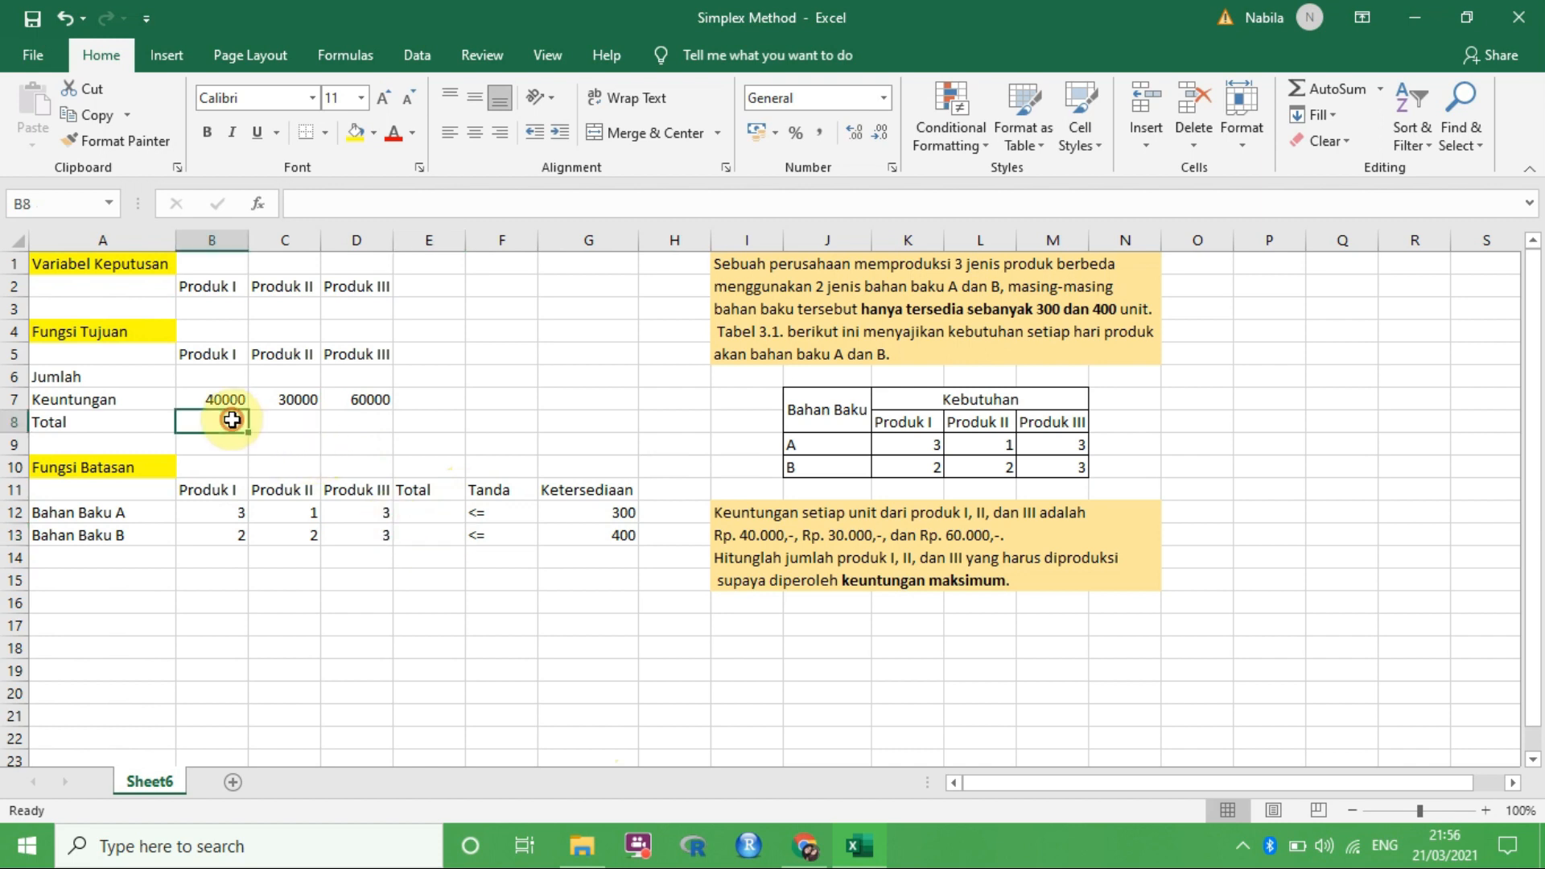
pyautogui.write('=s')
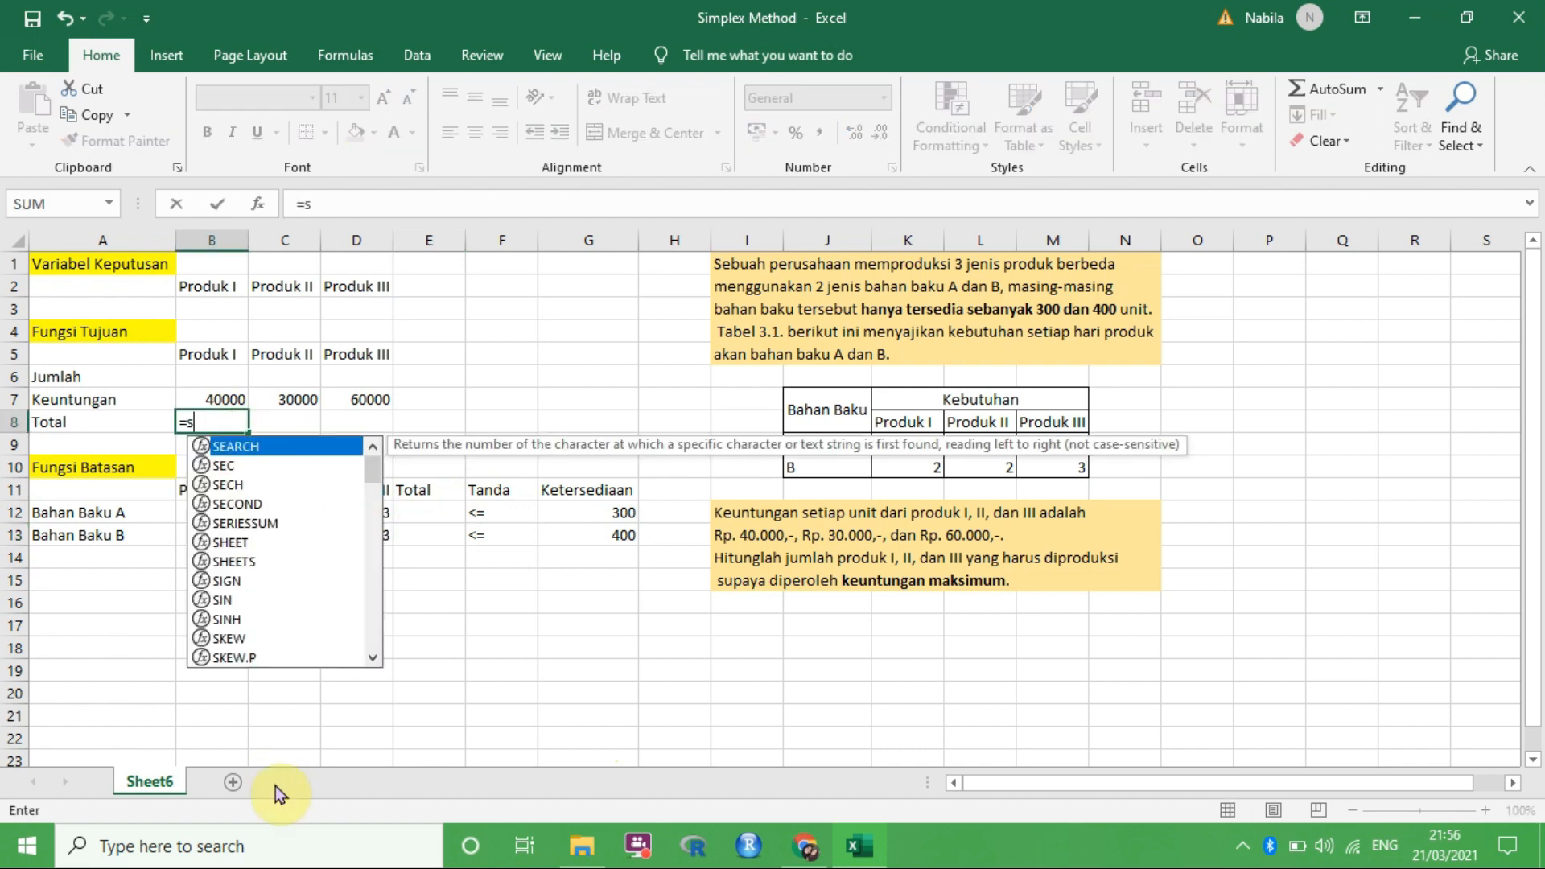
pyautogui.write('ump')
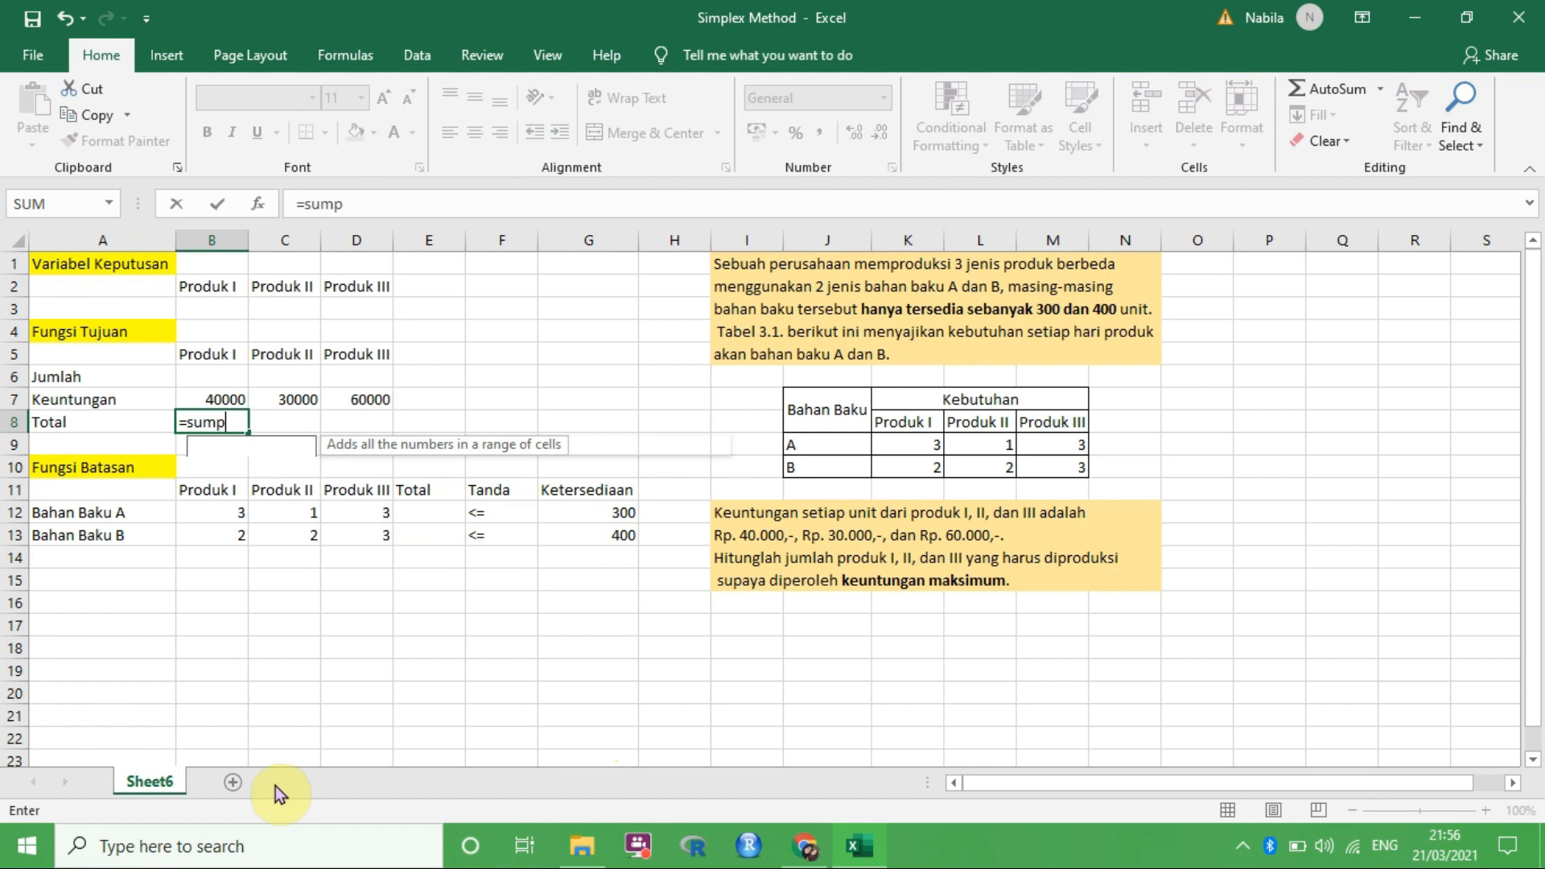
pyautogui.press('Tab')
pyautogui.moveTo(196, 376); pyautogui.dragTo(281, 376)
pyautogui.hotkey('shift', 'Right')
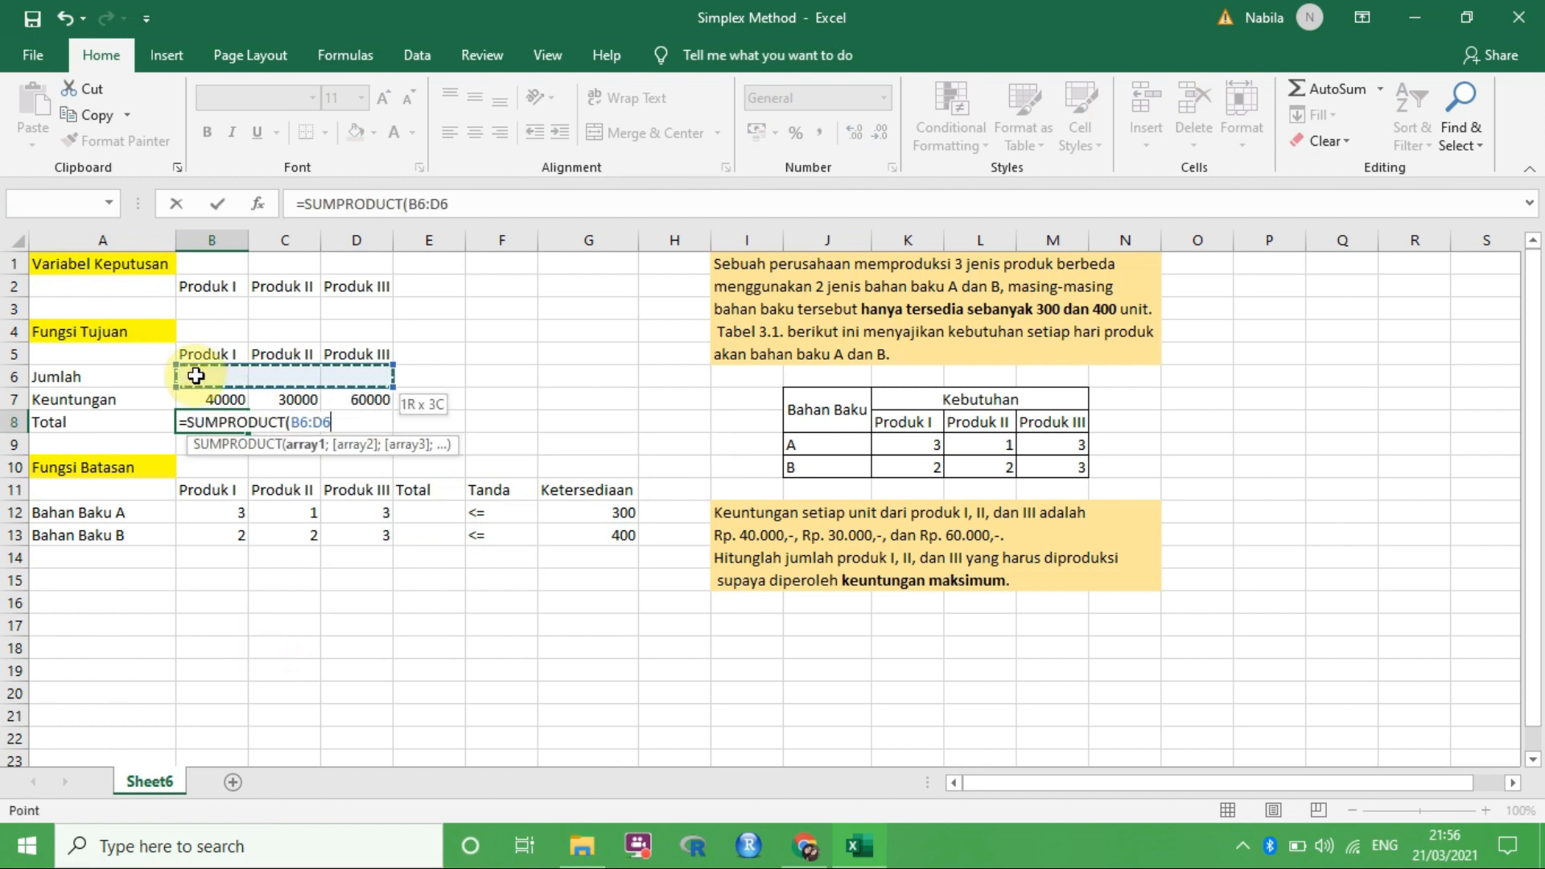
pyautogui.write(';')
pyautogui.press('Down')
pyautogui.press('Up')
pyautogui.hotkey('shift', 'Right')
pyautogui.hotkey('shift', 'Right')
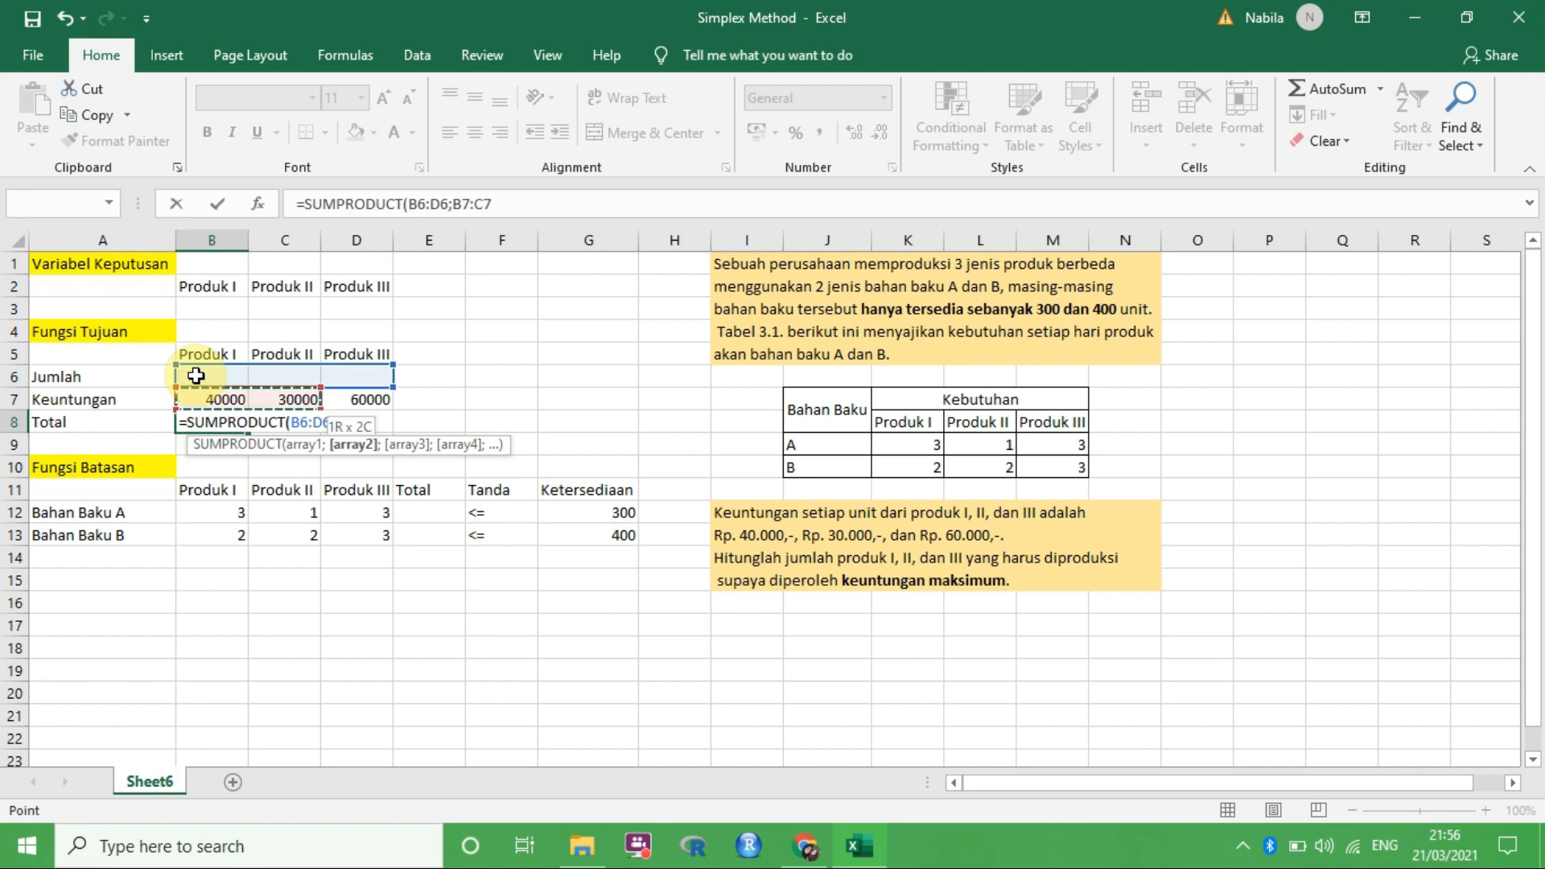
pyautogui.press('Return')
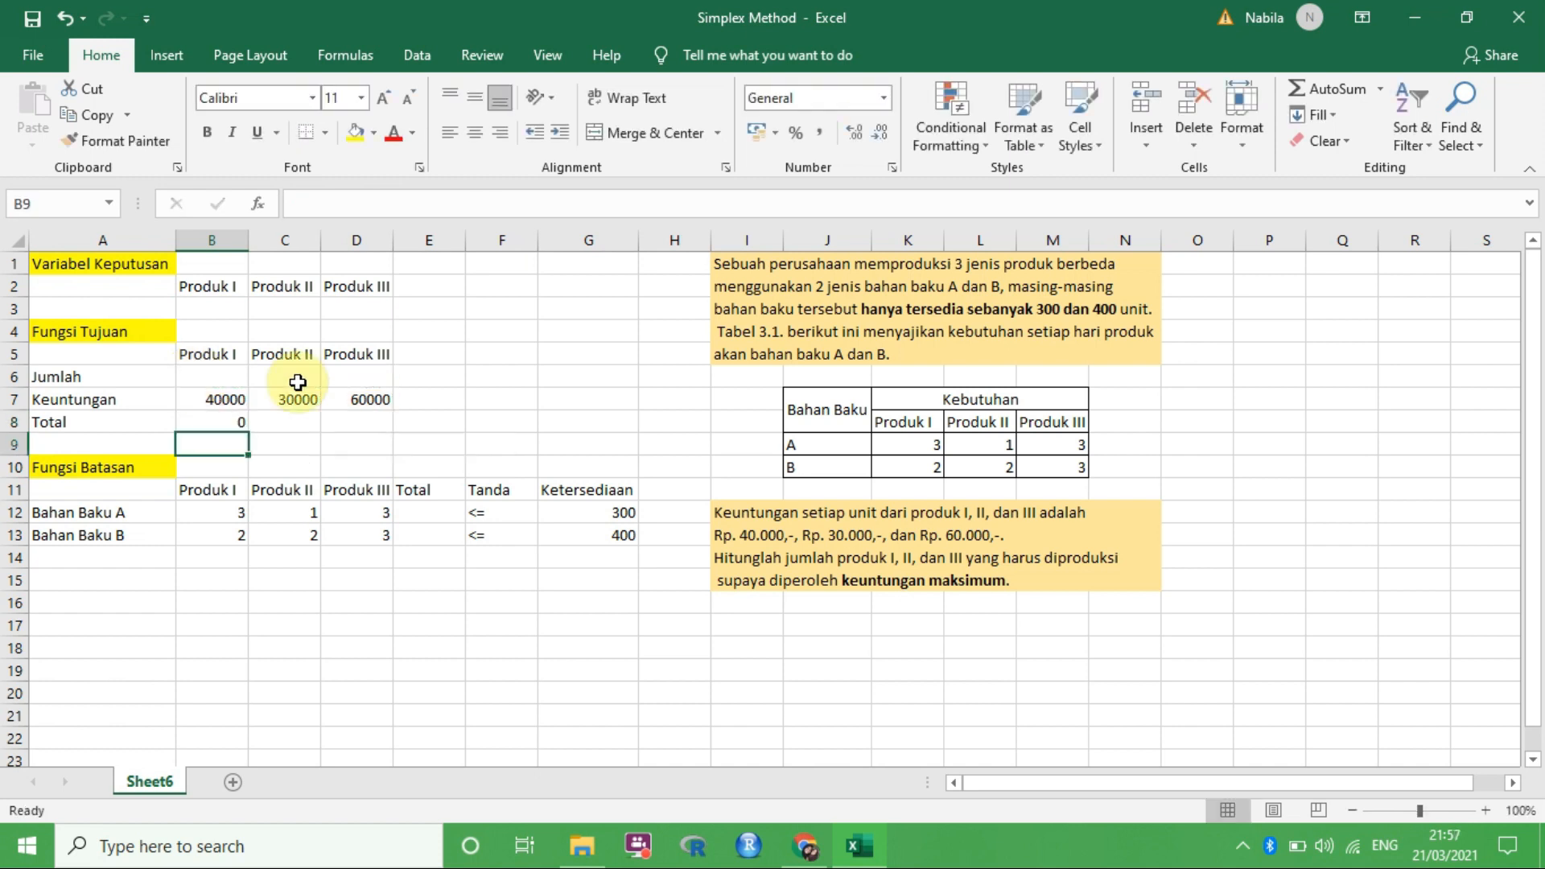
# Enter =SUMPRODUCT(B12:D12;B6:D6) in E12 as the Total for Bahan Baku A.
pyautogui.click(428, 504)
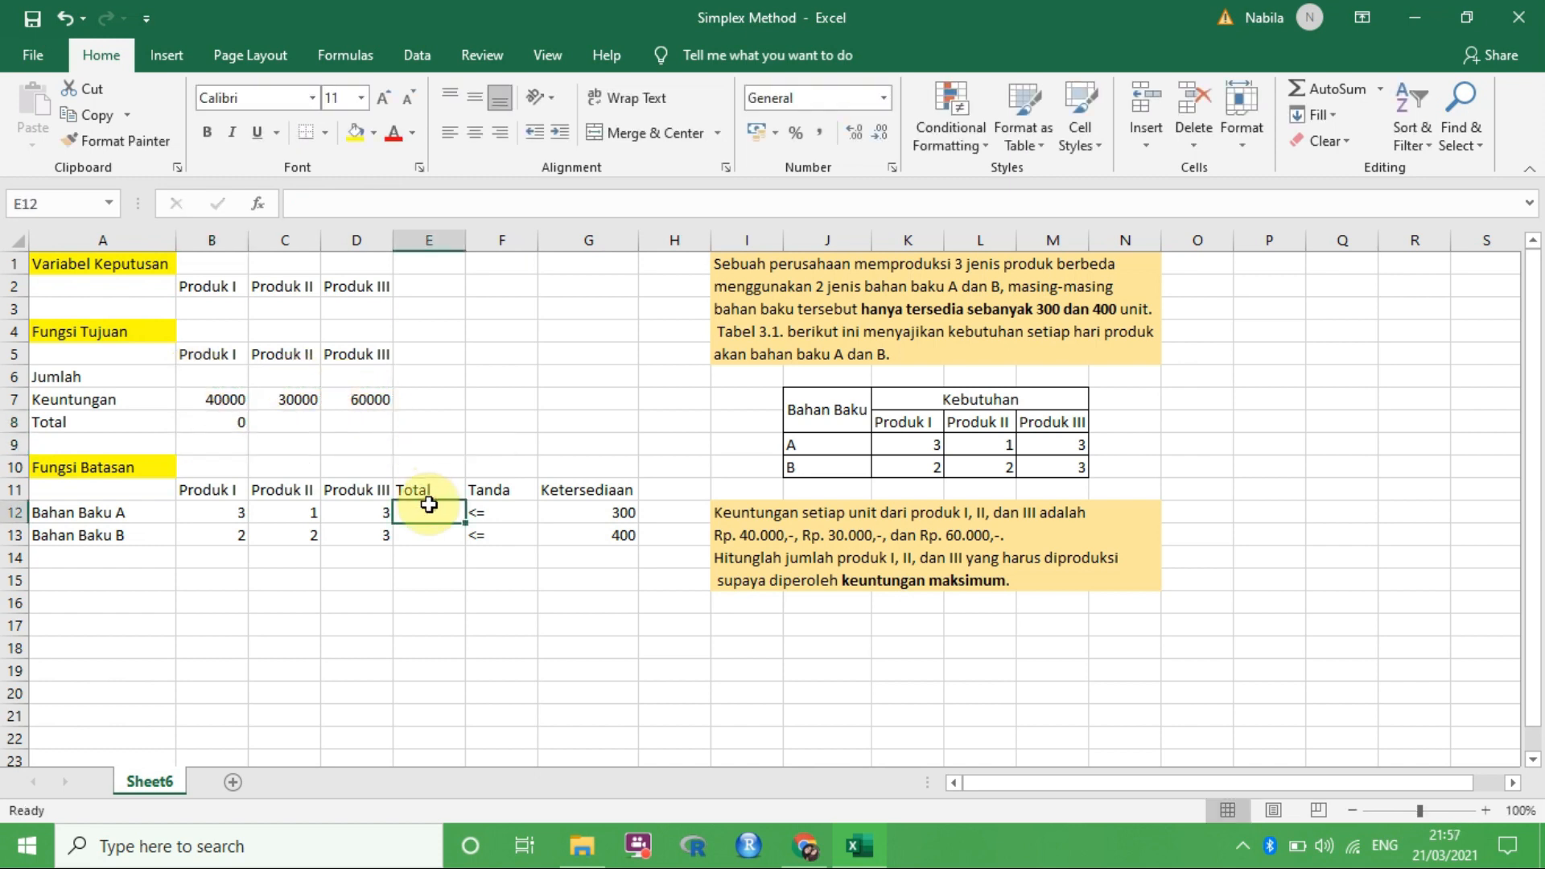
pyautogui.write('=sump')
pyautogui.press('Tab')
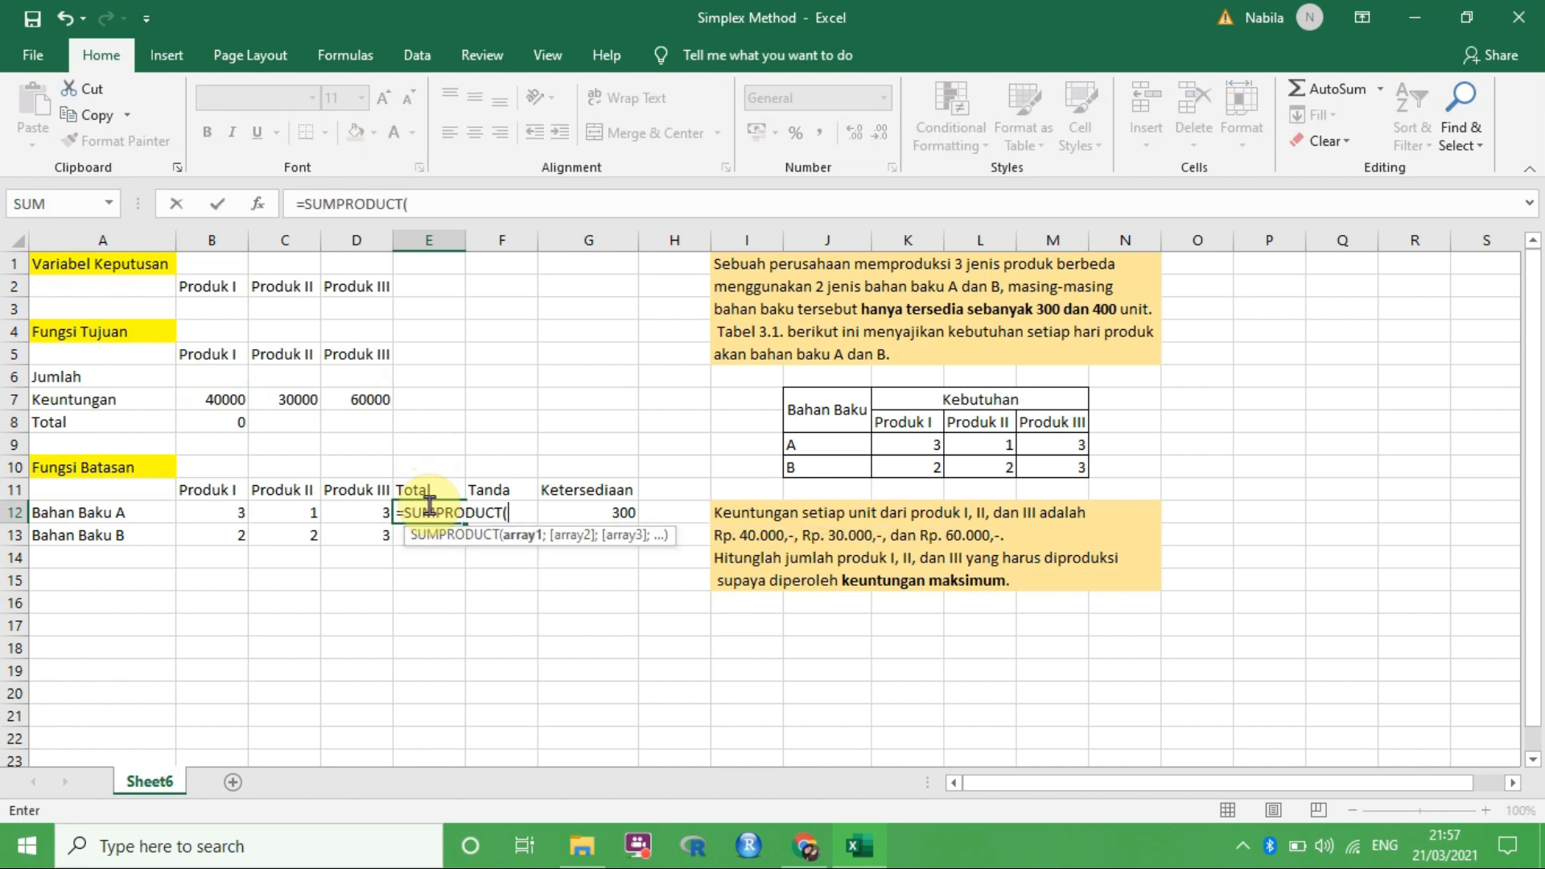
pyautogui.moveTo(234, 510); pyautogui.dragTo(350, 517)
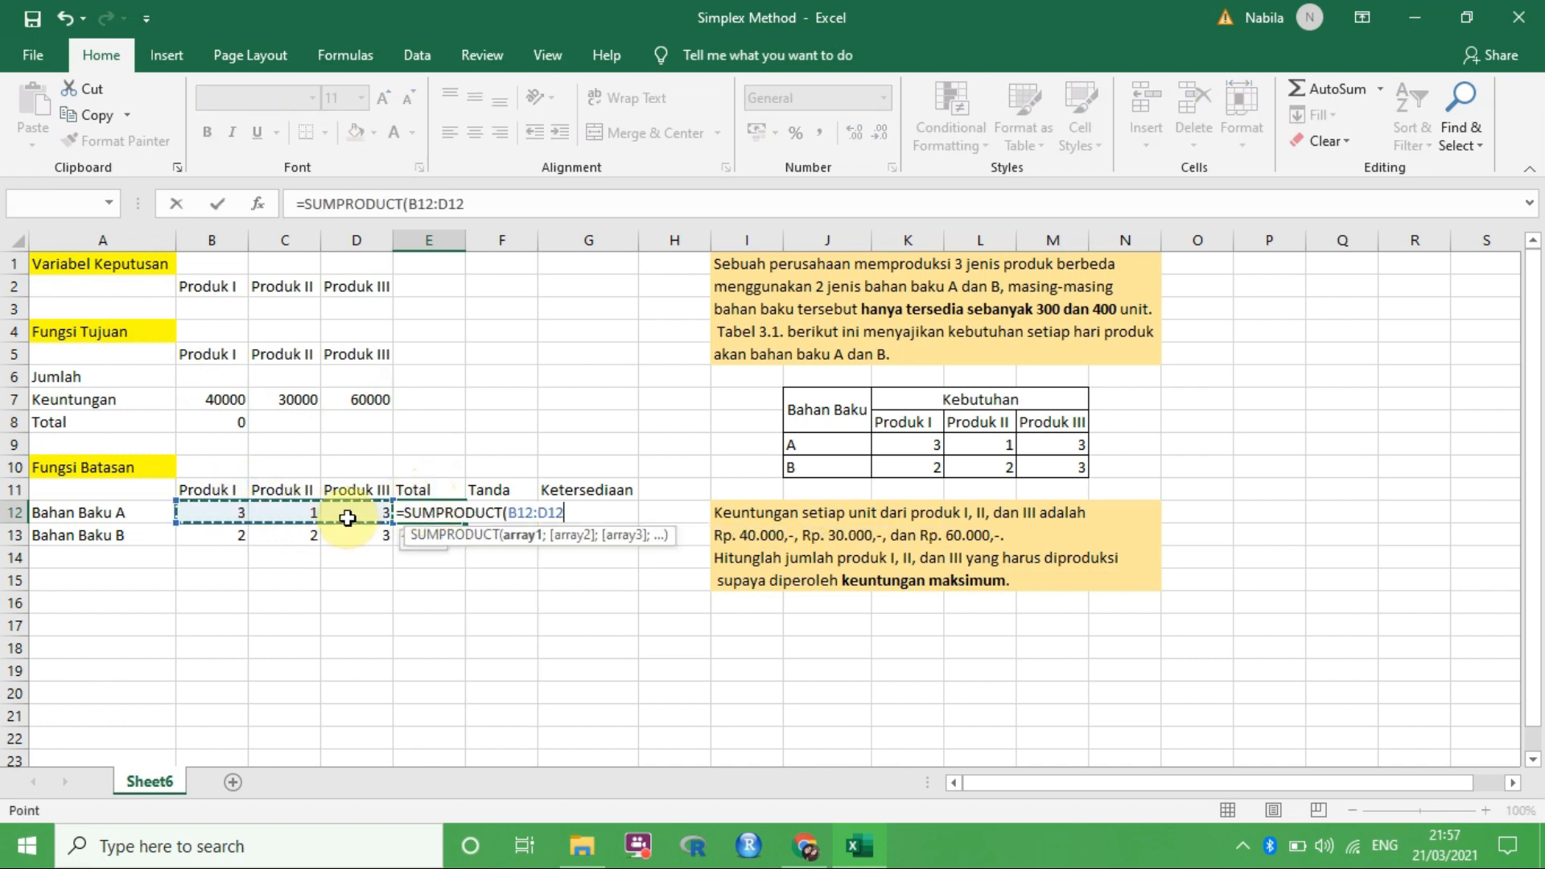
pyautogui.write(';')
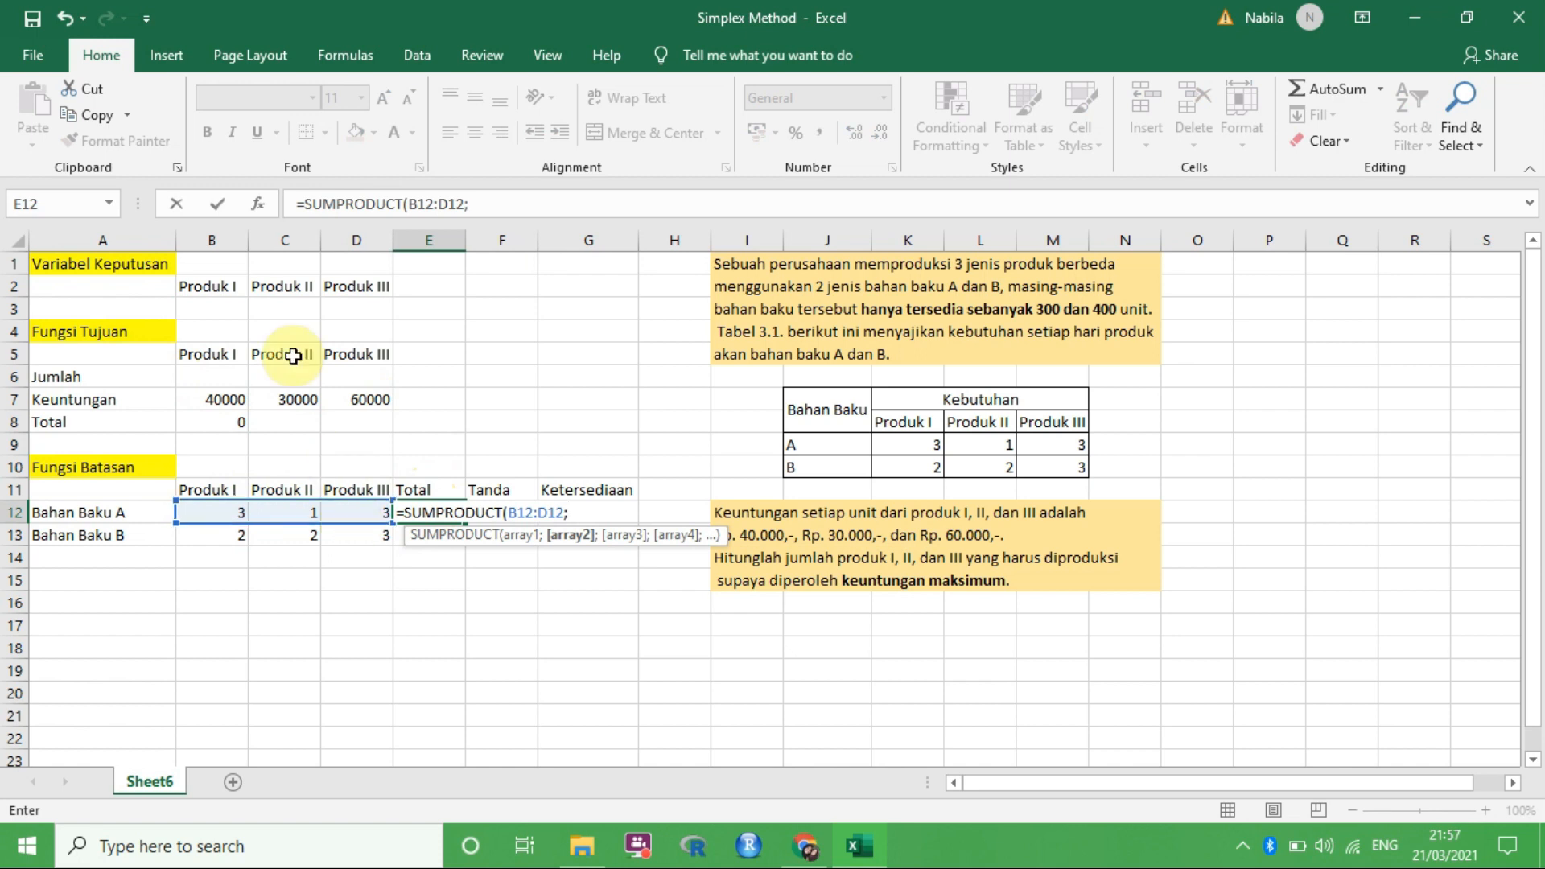
pyautogui.moveTo(225, 383); pyautogui.dragTo(355, 386)
pyautogui.press('Return')
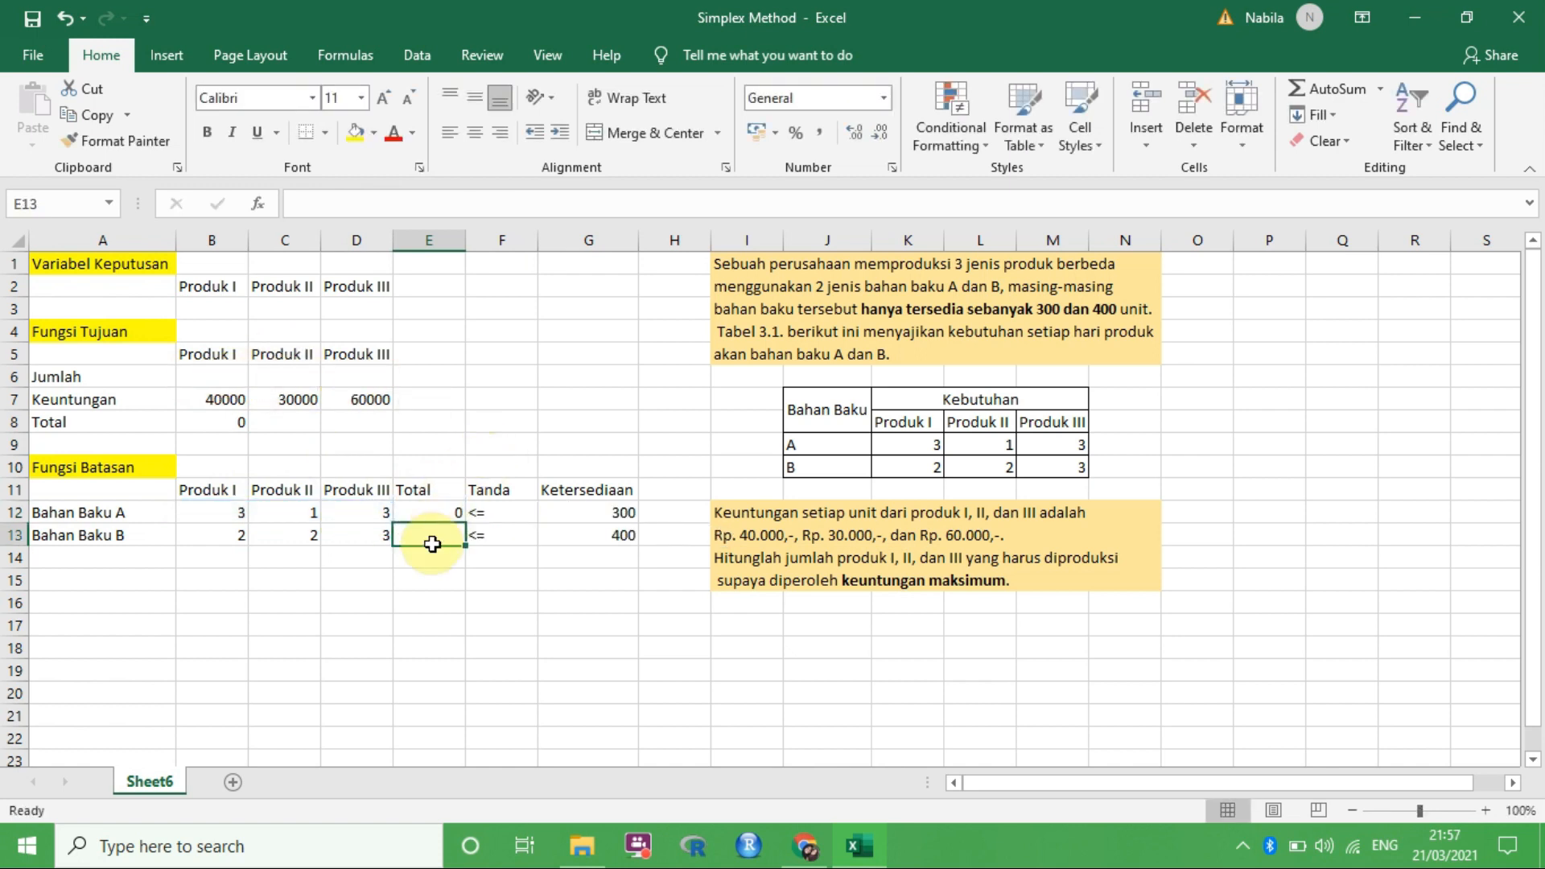
# Try to total Bahan Baku B in E13 with the formula =B13:D13;B6:D6.
pyautogui.write('=')
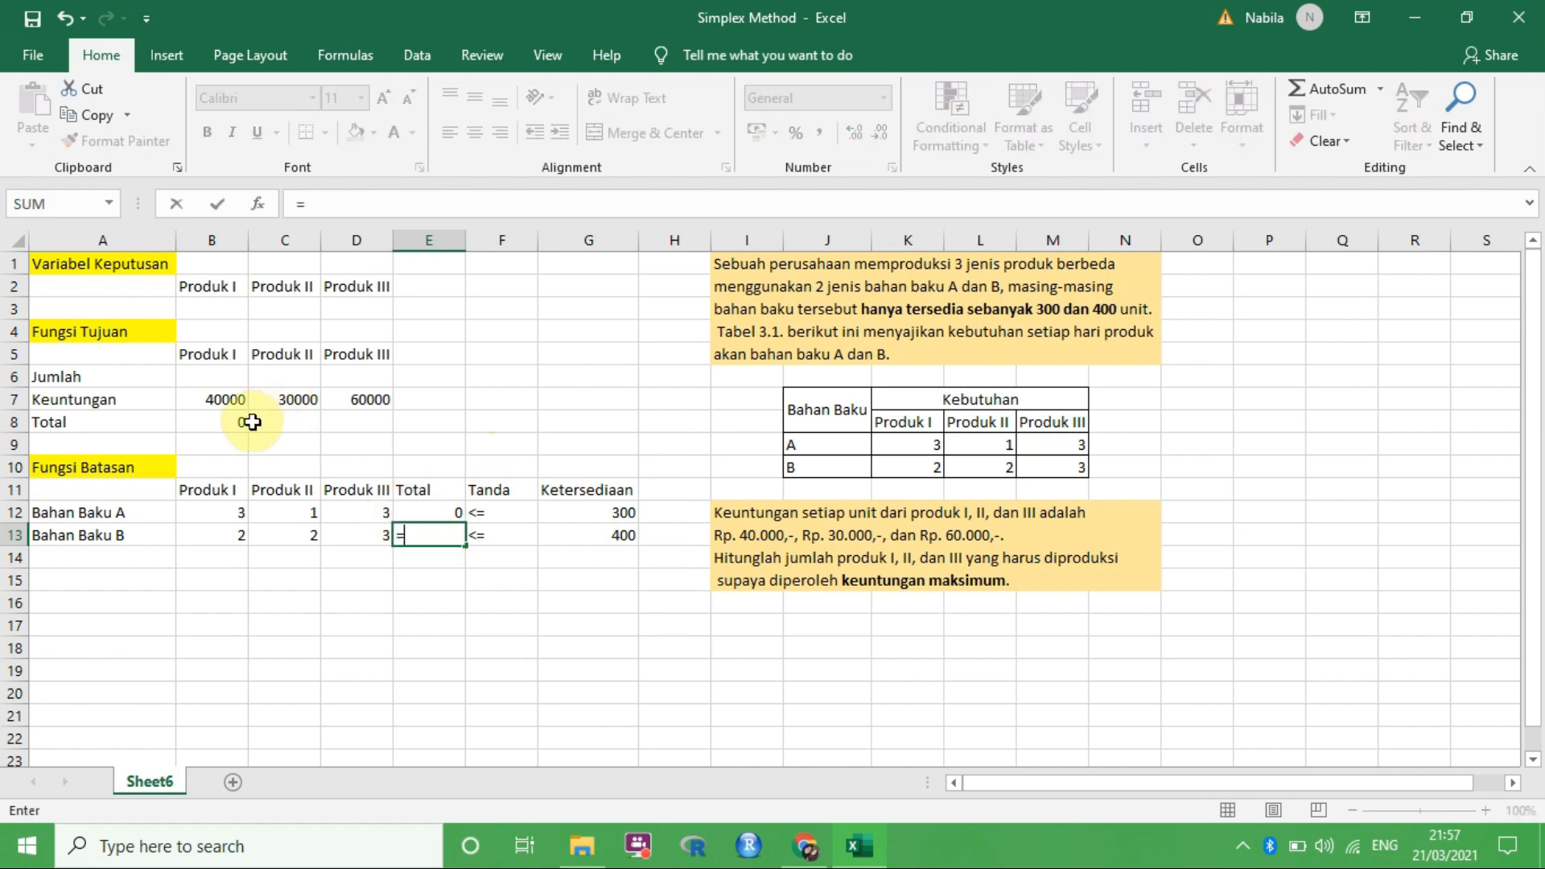
pyautogui.moveTo(224, 531); pyautogui.dragTo(330, 532)
pyautogui.write(';')
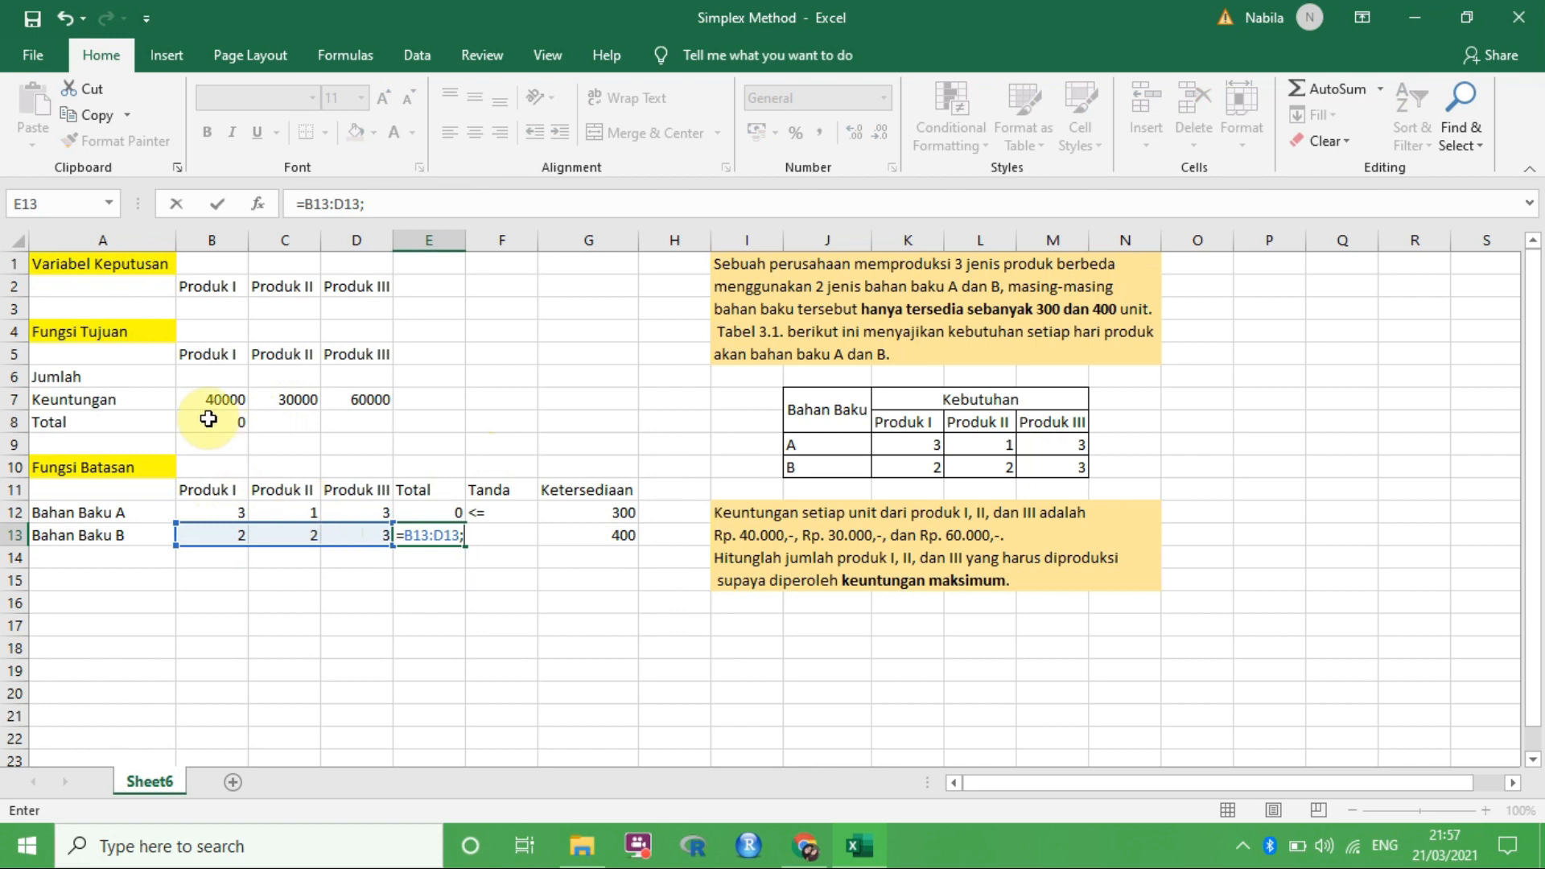
pyautogui.moveTo(216, 377); pyautogui.dragTo(334, 376)
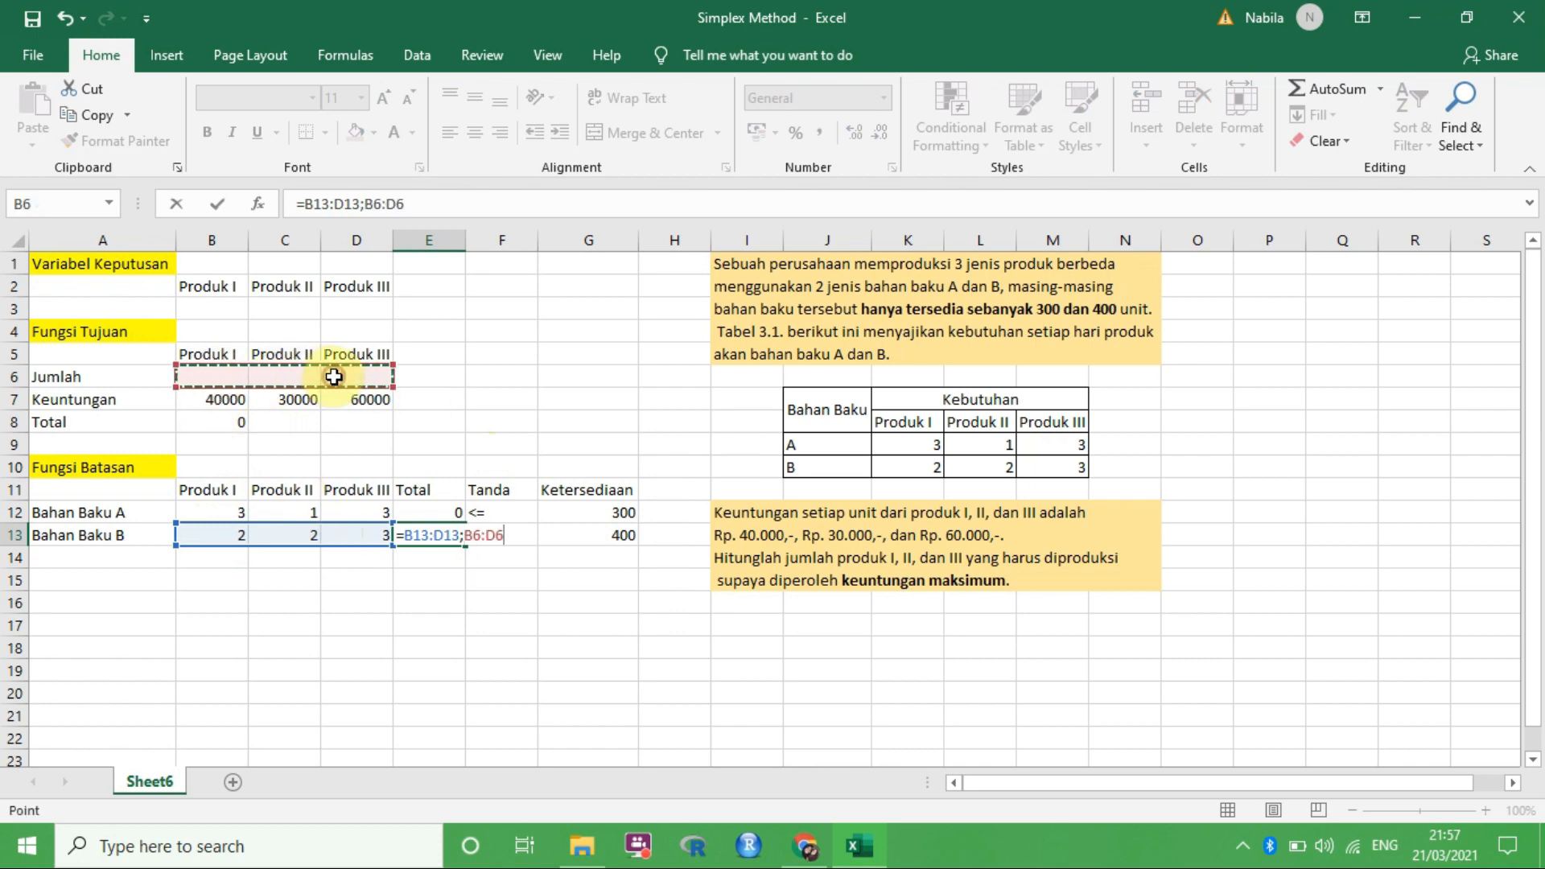
pyautogui.press('Return')
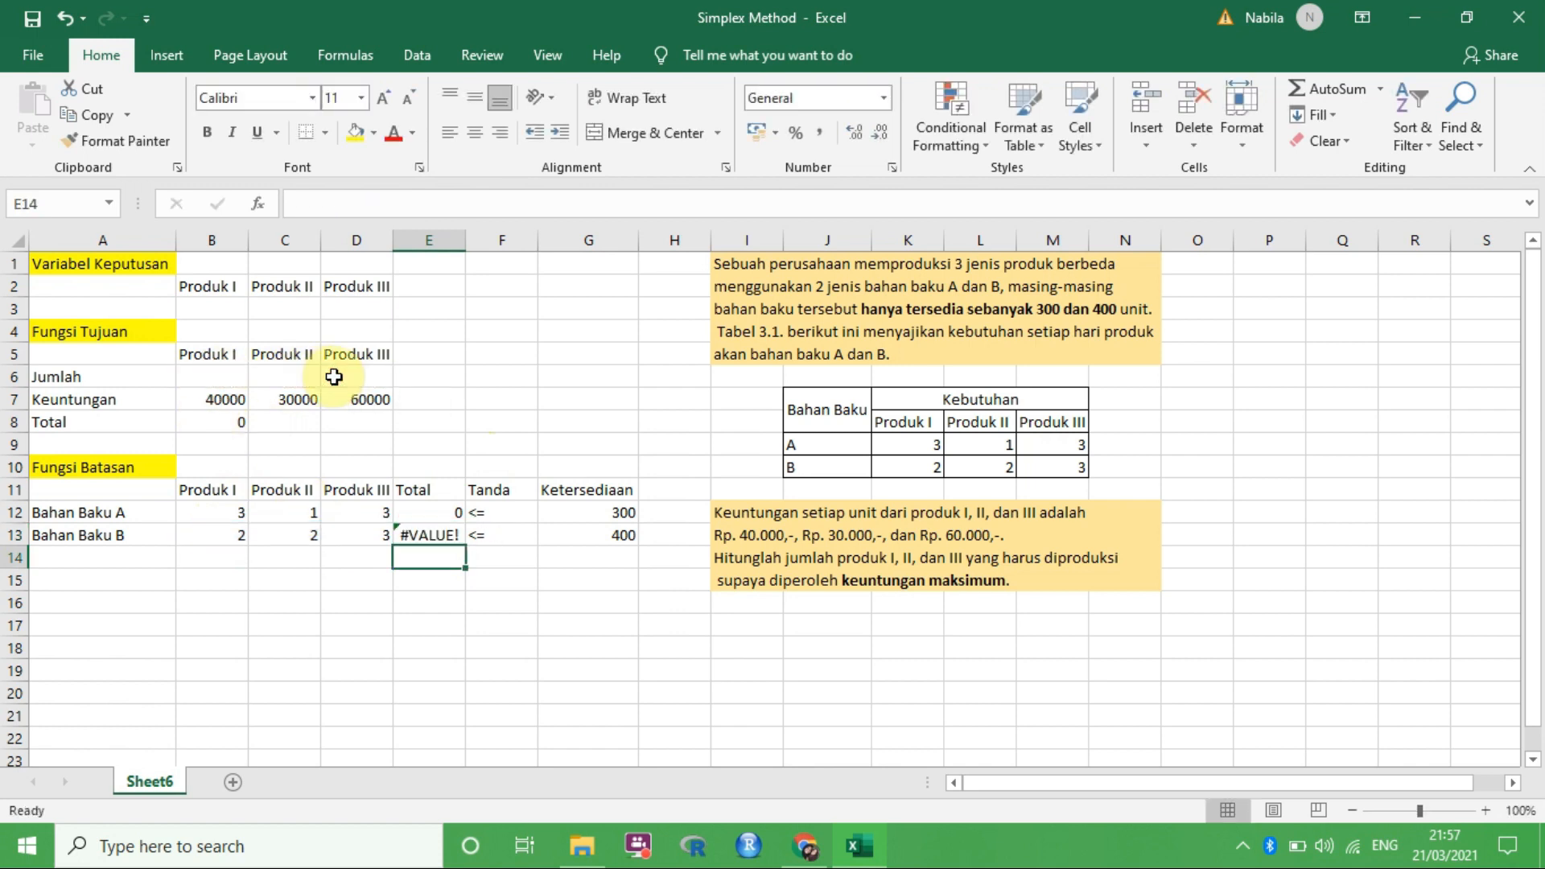
# Replace the Bahan Baku B Total formula in E13 with =SUMPRODUCT(B13:D13;B6:D6).
pyautogui.click(429, 532)
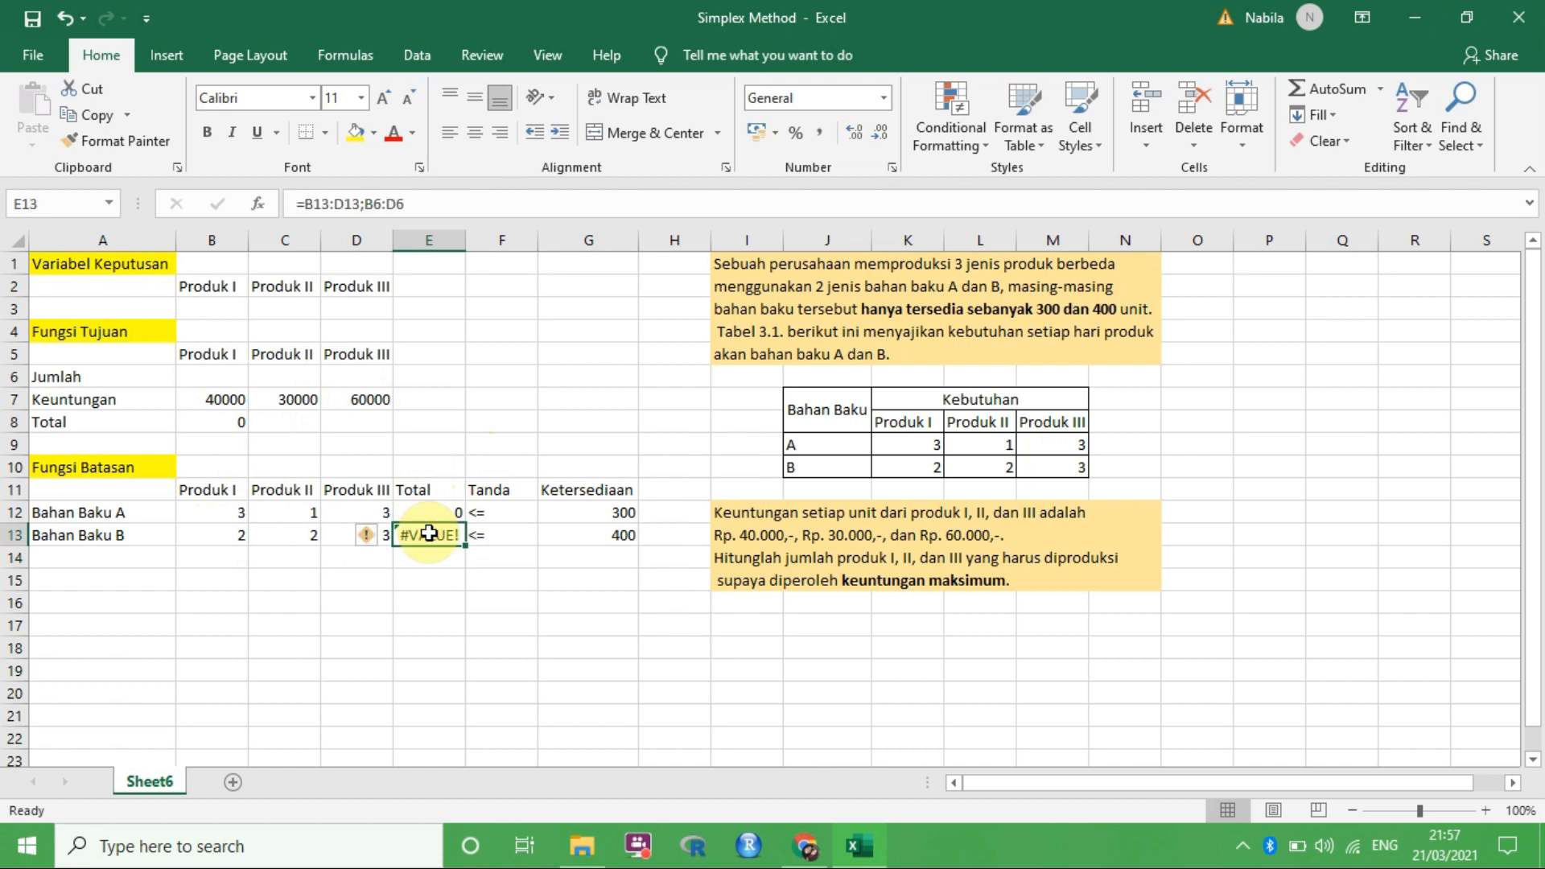
pyautogui.click(476, 203)
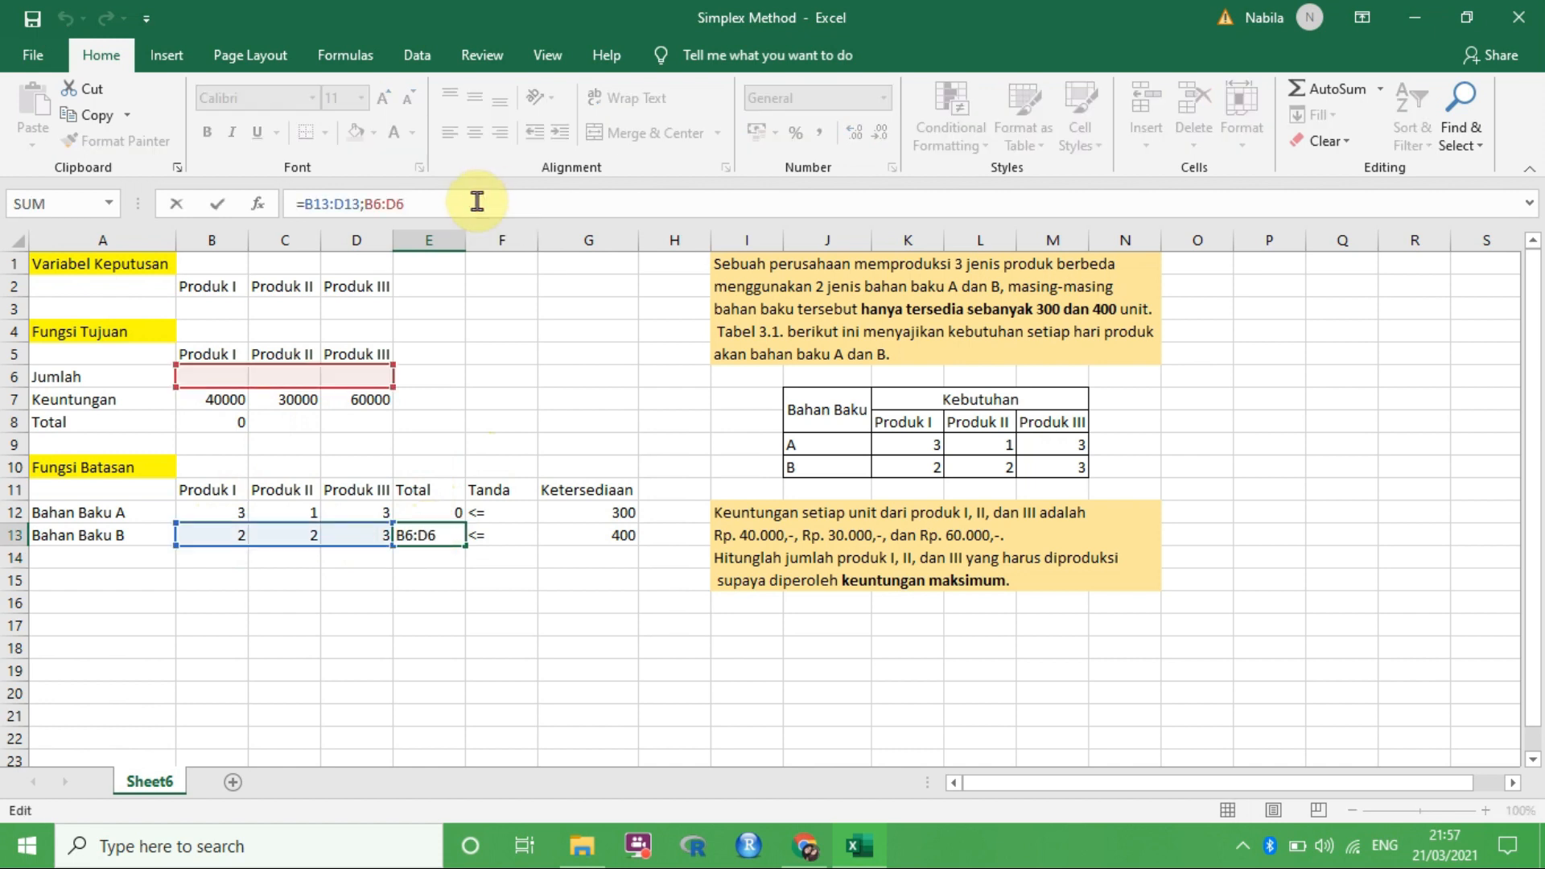
pyautogui.press('BackSpace')
pyautogui.press('BackSpace')
pyautogui.press('BackSpace')
pyautogui.press('BackSpace')
pyautogui.press('BackSpace')
pyautogui.press('BackSpace')
pyautogui.press('BackSpace')
pyautogui.press('BackSpace')
pyautogui.press('BackSpace')
pyautogui.press('BackSpace')
pyautogui.press('BackSpace')
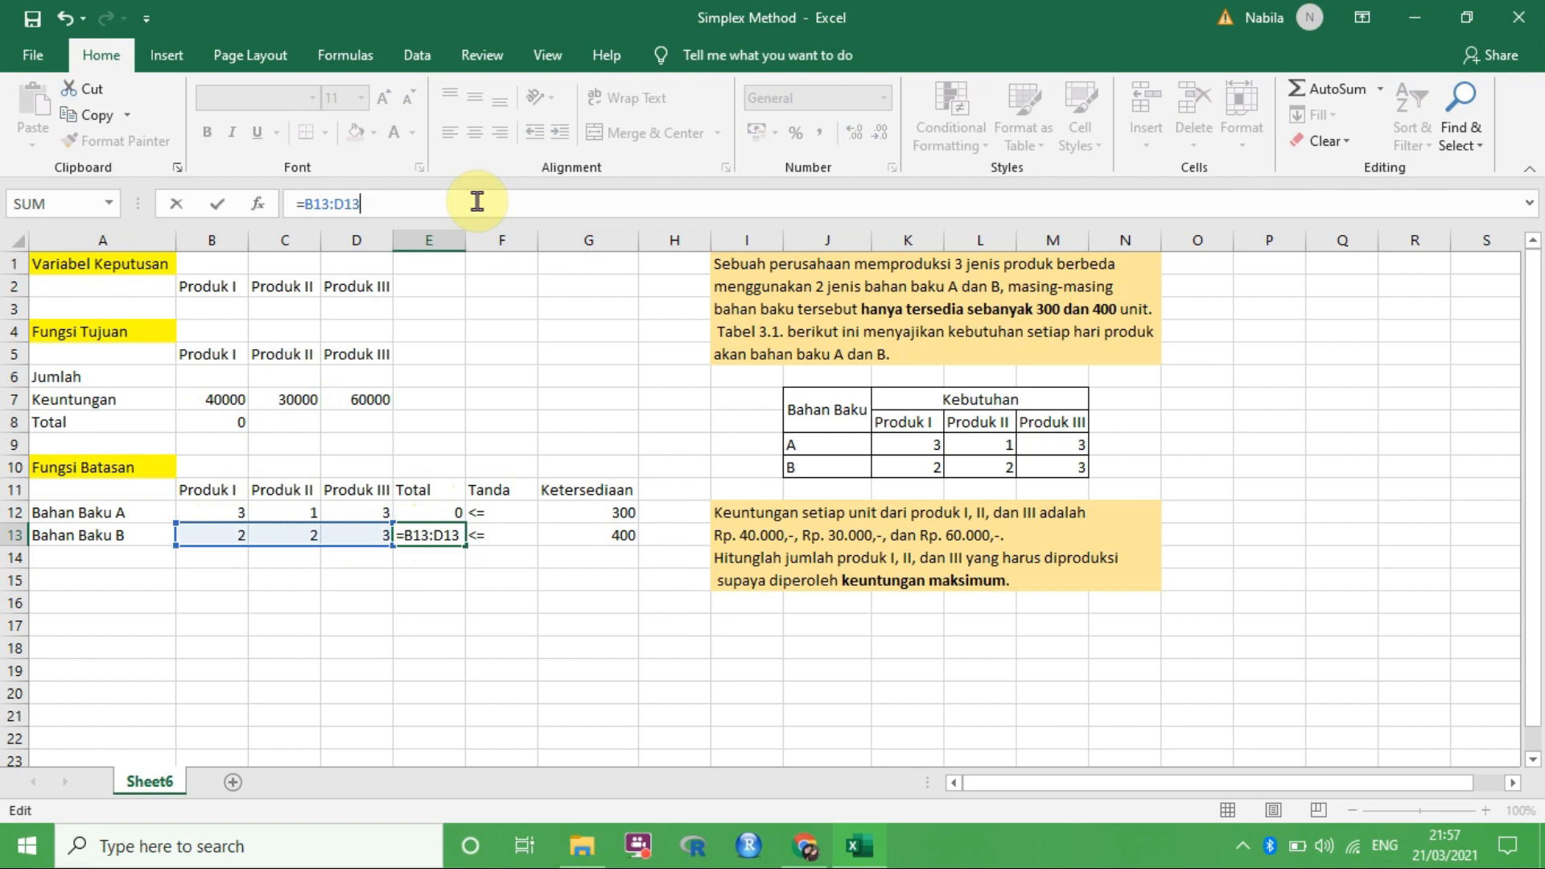
pyautogui.press('BackSpace')
pyautogui.press('BackSpace')
pyautogui.write('sump')
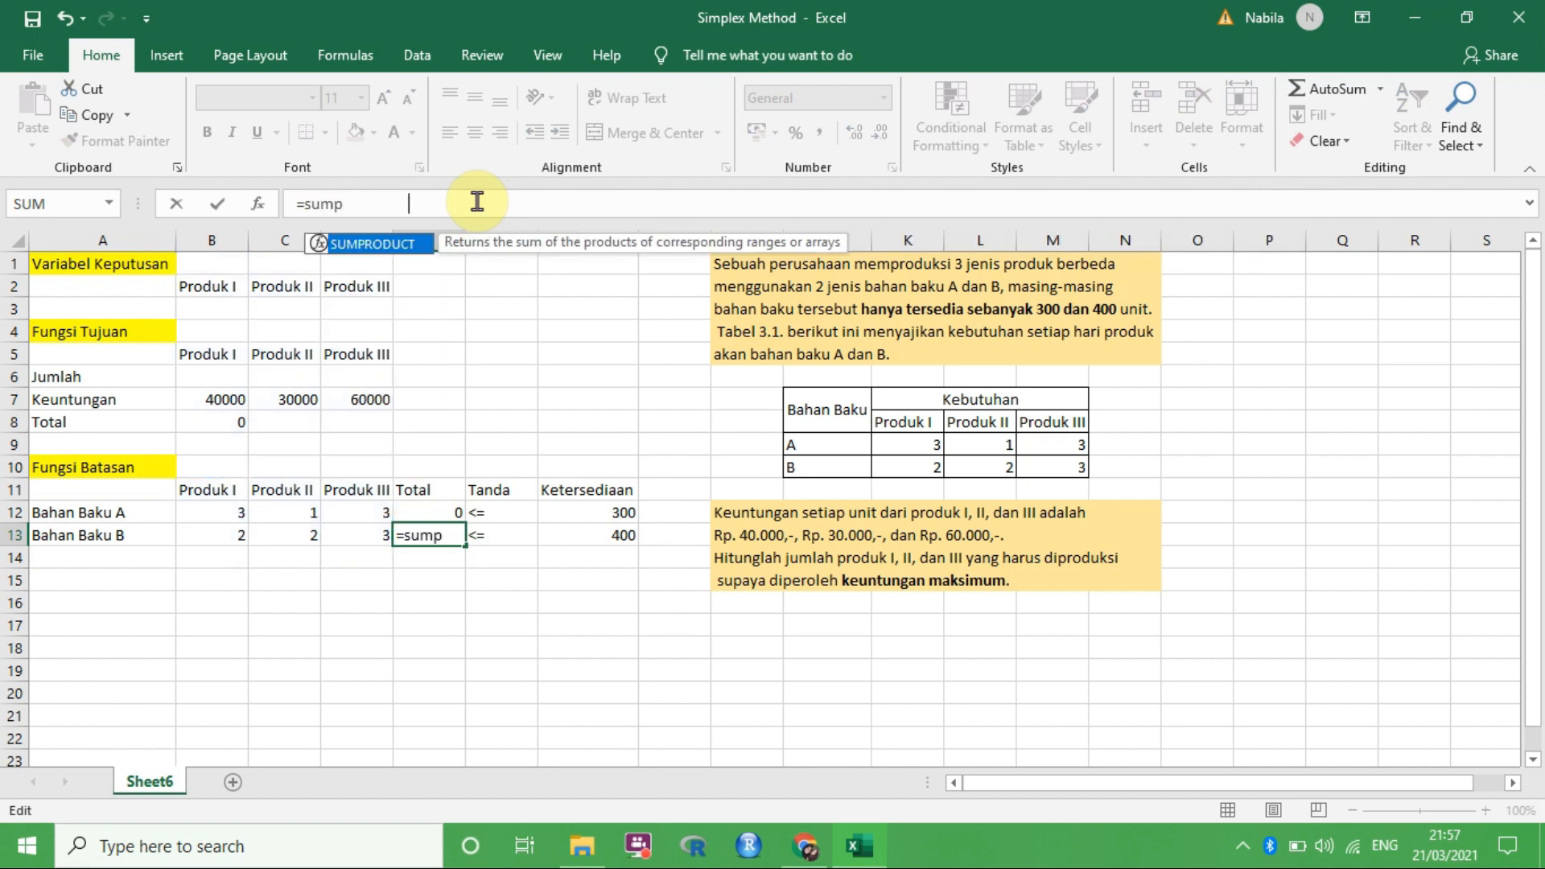
pyautogui.press('Tab')
pyautogui.moveTo(241, 531); pyautogui.dragTo(345, 543)
pyautogui.write(';')
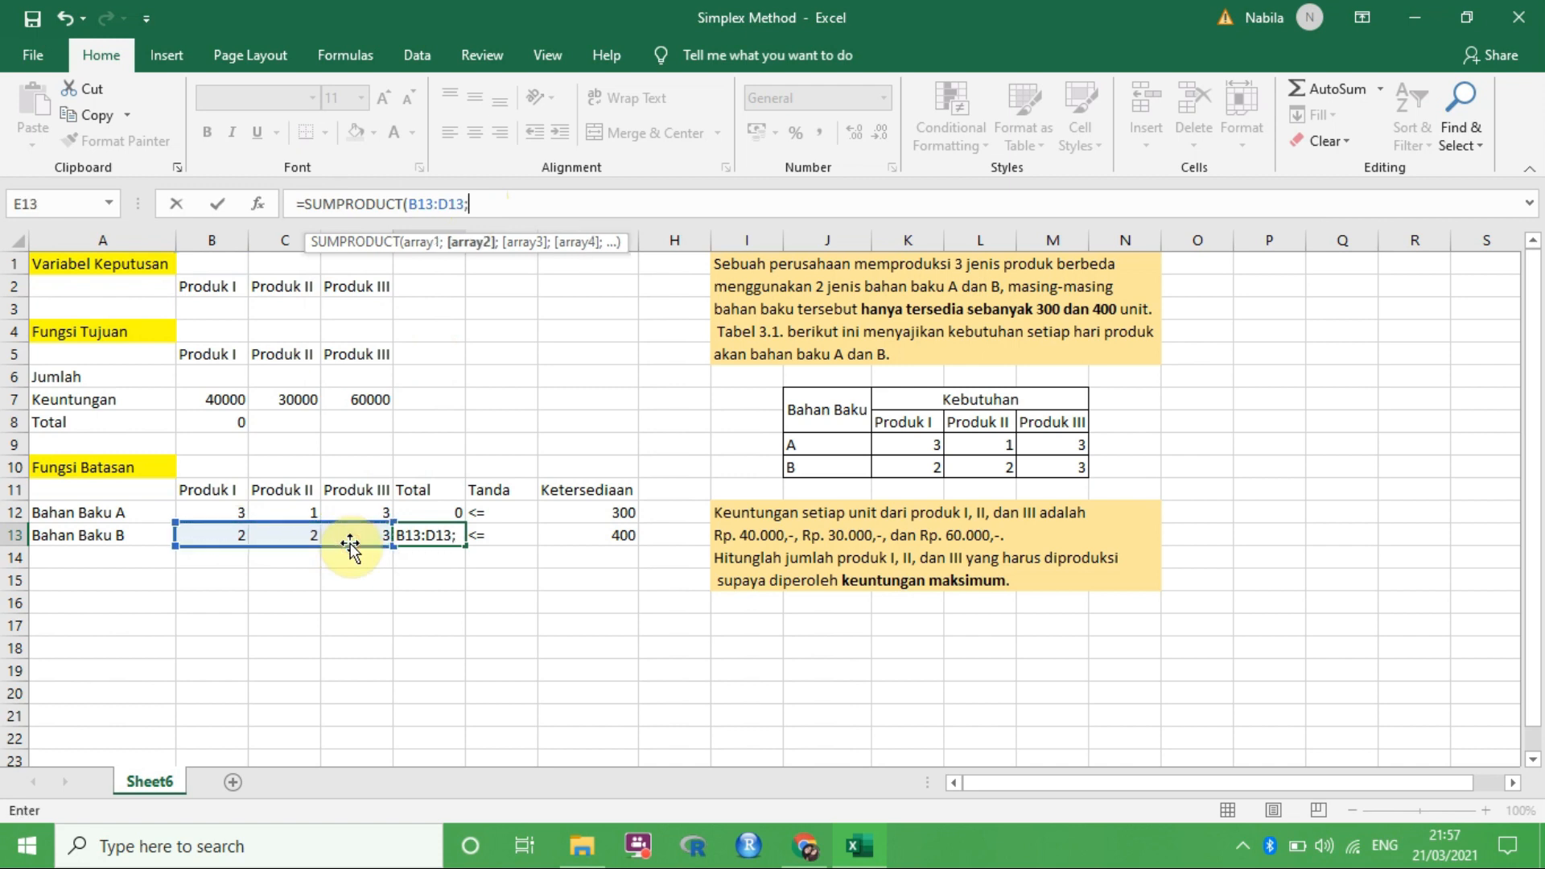
pyautogui.moveTo(232, 370); pyautogui.dragTo(348, 372)
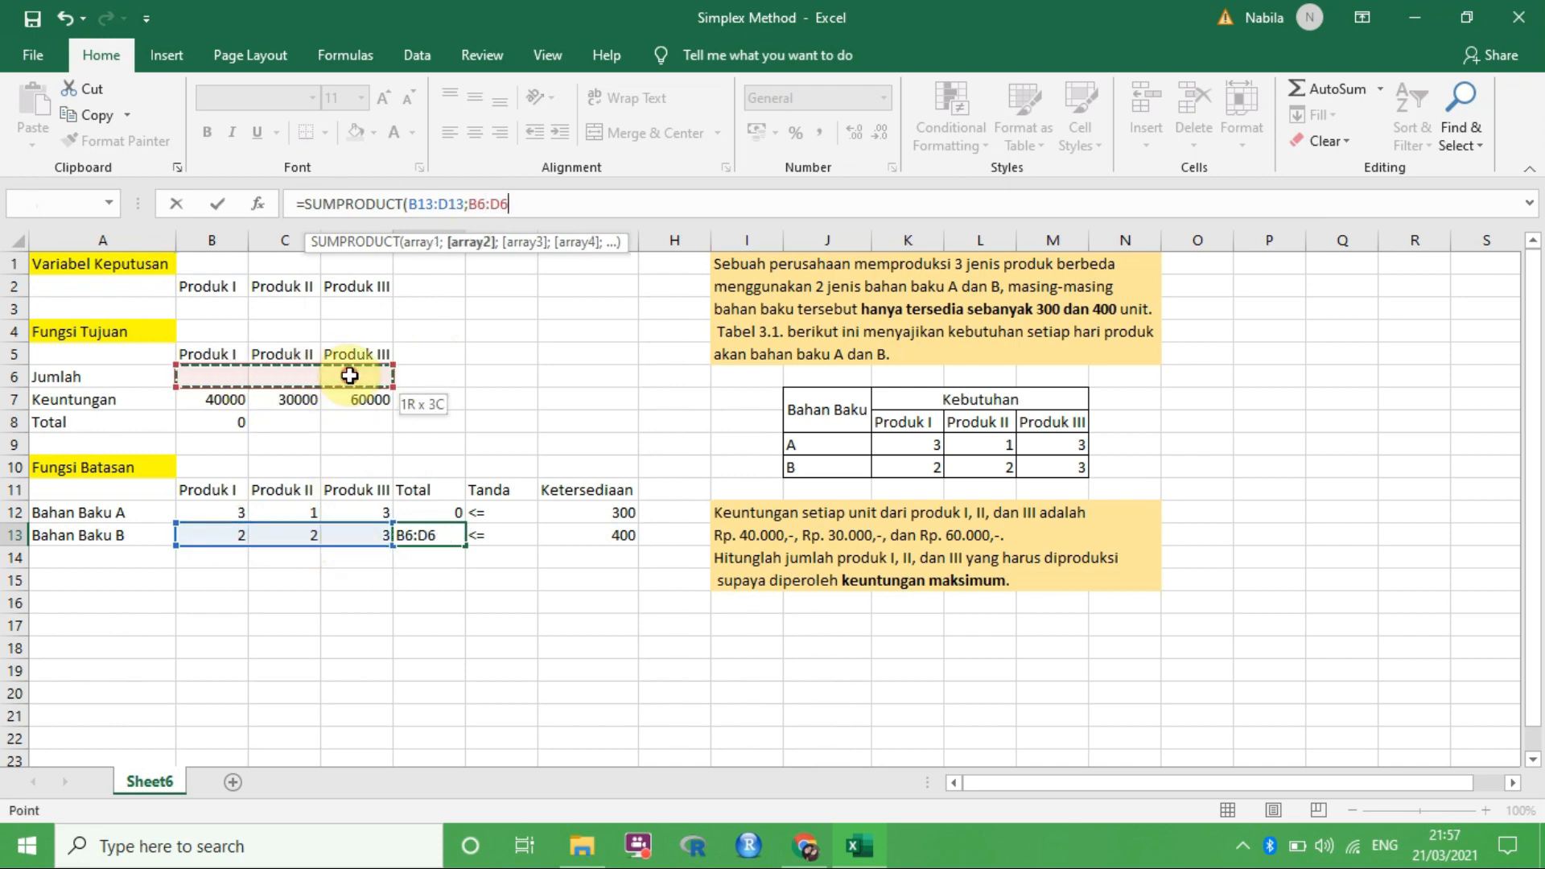
pyautogui.press('Return')
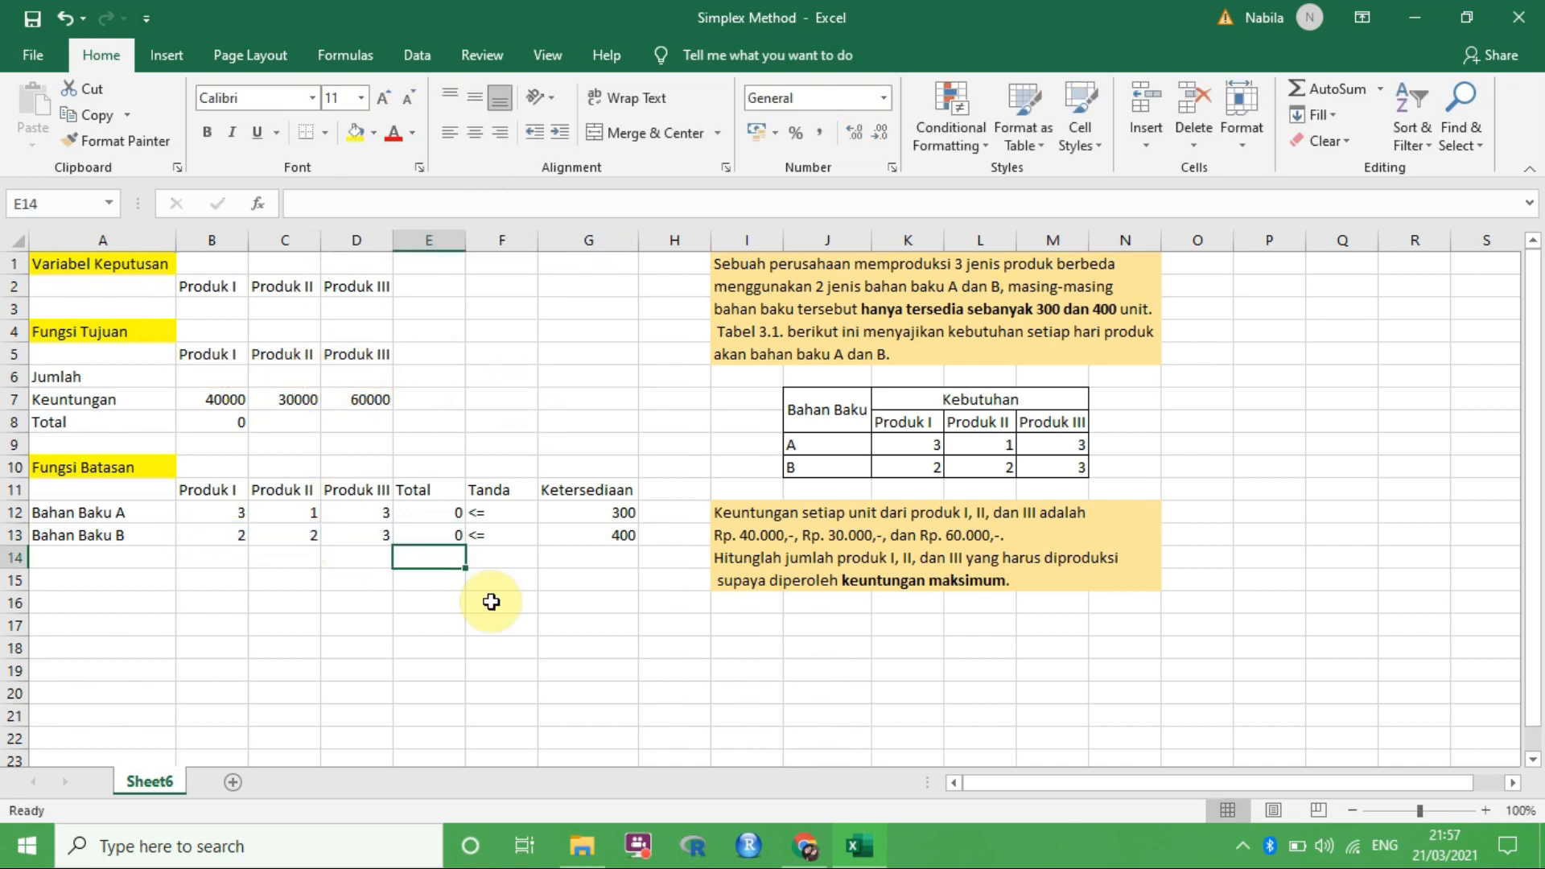
# Check in the Excel add-ins manager that the Solver Add-in is enabled, and close the add-ins list.
pyautogui.click(417, 57)
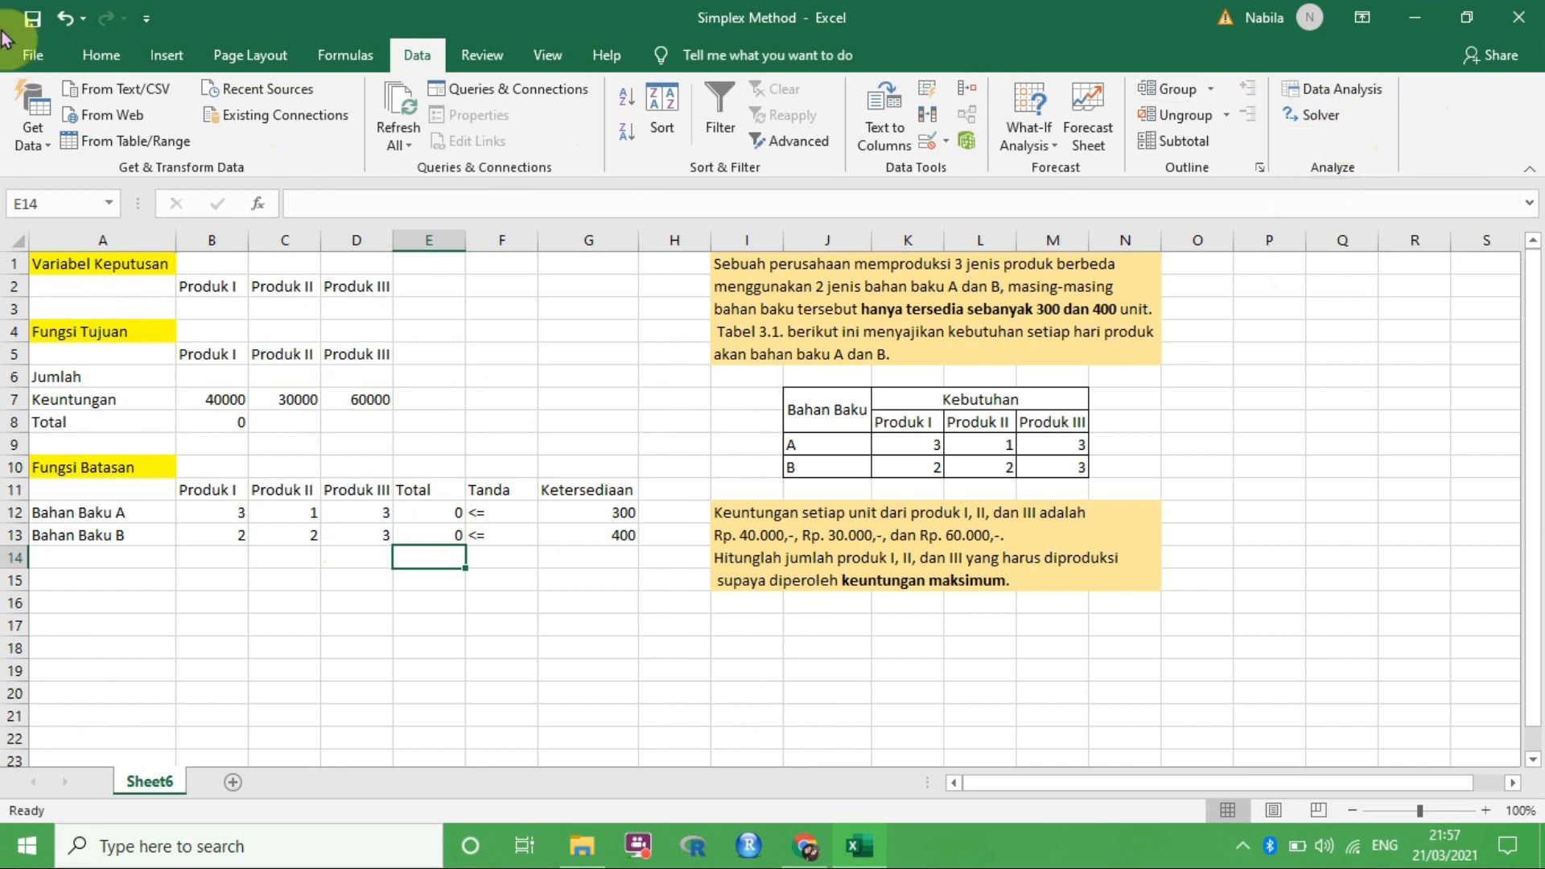
pyautogui.click(16, 63)
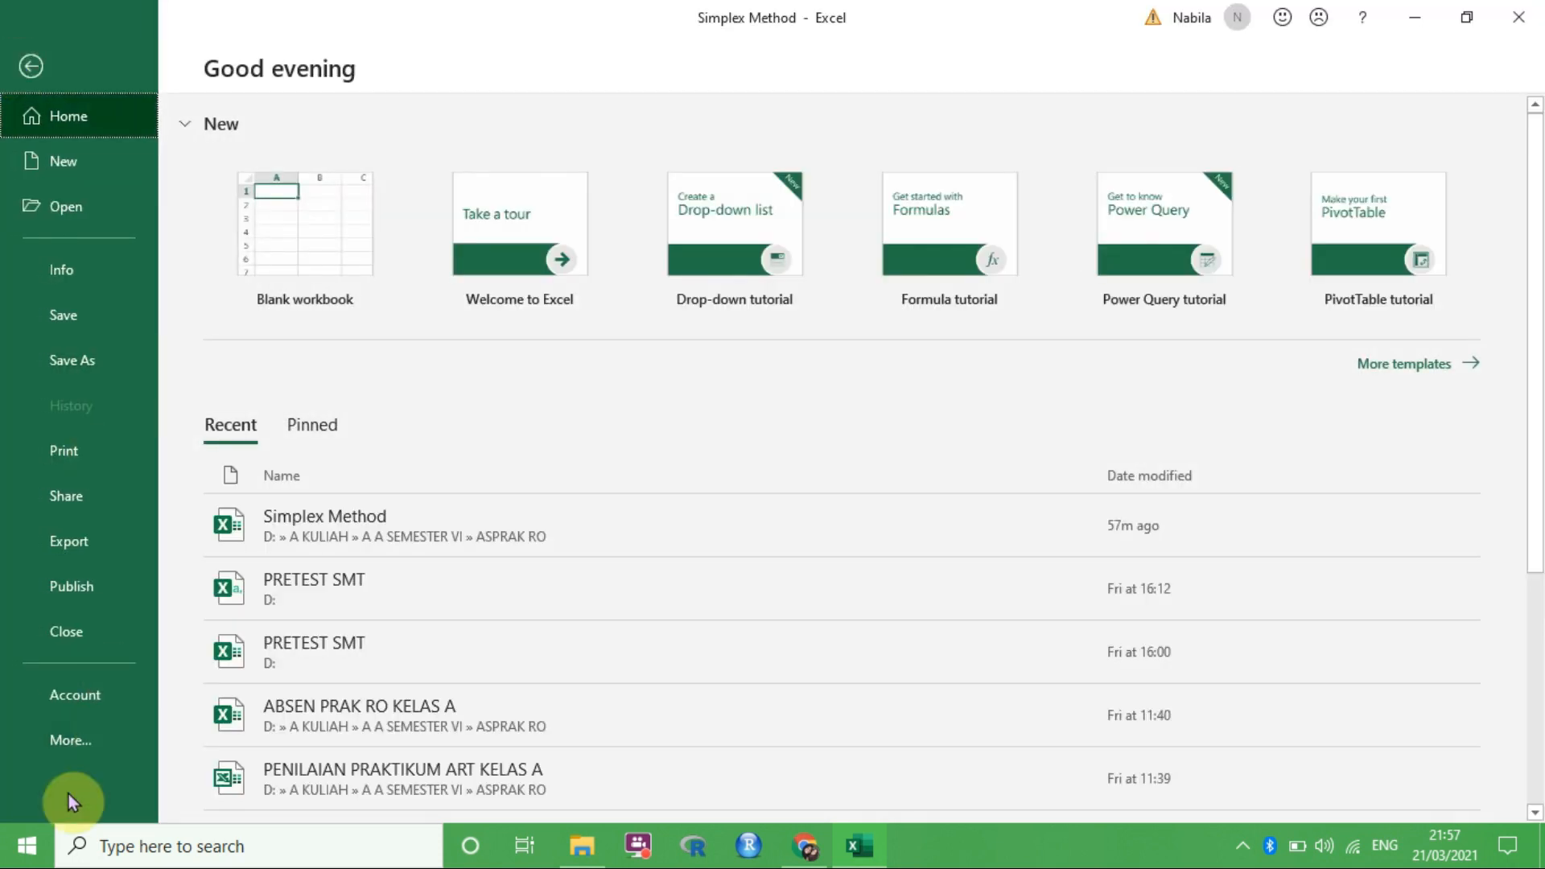
pyautogui.click(89, 755)
pyautogui.click(233, 780)
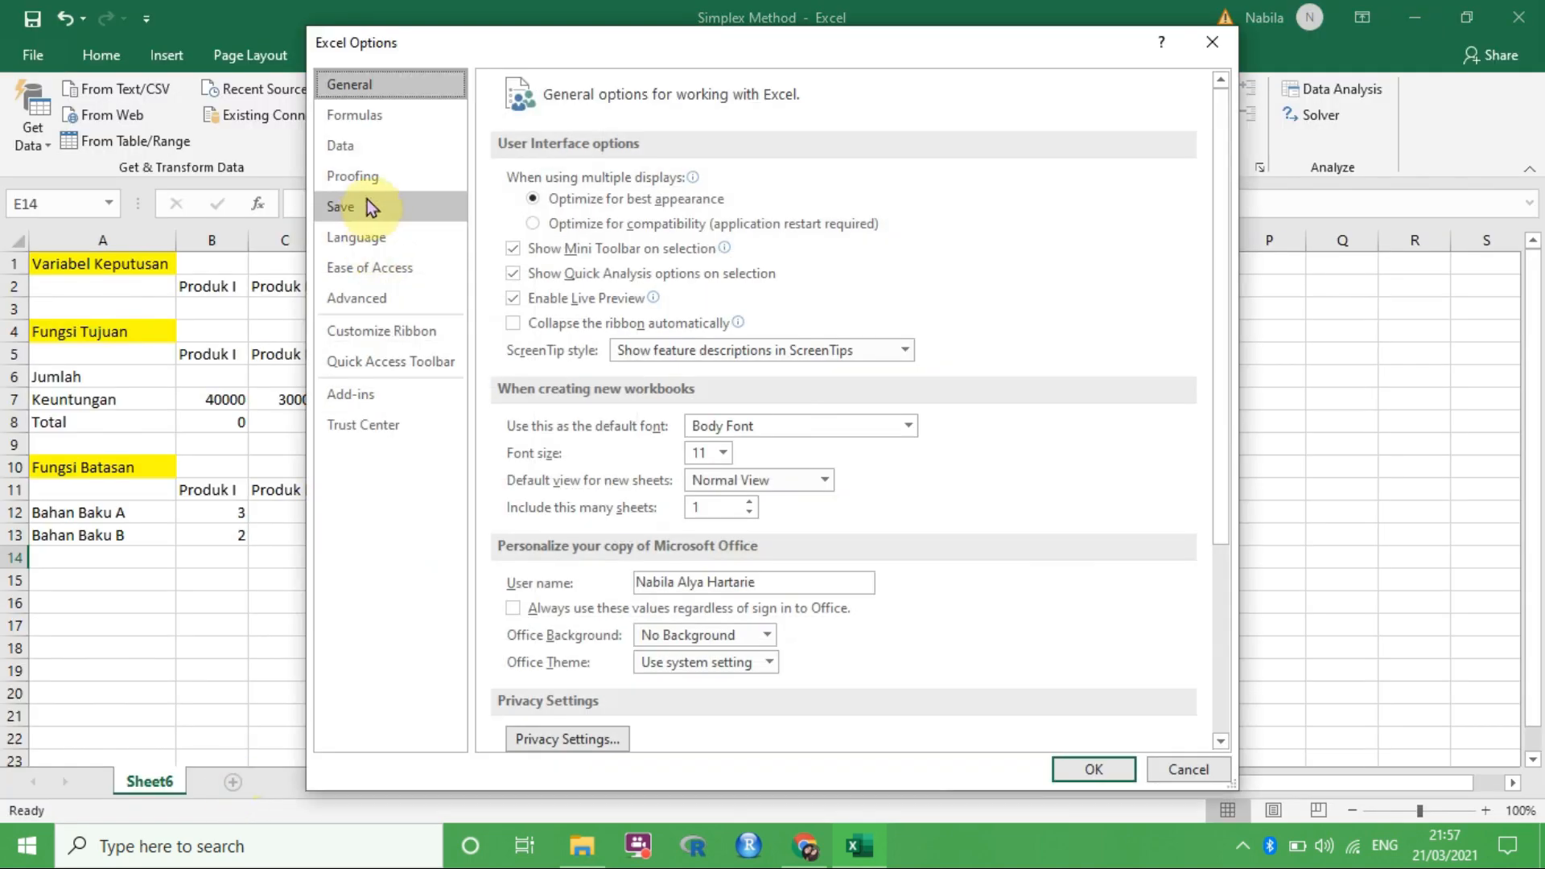
pyautogui.click(432, 392)
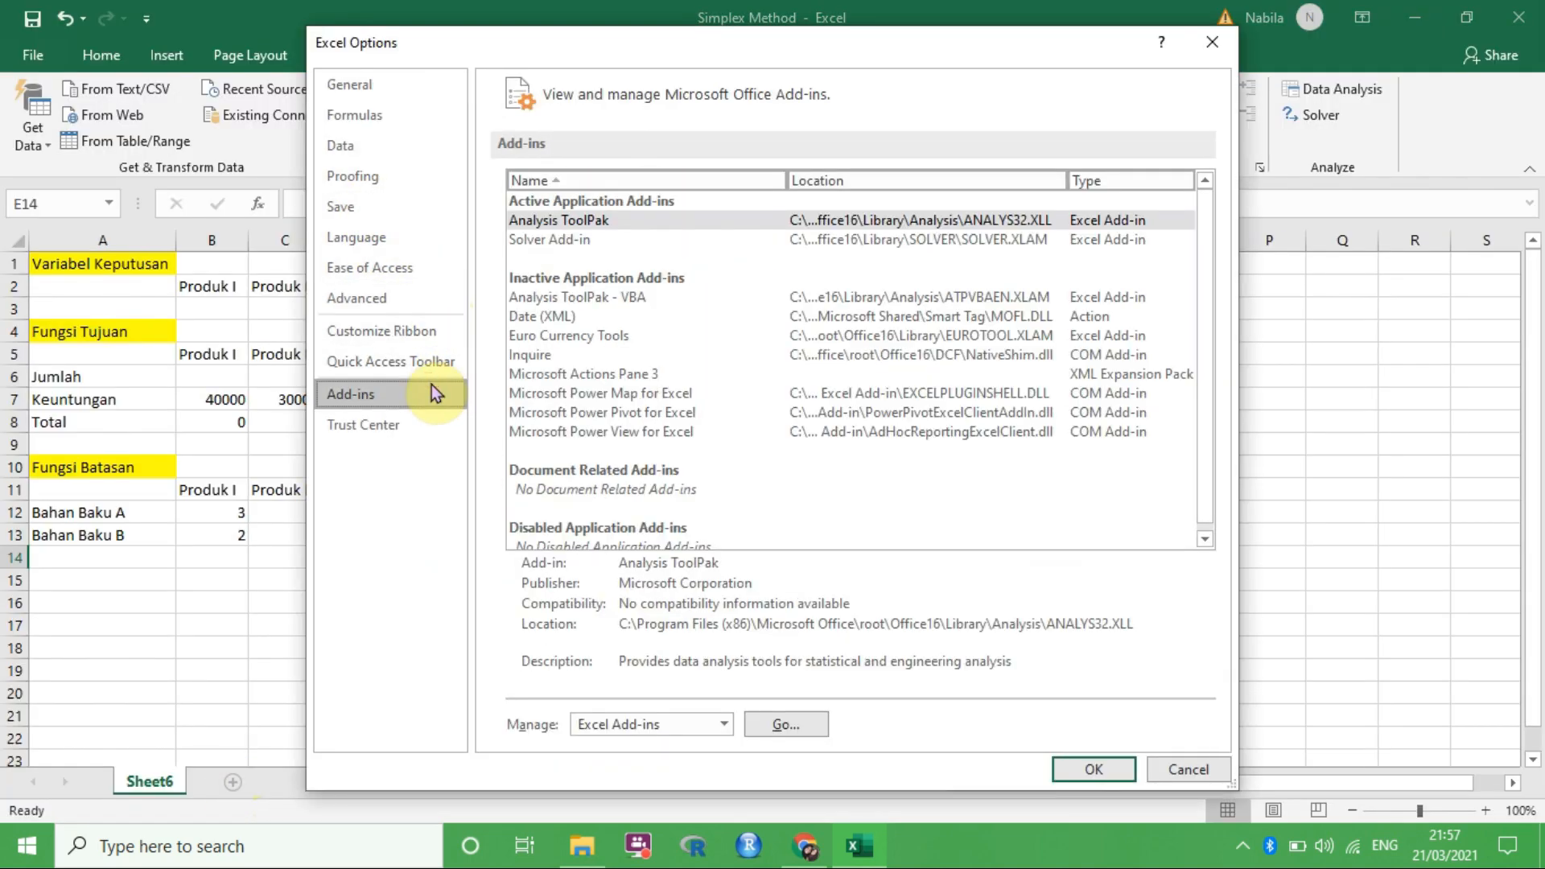
pyautogui.click(629, 239)
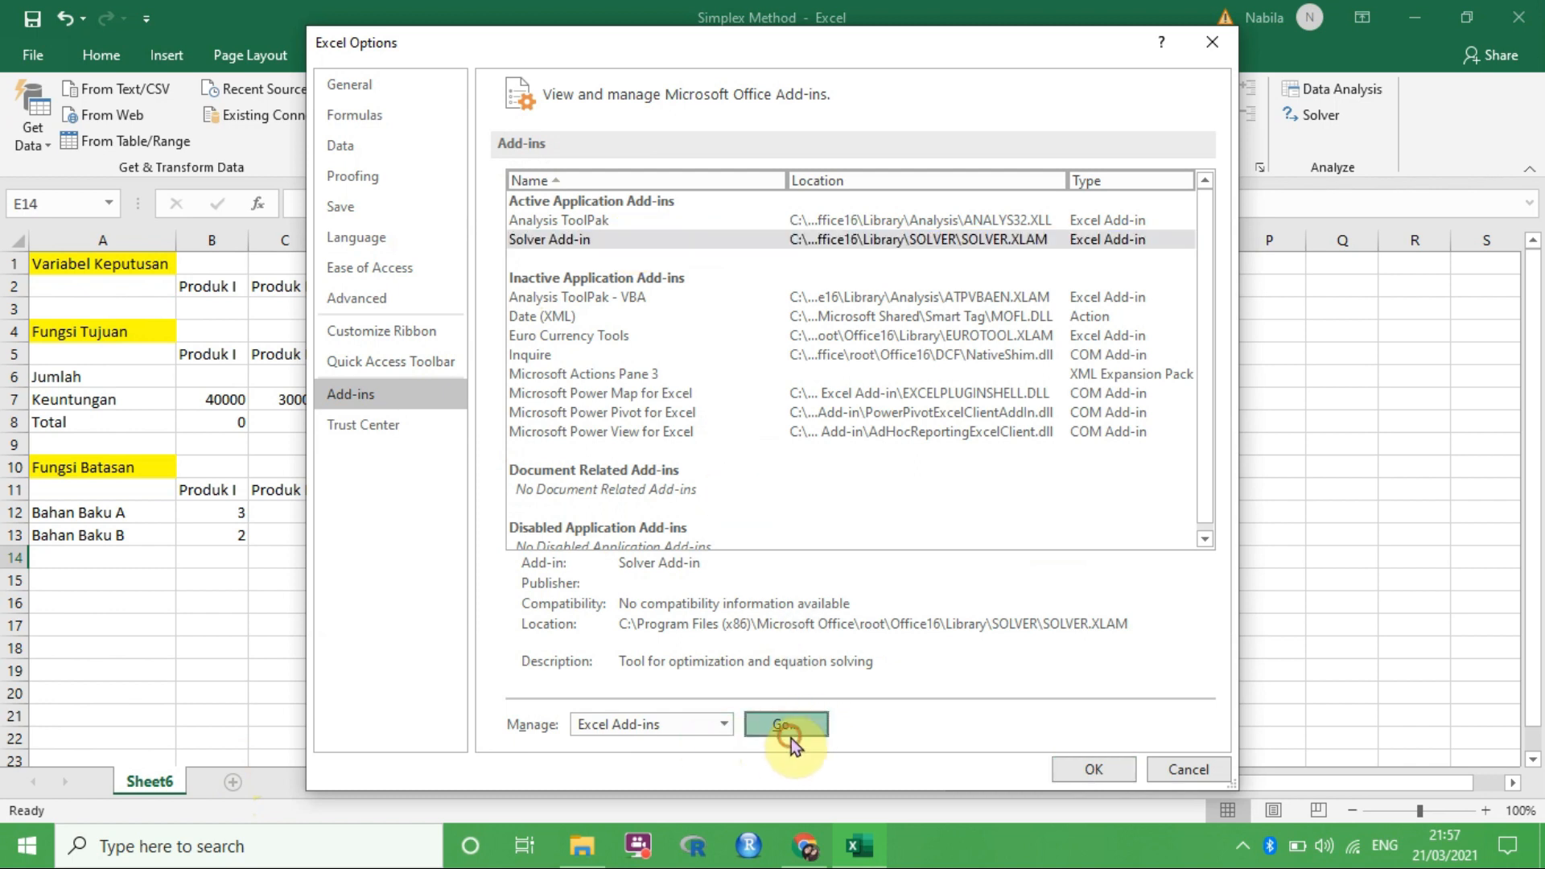
pyautogui.click(787, 725)
pyautogui.click(869, 294)
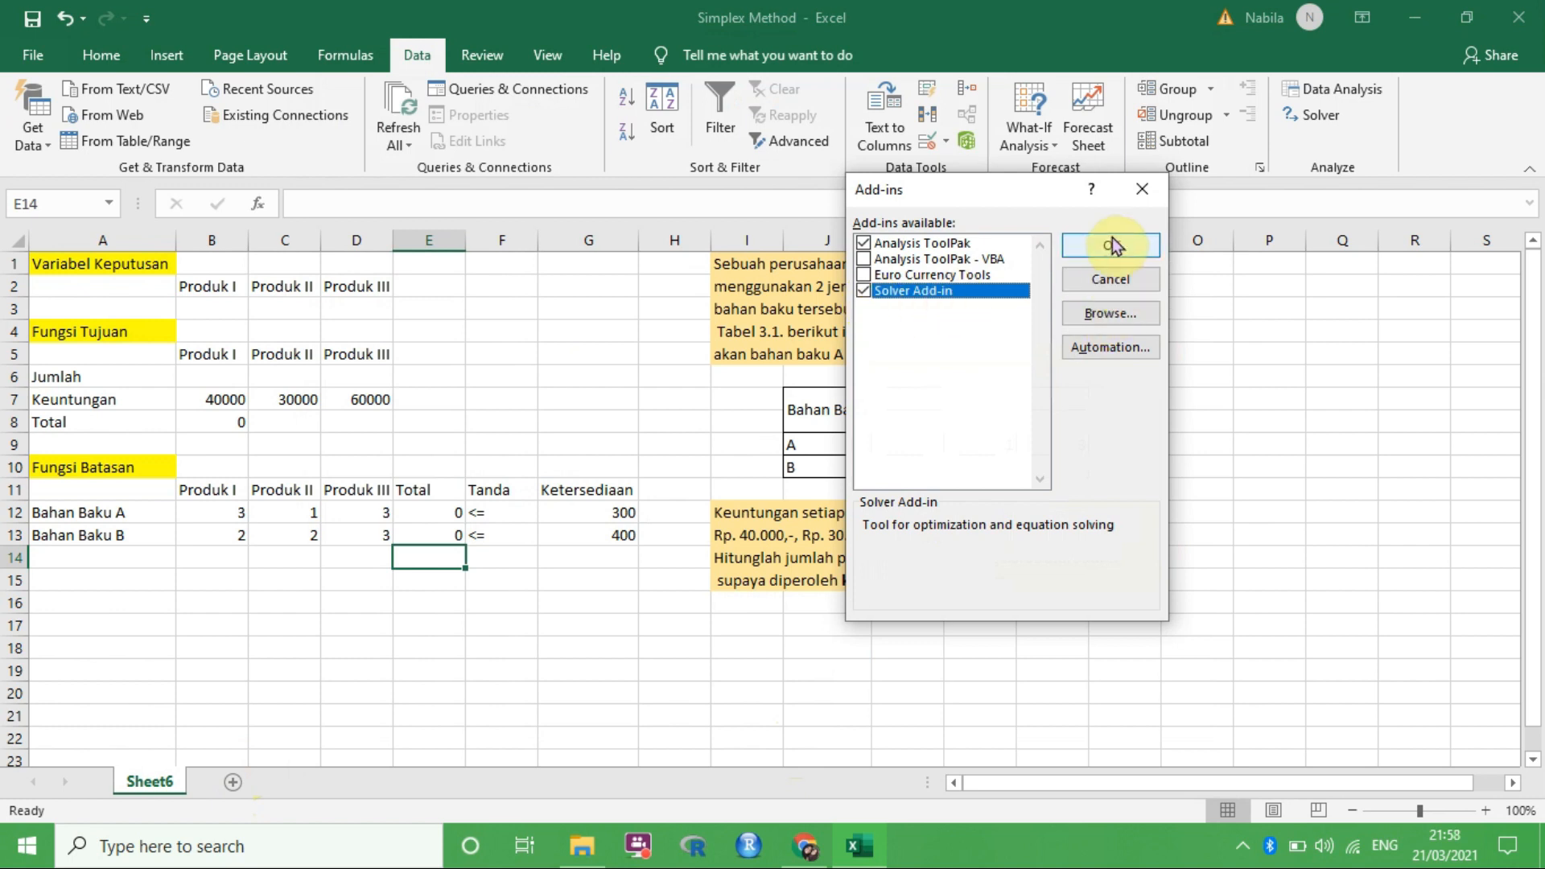
pyautogui.click(1141, 190)
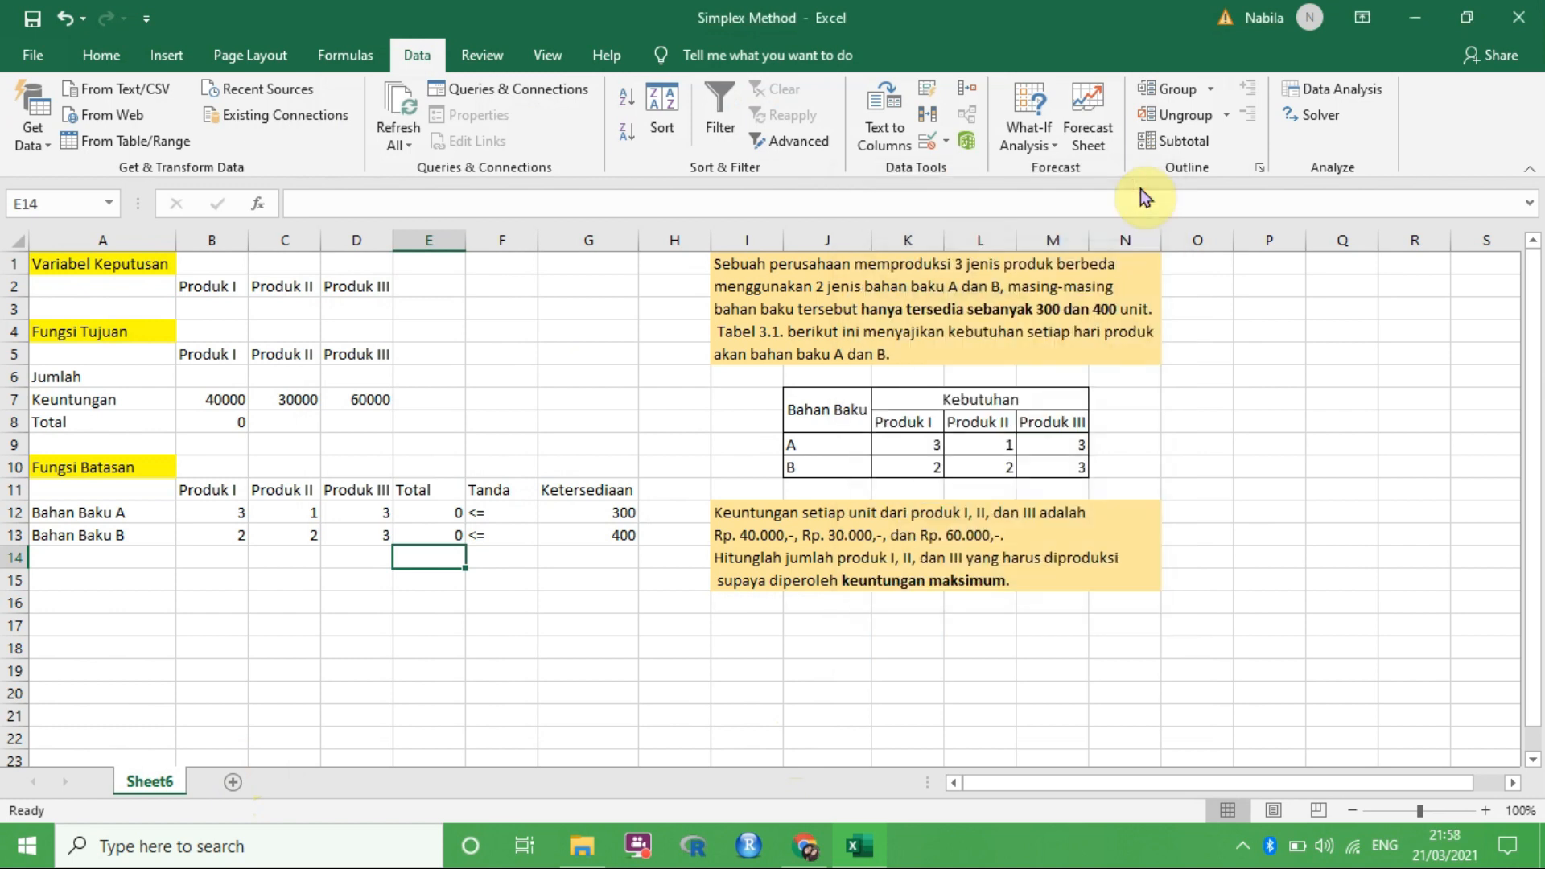
# Open Solver and set the objective to $B$8, the target to Max and the changing variable cells to $B$6:$D$6.
pyautogui.click(1333, 130)
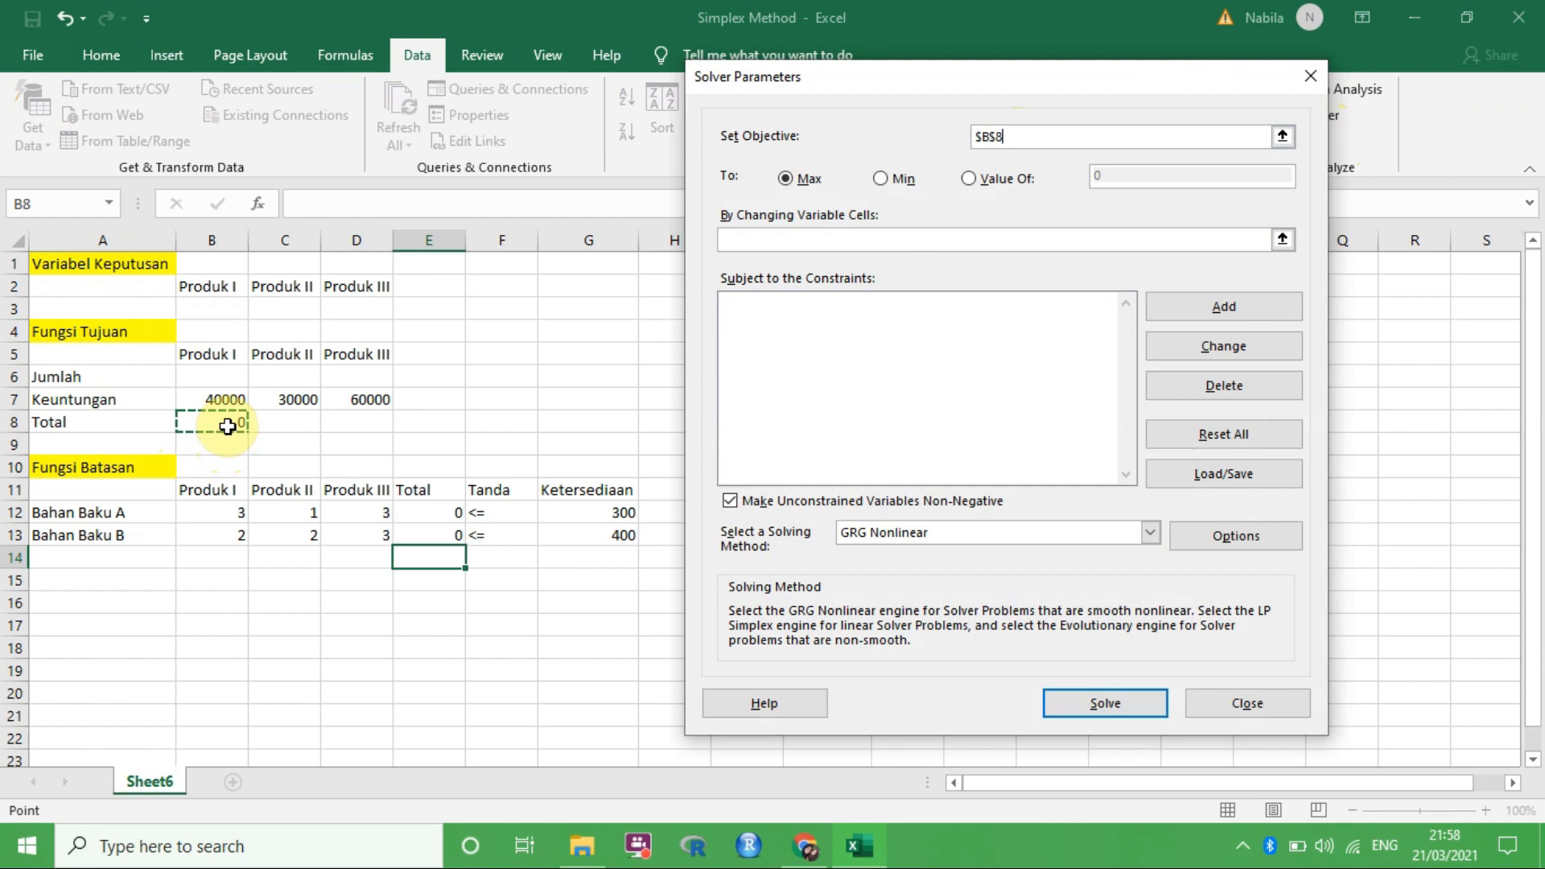
pyautogui.click(787, 179)
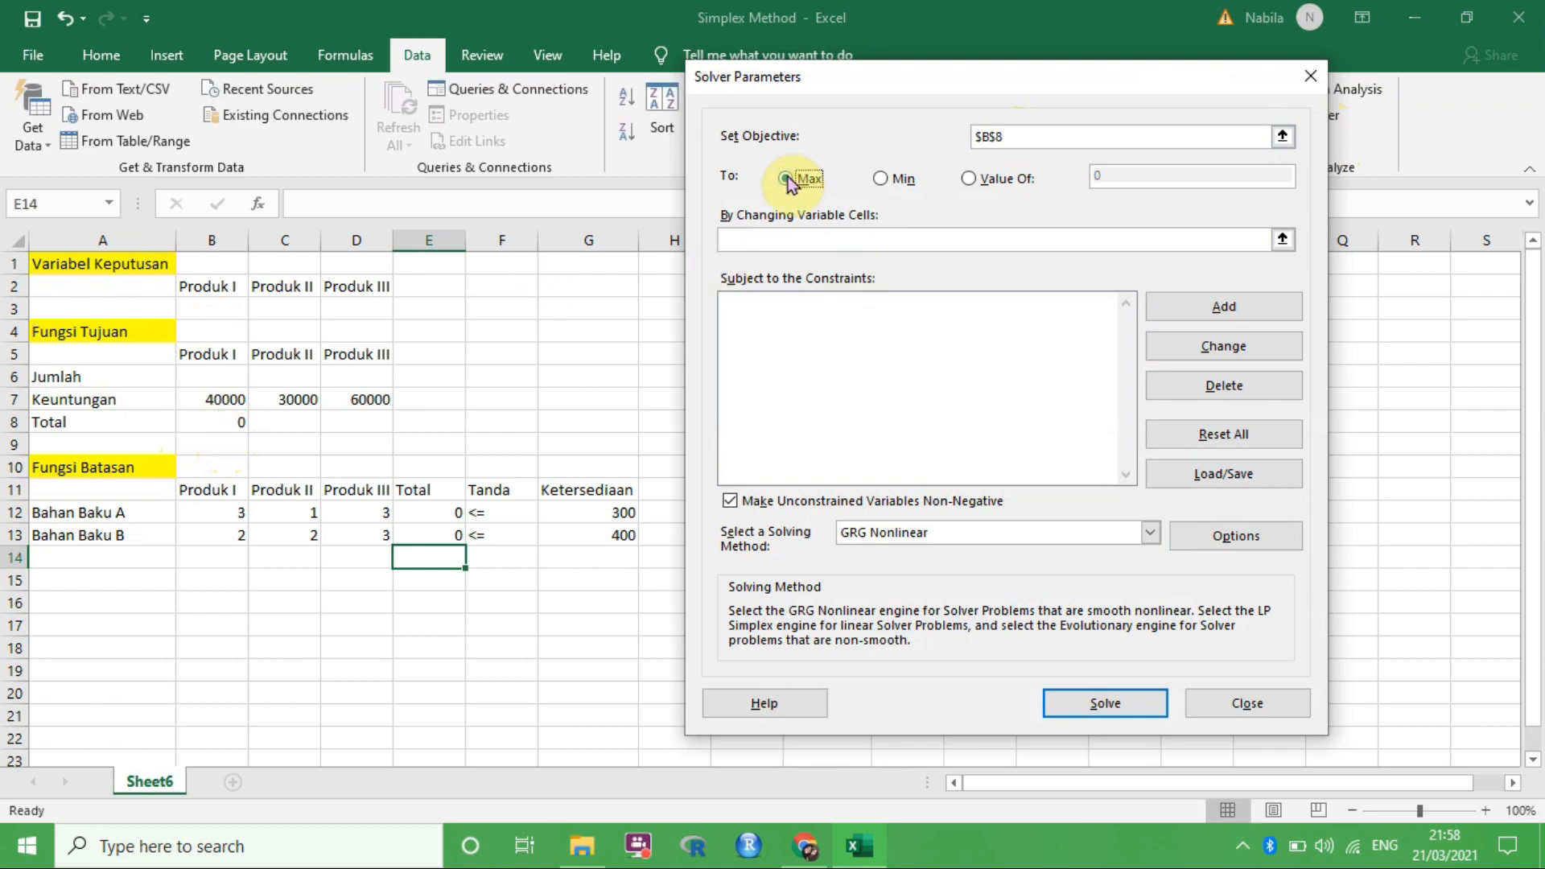
pyautogui.click(774, 239)
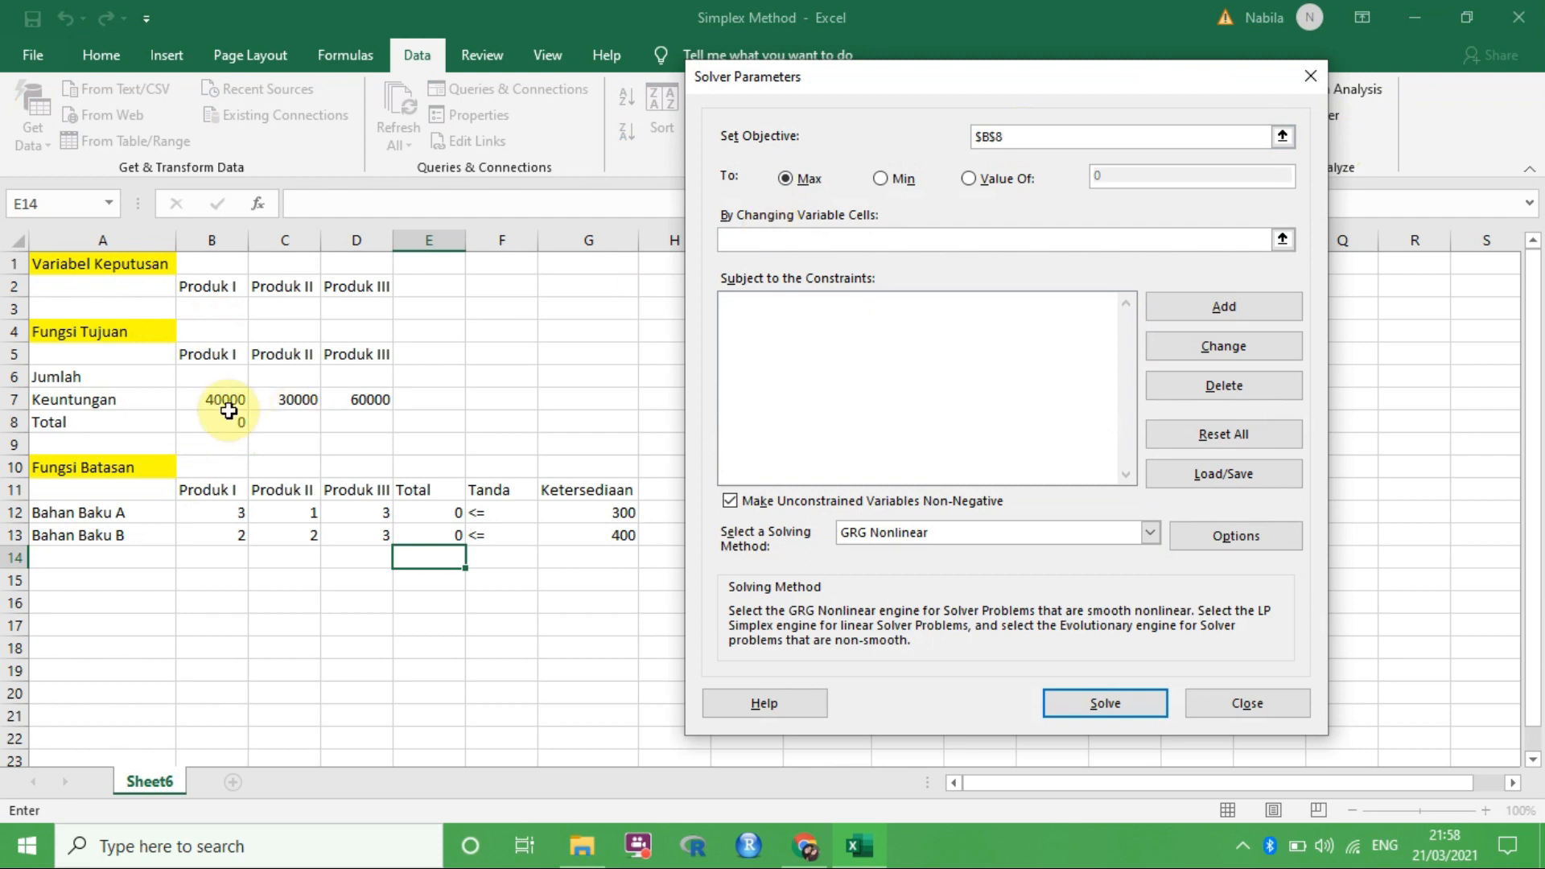
pyautogui.moveTo(213, 377); pyautogui.dragTo(346, 383)
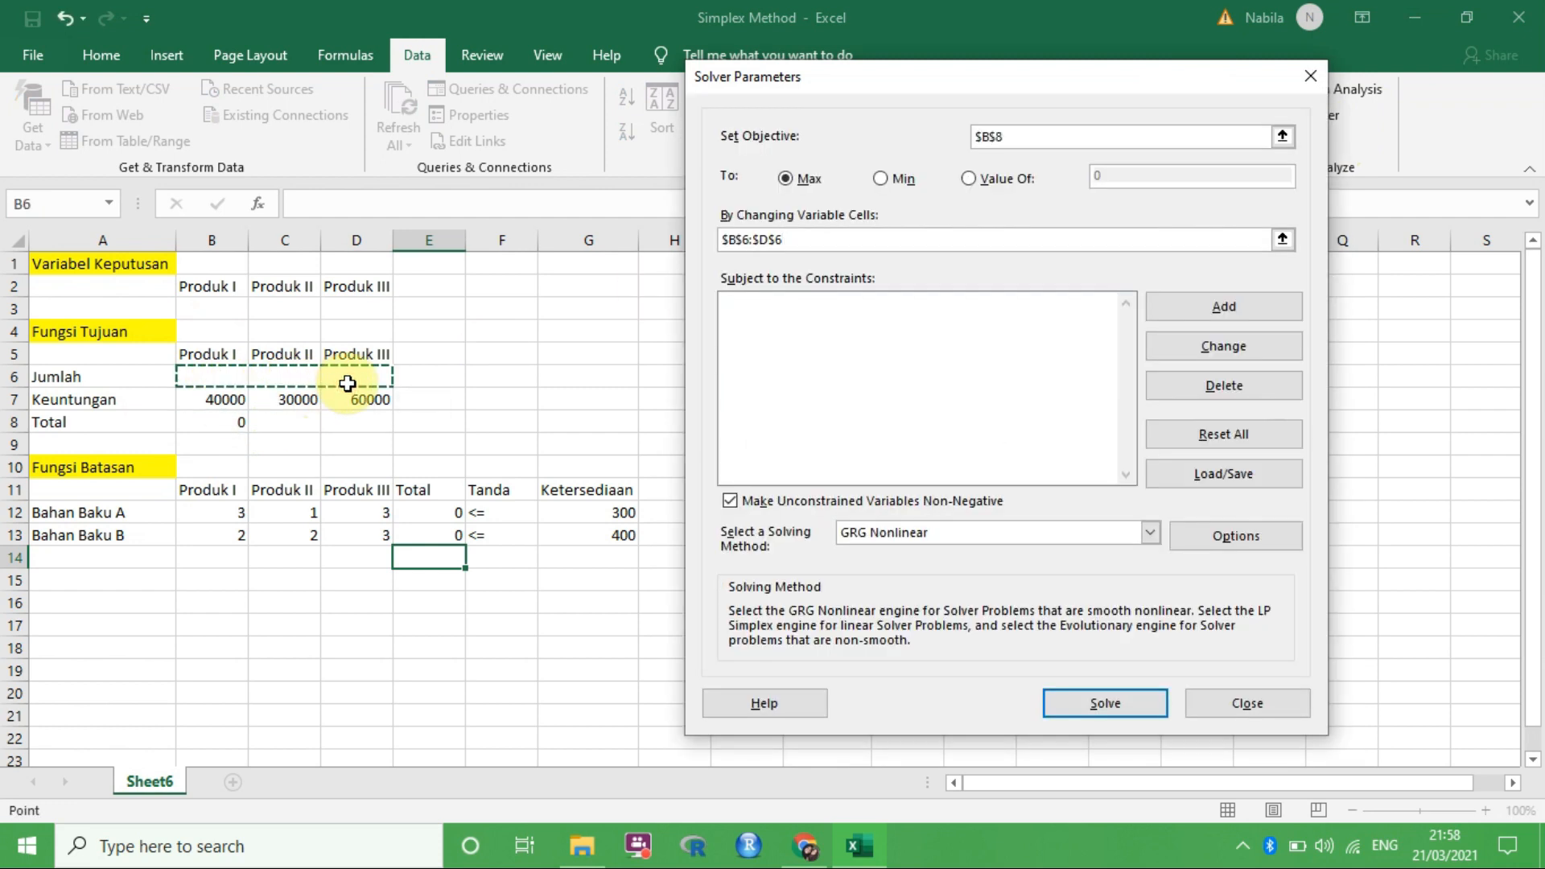
# Add the Solver constraints $E$12 <= $G$12 and $E$13 <= $G$13 for the two raw materials.
pyautogui.click(887, 310)
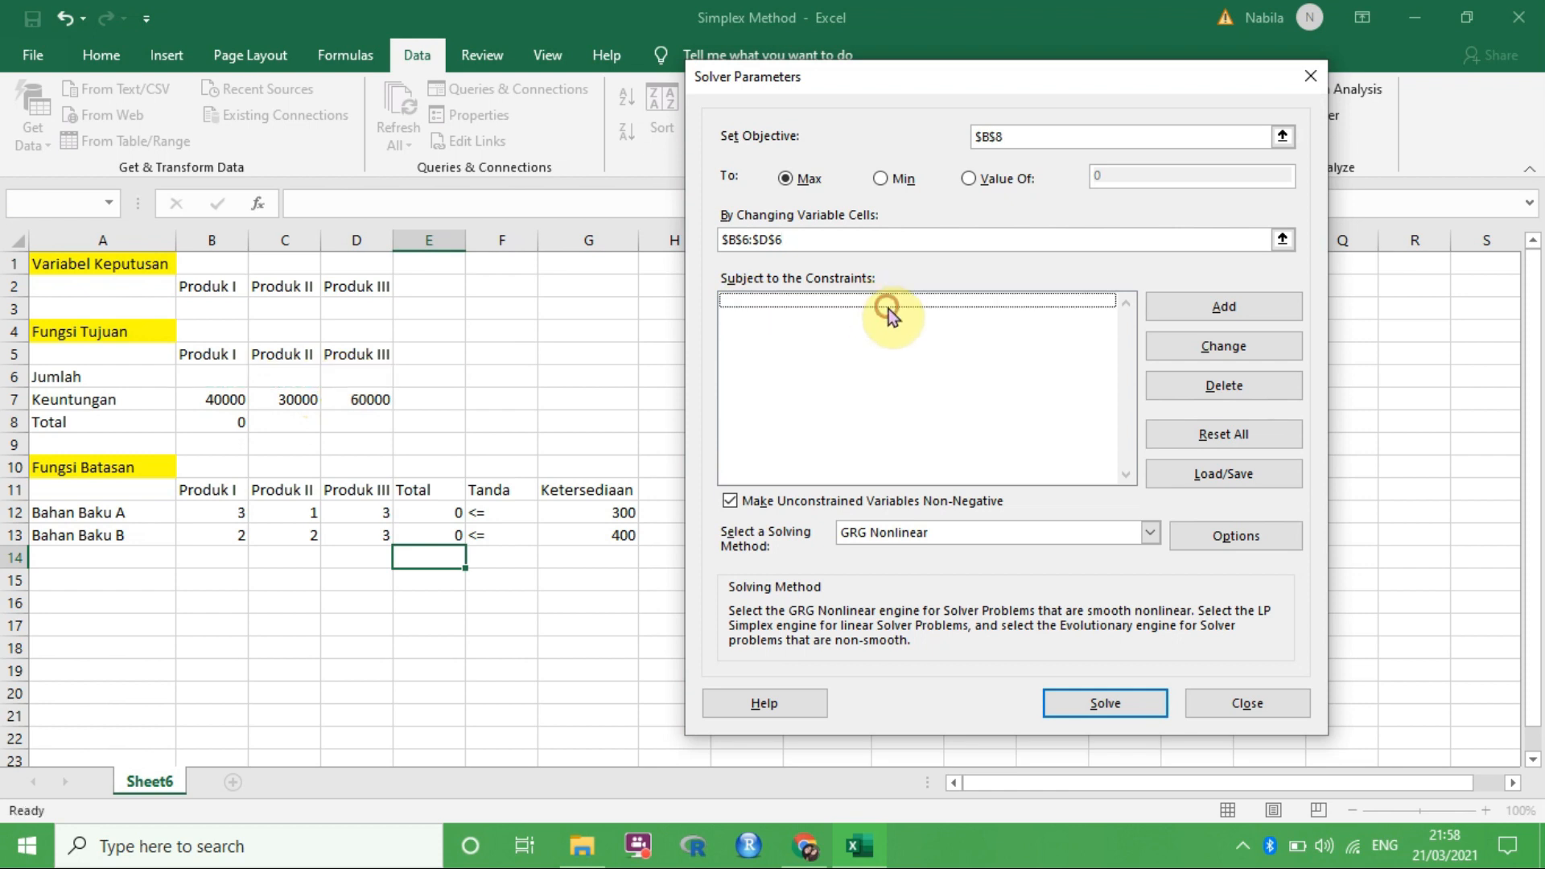
pyautogui.click(1250, 312)
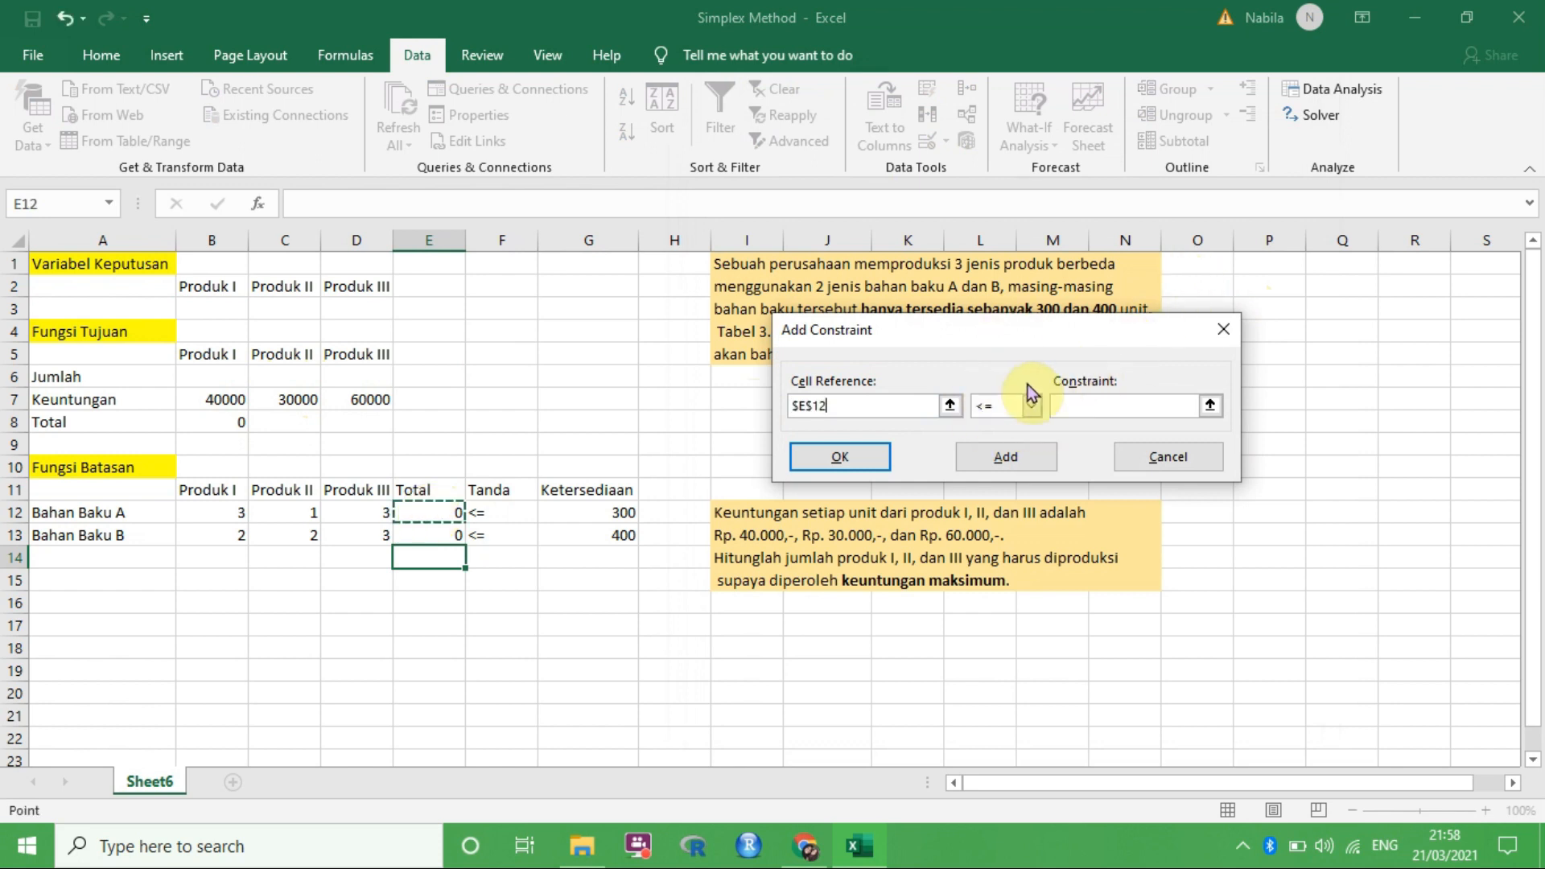
pyautogui.click(1066, 407)
pyautogui.click(637, 516)
pyautogui.click(1006, 457)
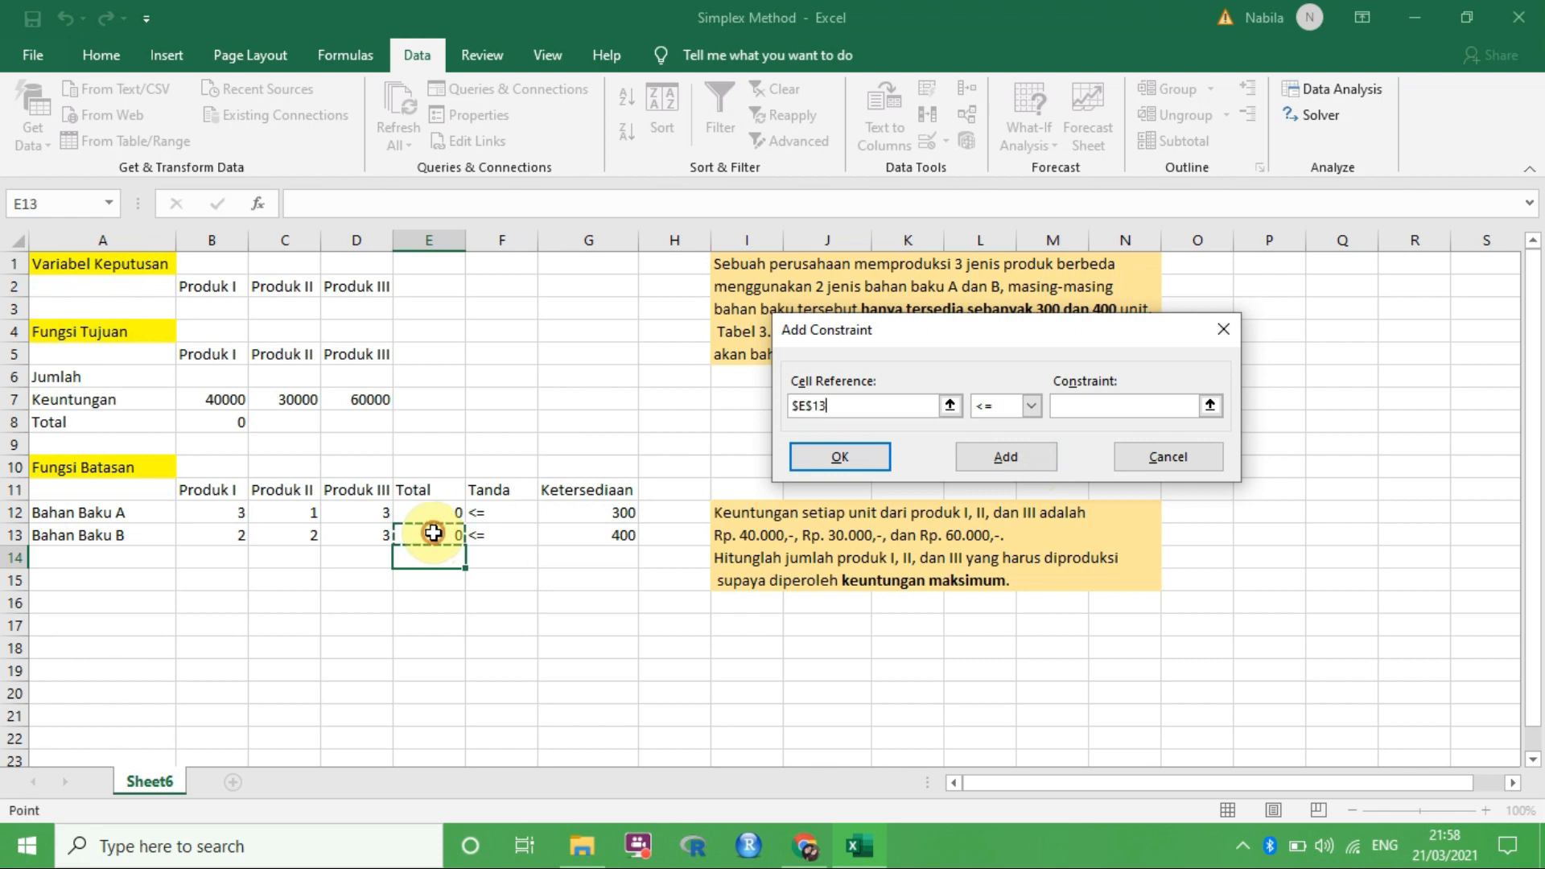
pyautogui.click(1136, 409)
pyautogui.click(624, 536)
pyautogui.click(834, 463)
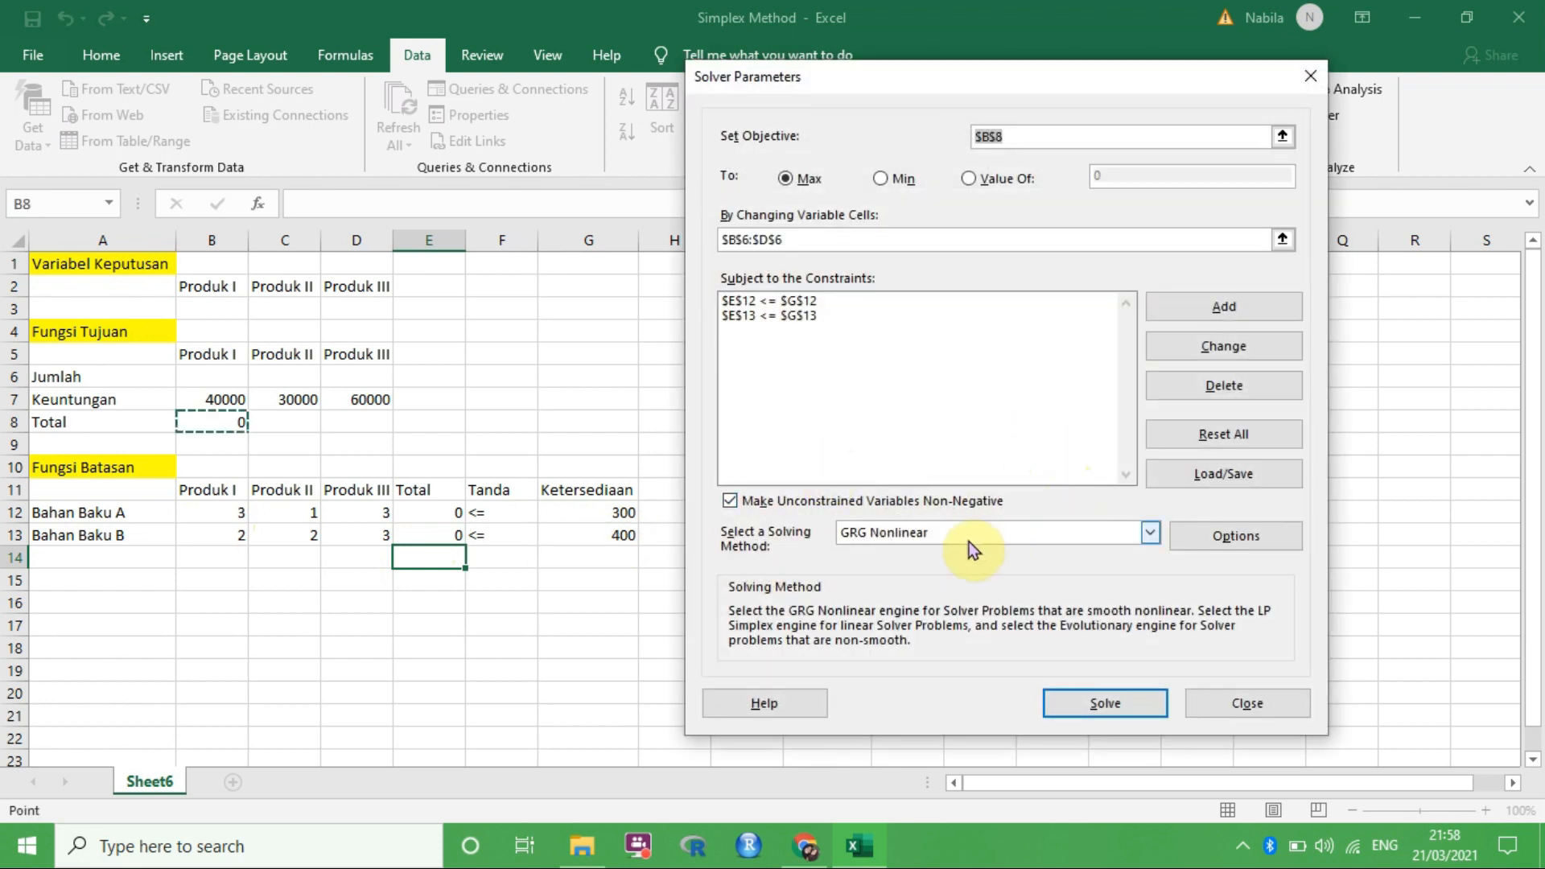
# Solve the model with the Simplex LP method, keeping the Solver solution and generating an Answer report.
pyautogui.click(968, 536)
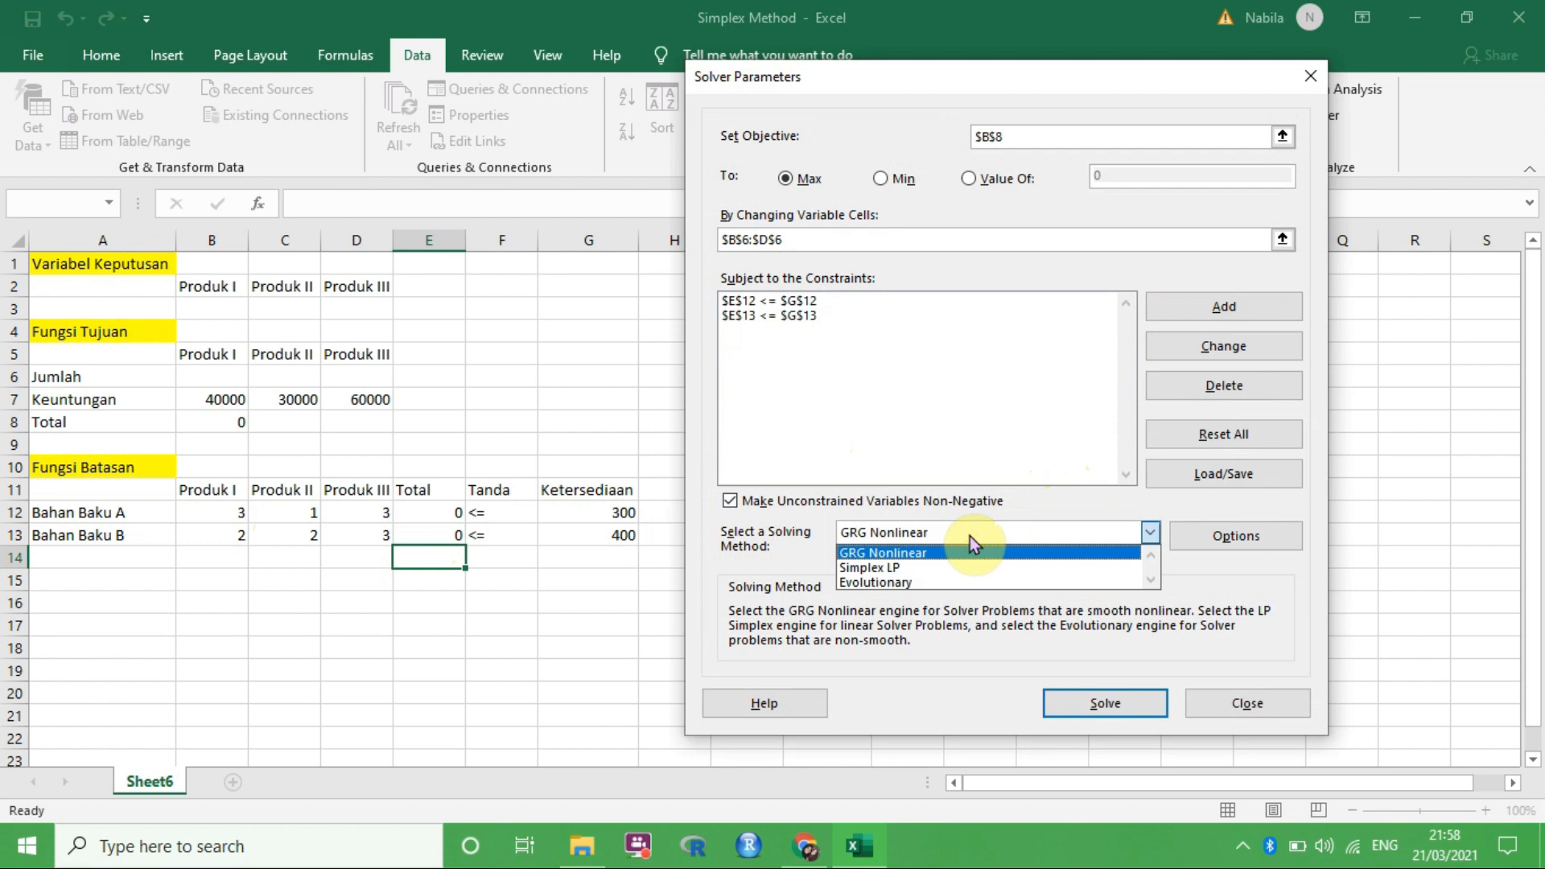
pyautogui.click(933, 567)
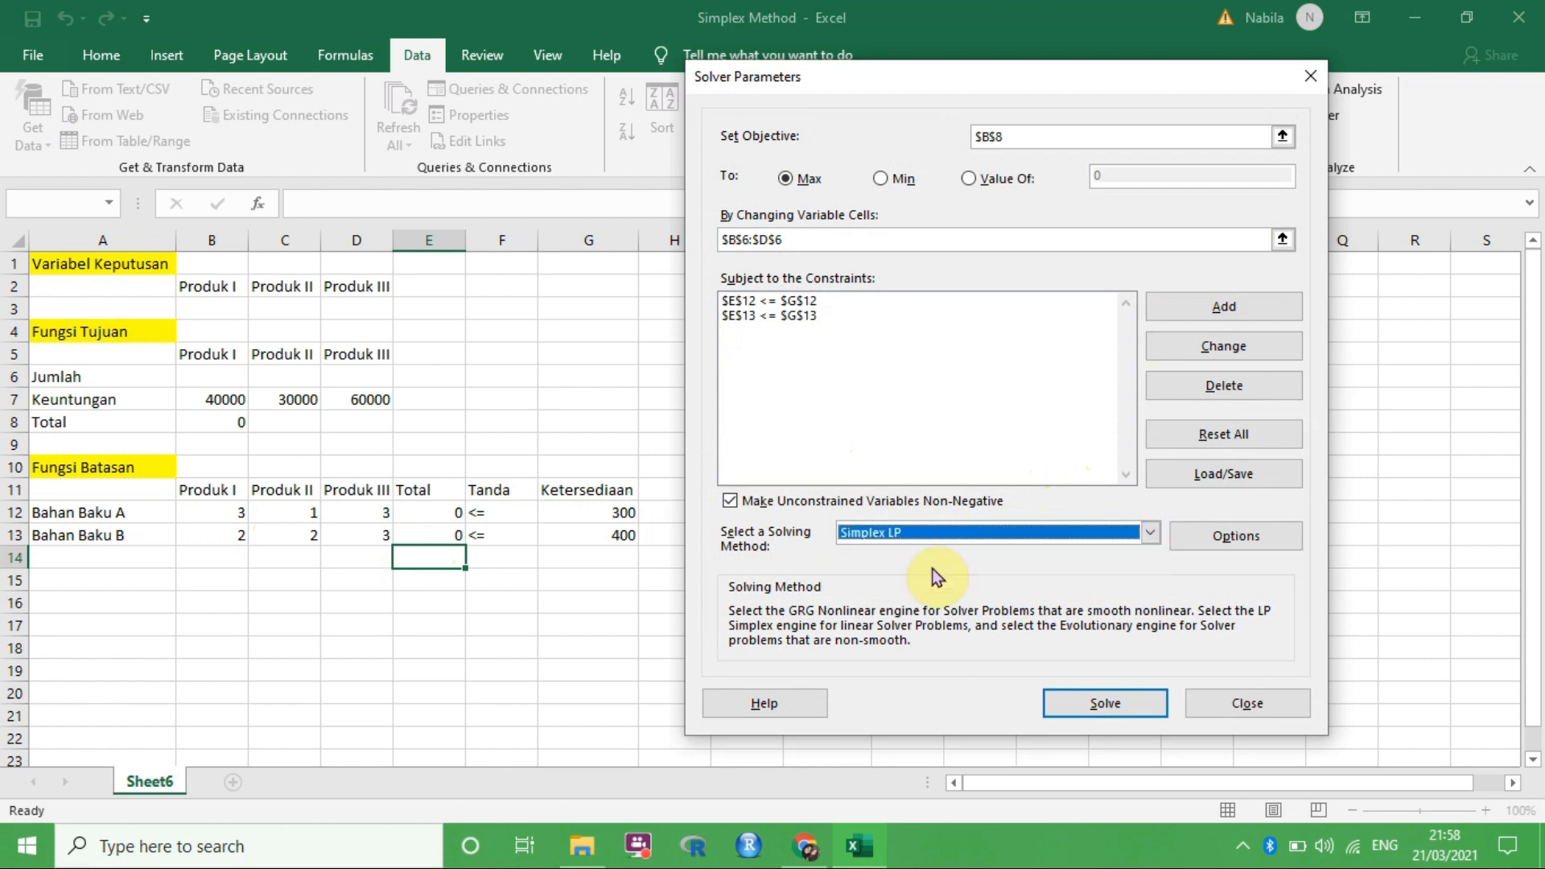
pyautogui.click(1083, 703)
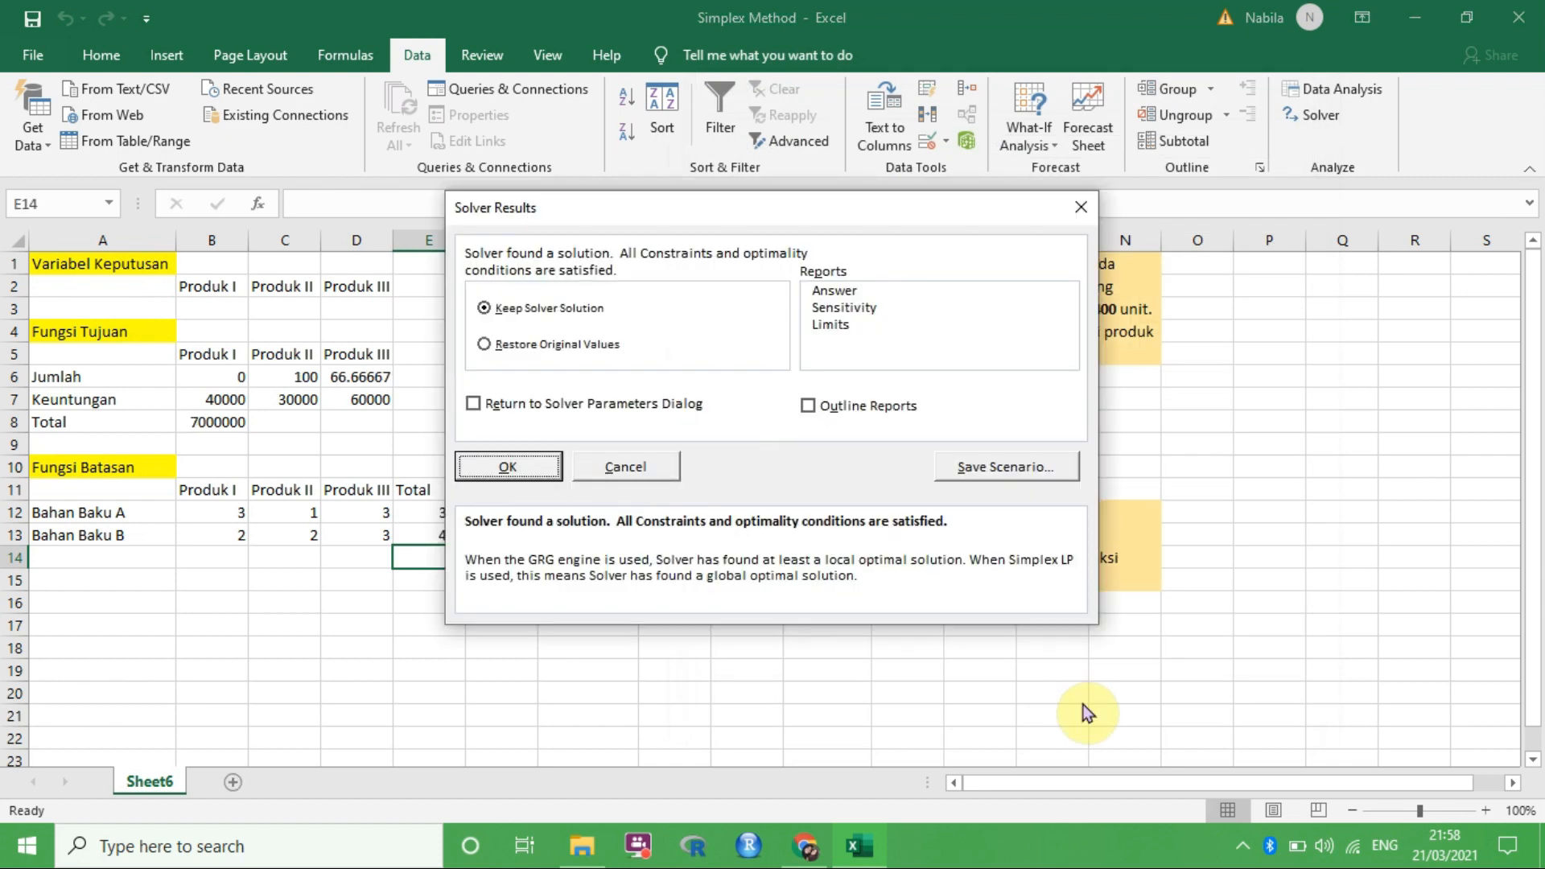
pyautogui.click(862, 291)
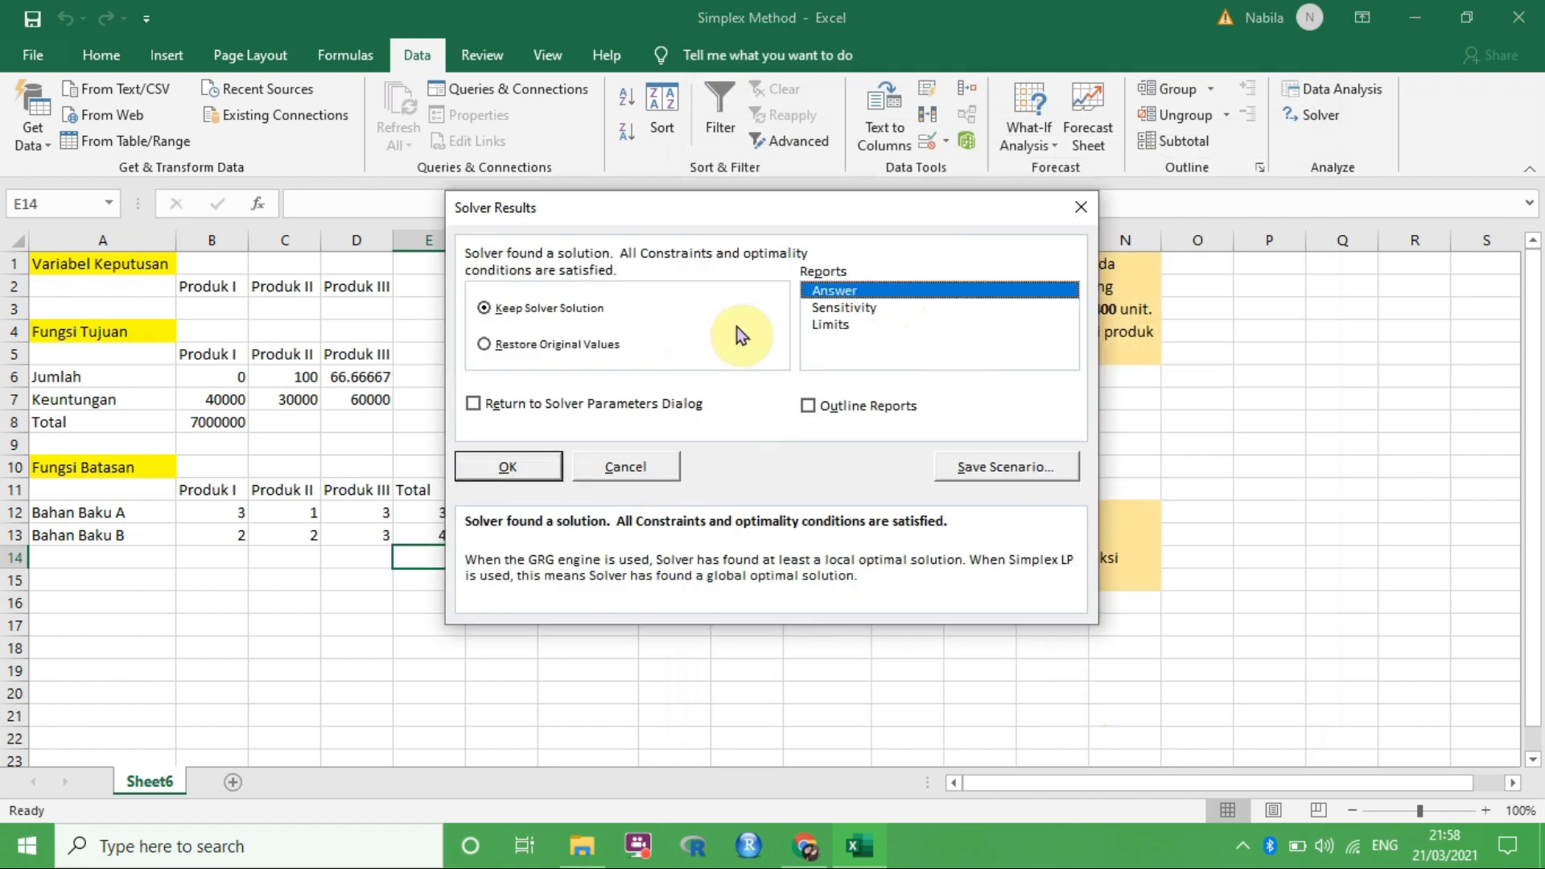
pyautogui.click(487, 469)
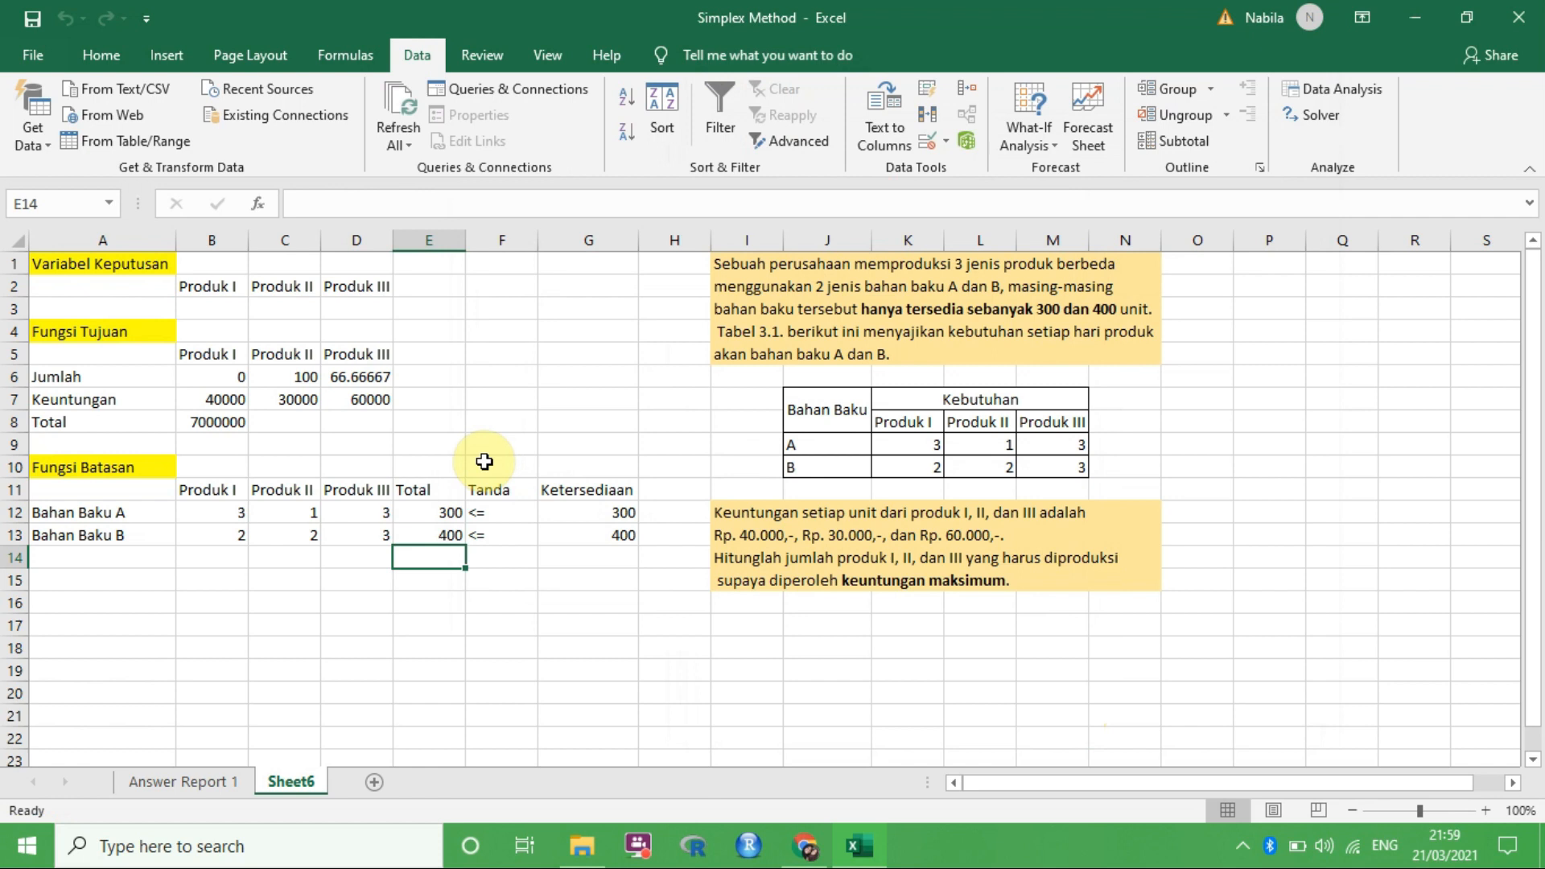
# Review the objective cell, variable cells and constraints in the Answer report sheet.
pyautogui.click(210, 782)
pyautogui.scroll(-3, 572, 581)
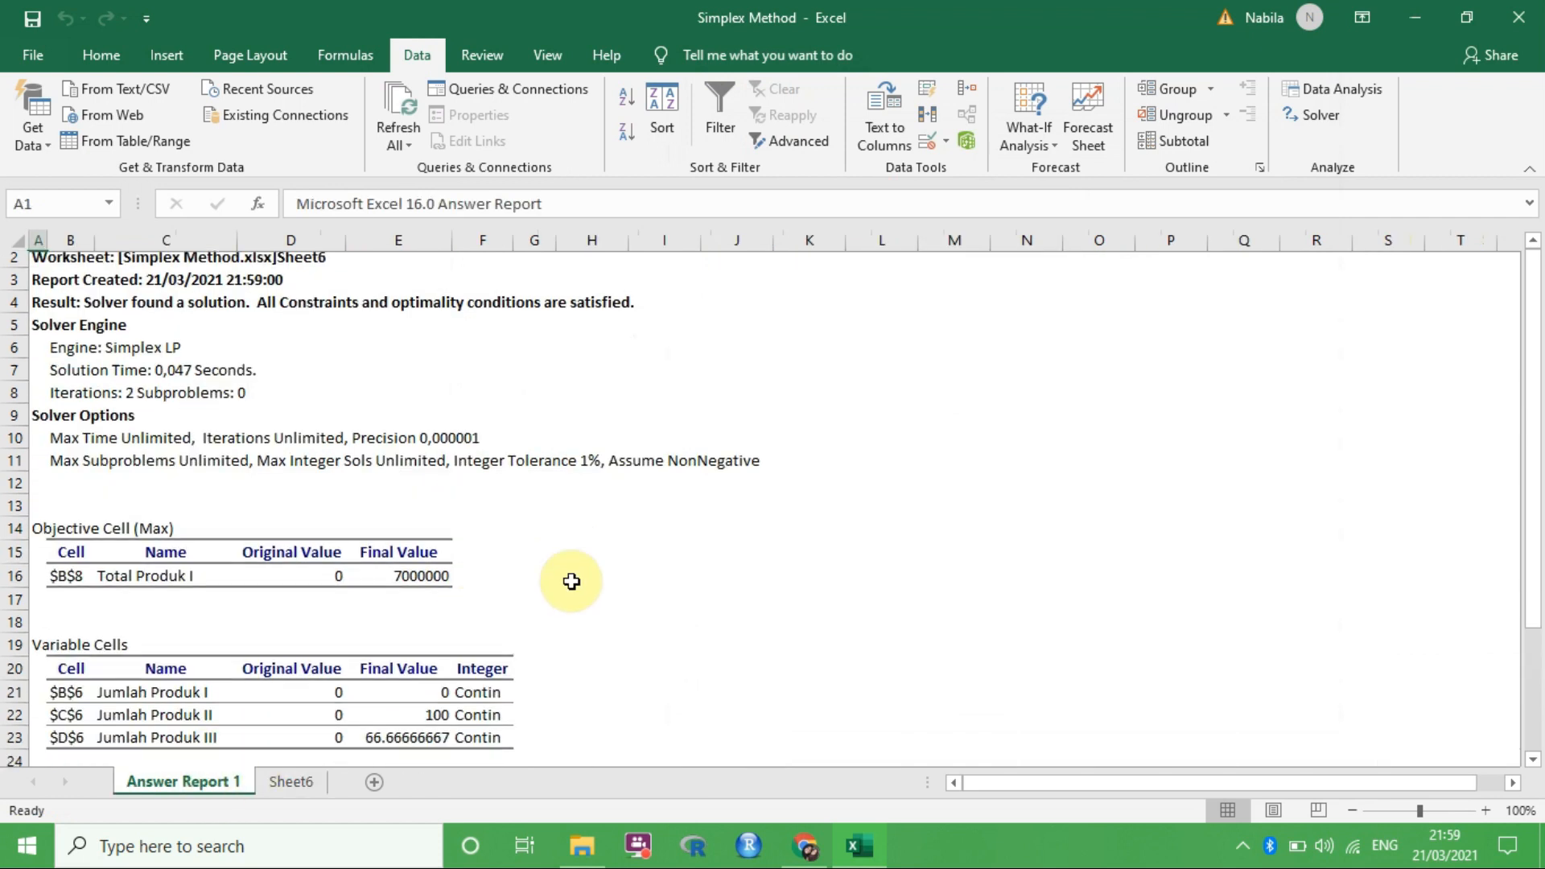
pyautogui.scroll(-2, 571, 581)
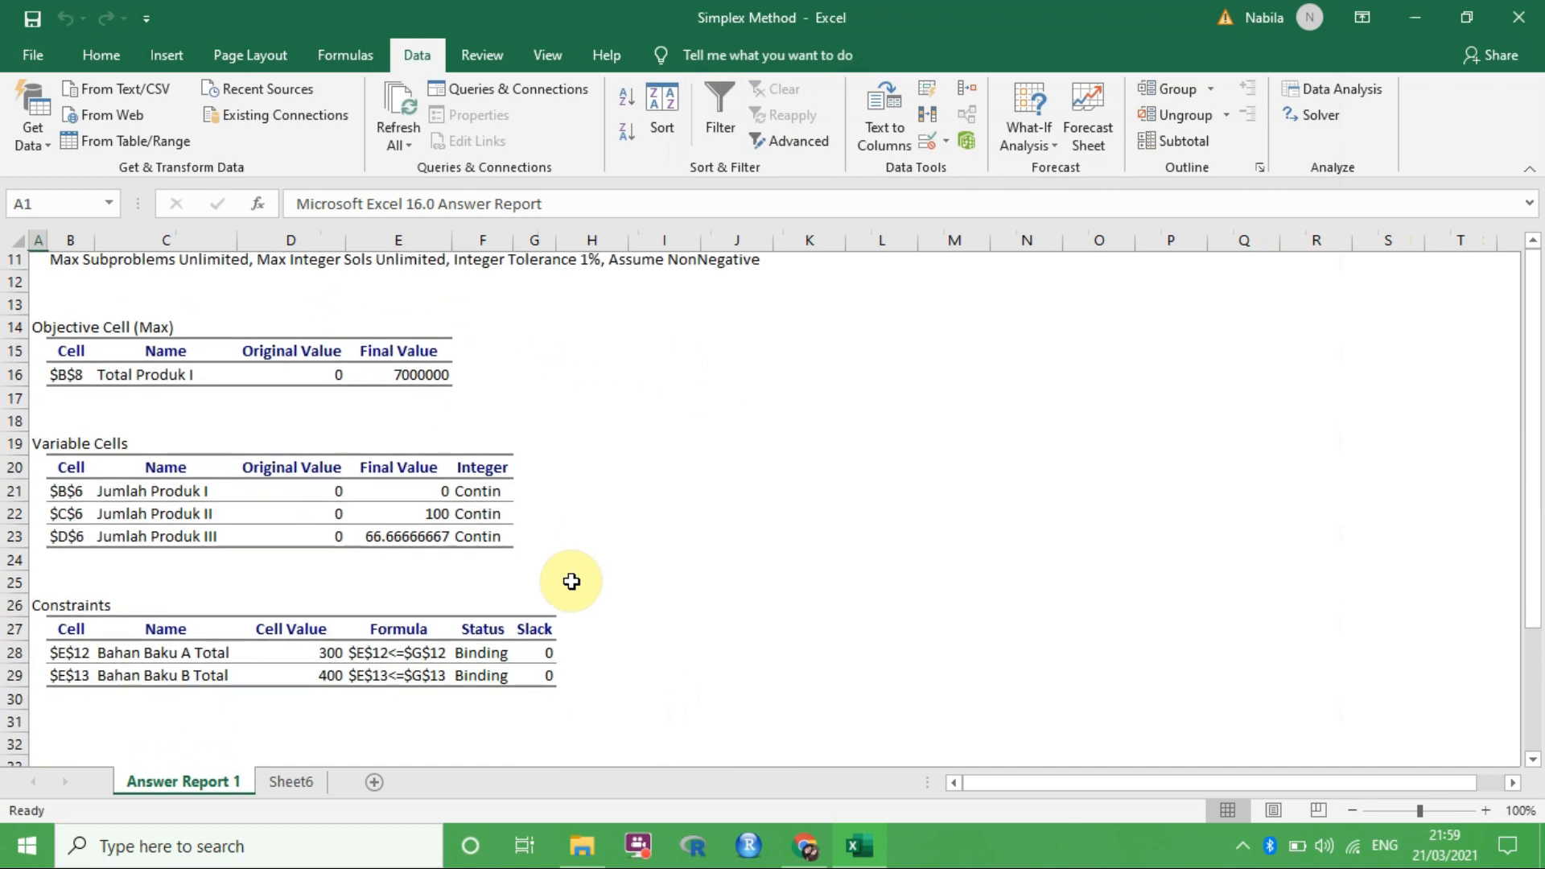